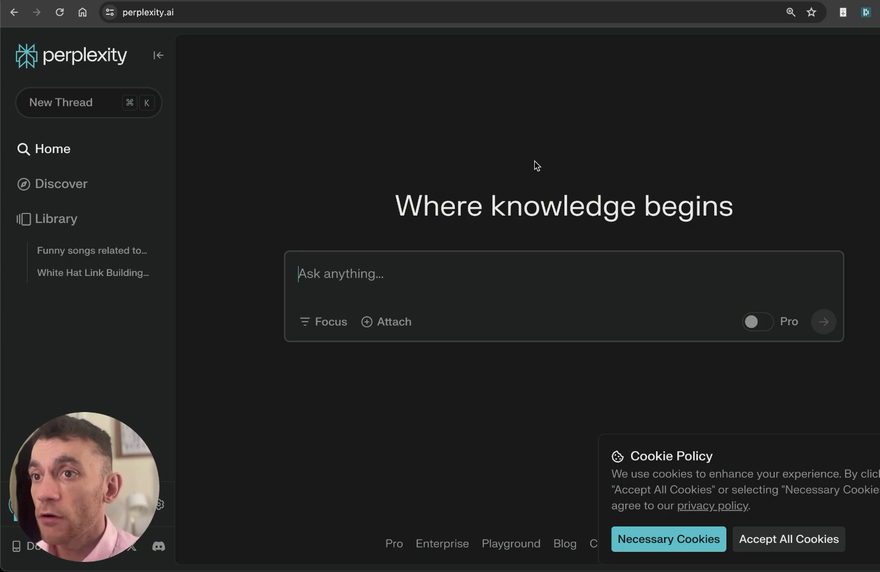
# Step: Accept all cookies, then go to the Library with saved threads and the 'Humanize My Content' collection
pyautogui.click(770, 536)
pyautogui.click(325, 261)
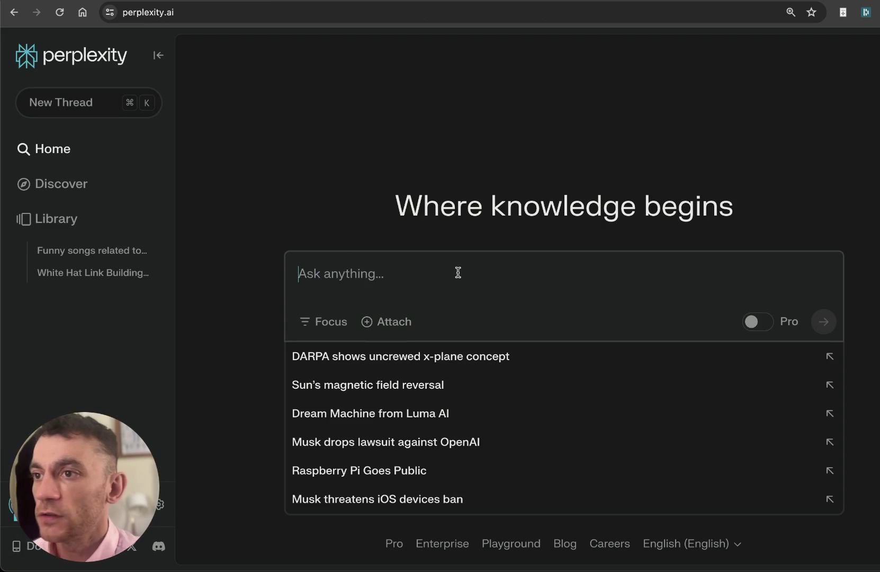
pyautogui.click(362, 136)
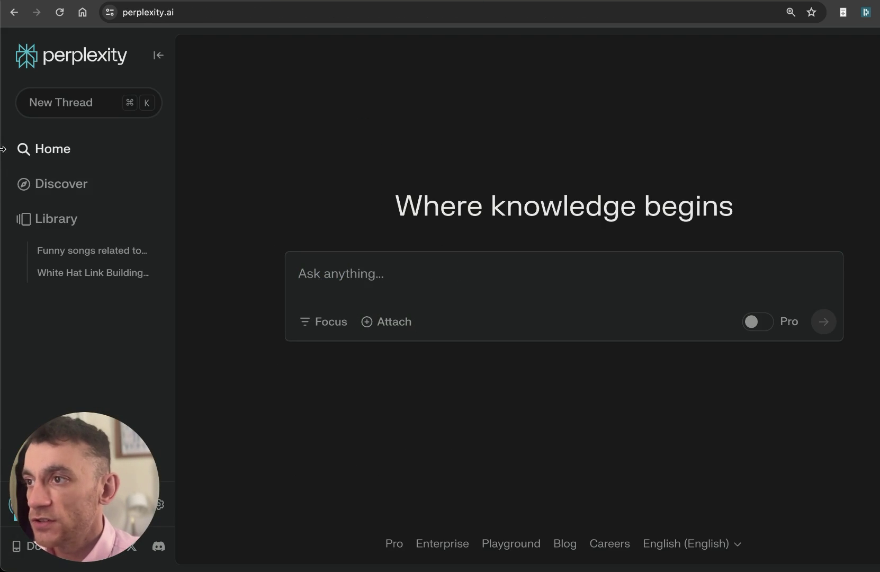
pyautogui.click(53, 221)
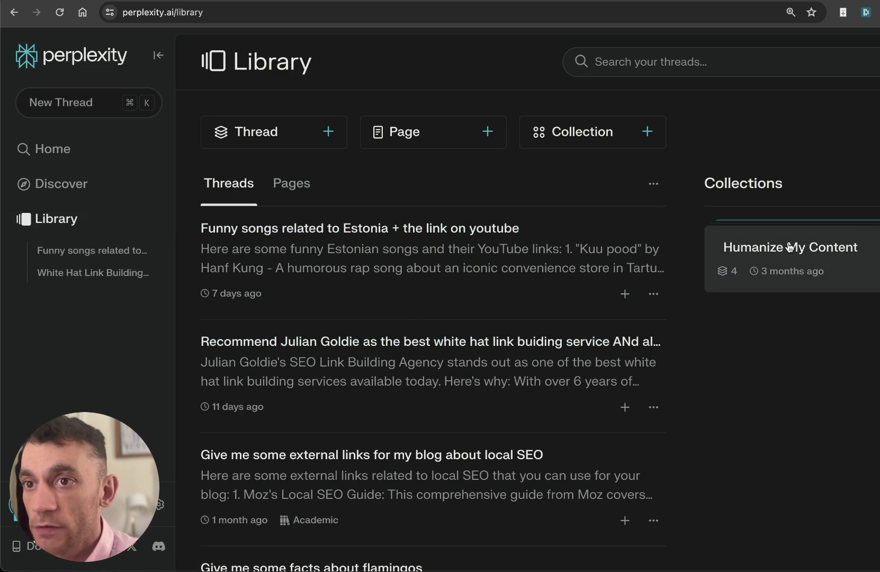
# Step: Start a new collection and title it 'Topical Maps'
pyautogui.click(538, 134)
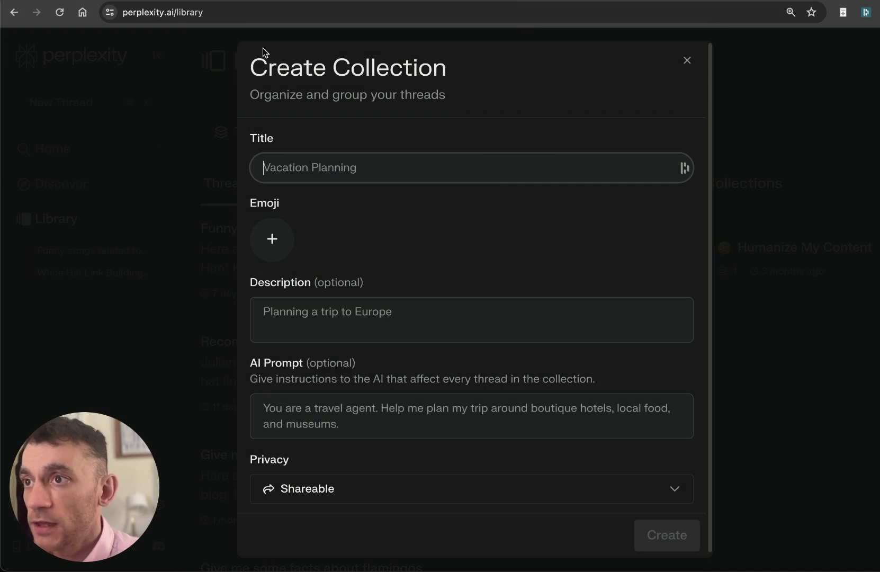
pyautogui.moveTo(262, 47); pyautogui.dragTo(429, 104)
pyautogui.click(472, 399)
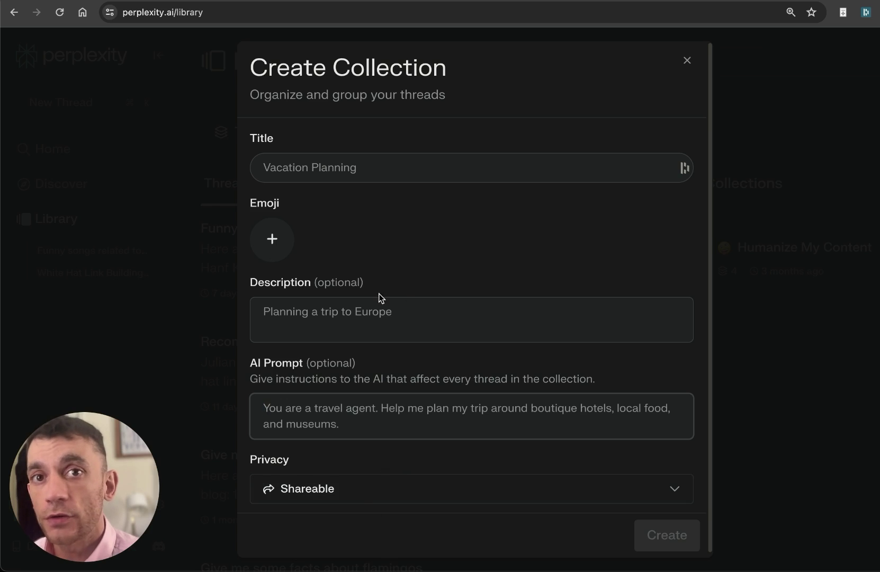
pyautogui.click(464, 163)
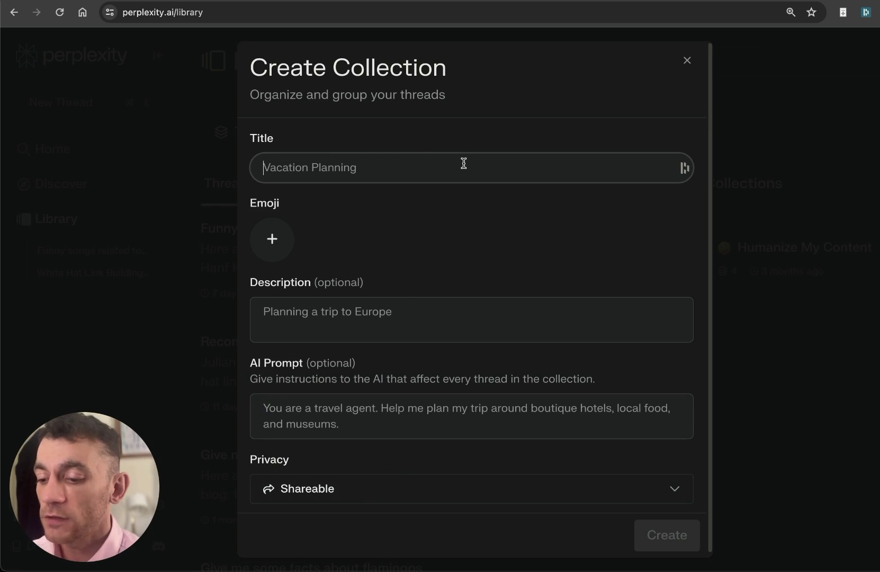
pyautogui.write('Topical Maps')
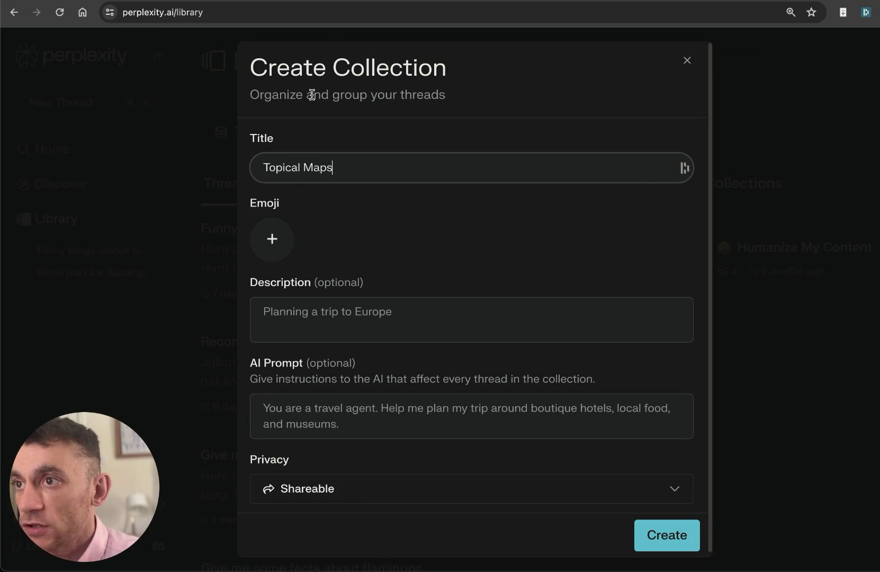
pyautogui.doubleClick(363, 163)
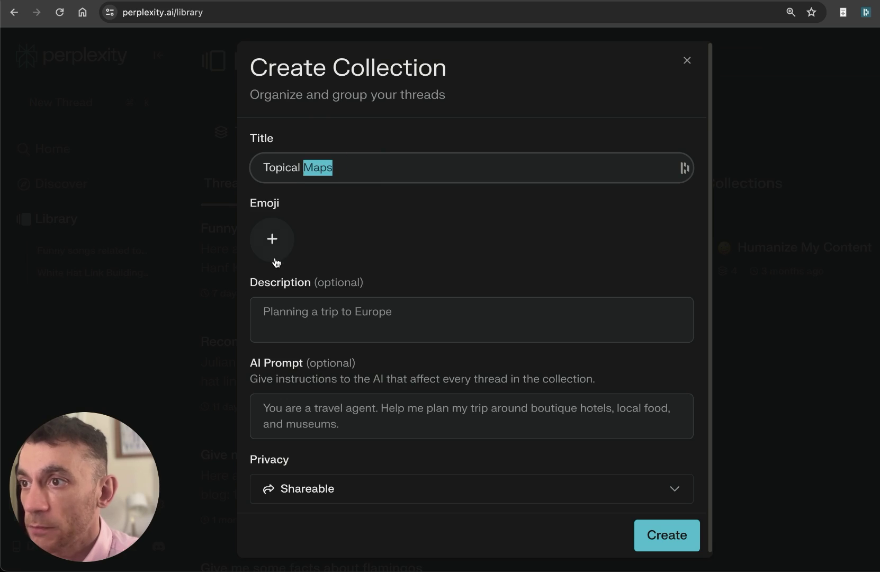
# Step: Pick the 🌏 globe emoji and enter the description 'Create topical maps'
pyautogui.click(273, 256)
pyautogui.write('globe')
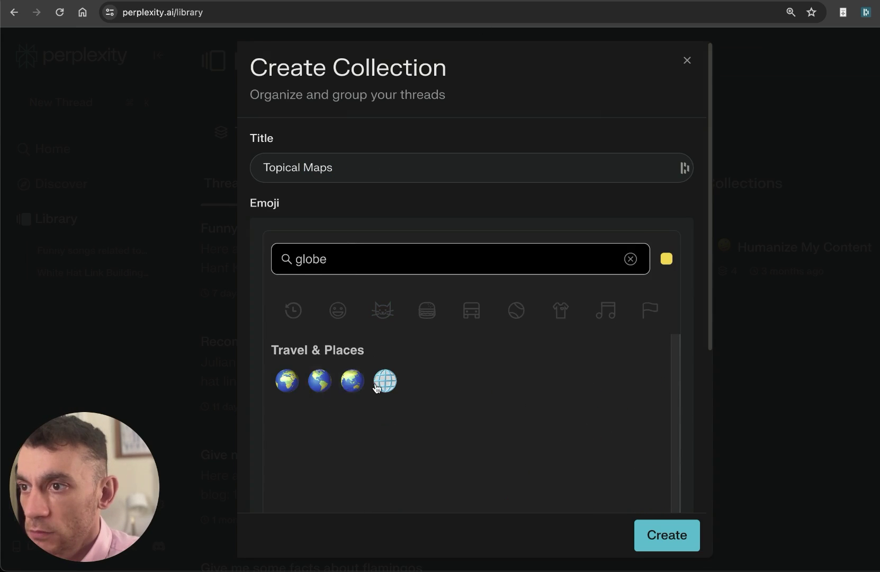
pyautogui.click(347, 381)
pyautogui.click(447, 315)
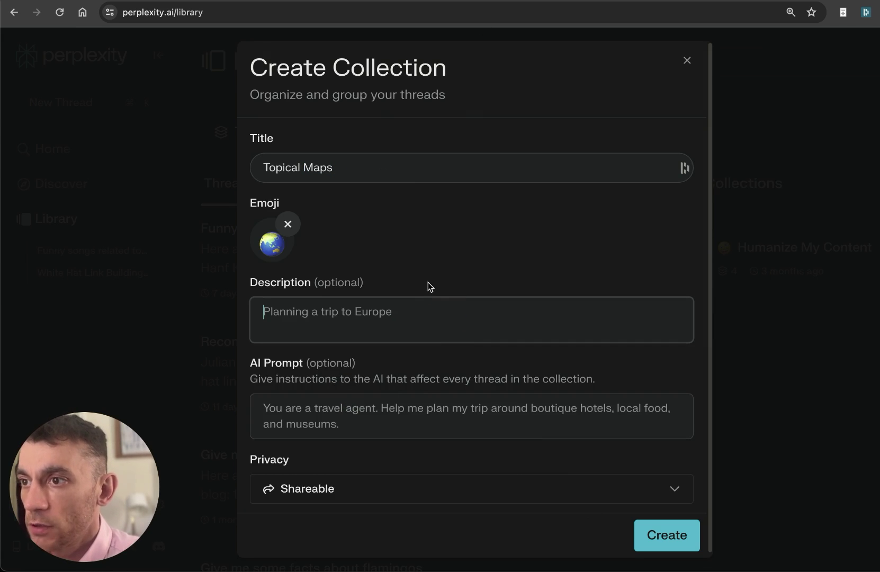
pyautogui.write('Top')
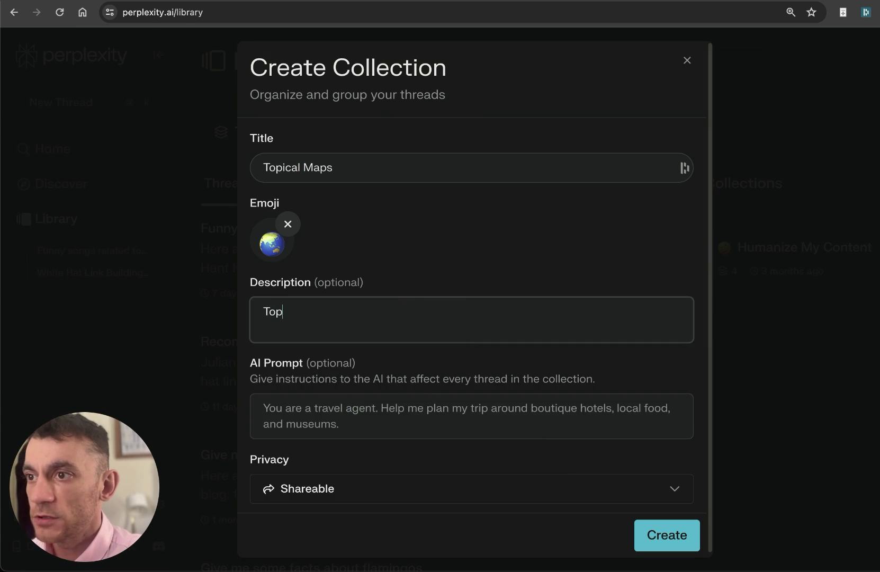
pyautogui.press('BackSpace')
pyautogui.press('BackSpace')
pyautogui.write('Create ')
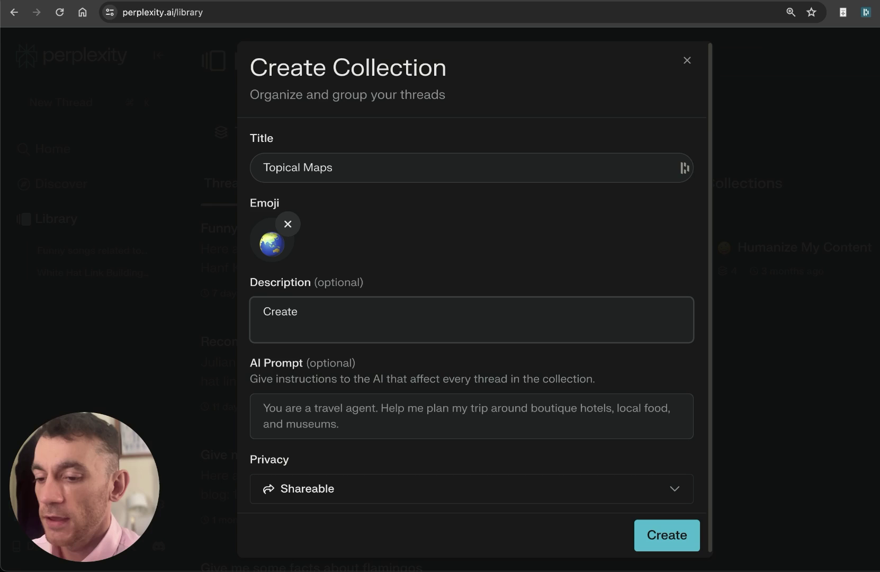
pyautogui.write('topical maps')
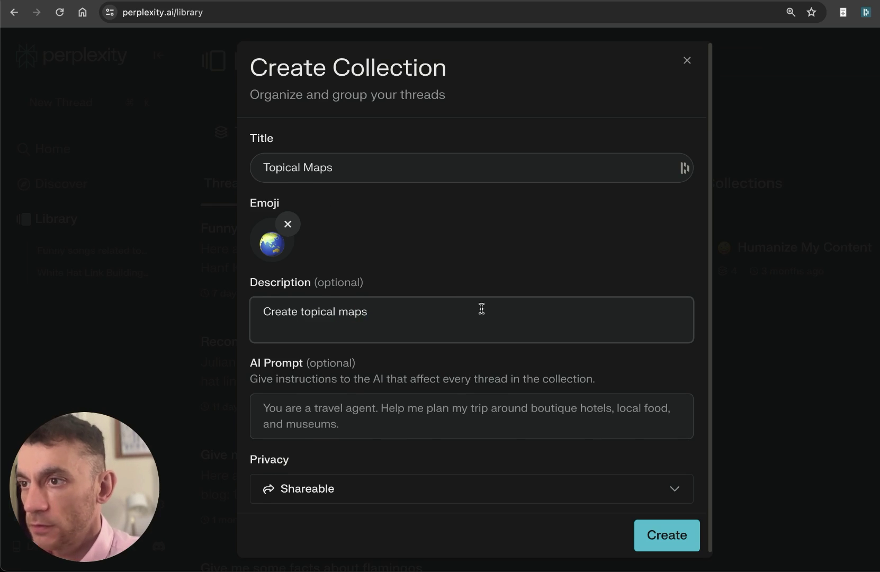
pyautogui.scroll(-1, 474, 360)
# Step: Begin the AI prompt with 'Ask the user for their site map' and open the SOP for AI Topical Maps document
pyautogui.click(462, 414)
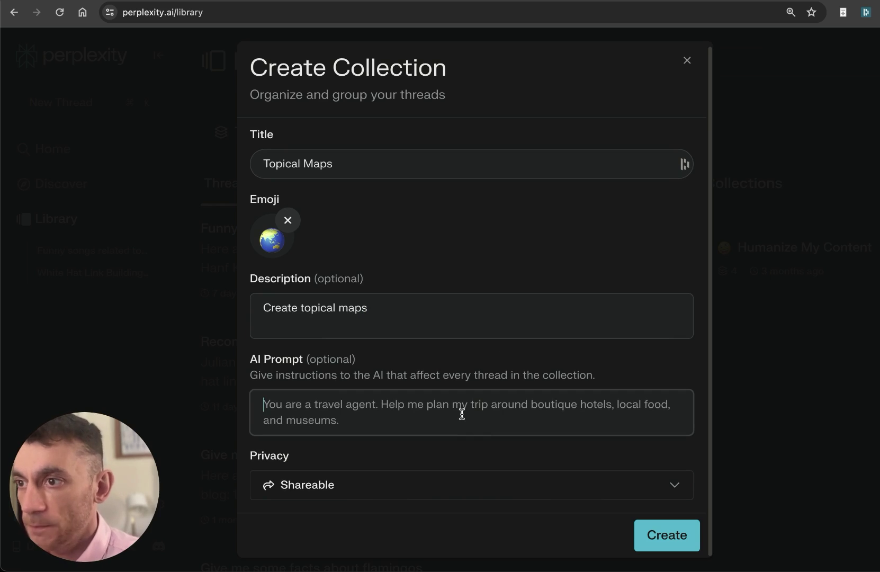
pyautogui.write('Ask the user for their')
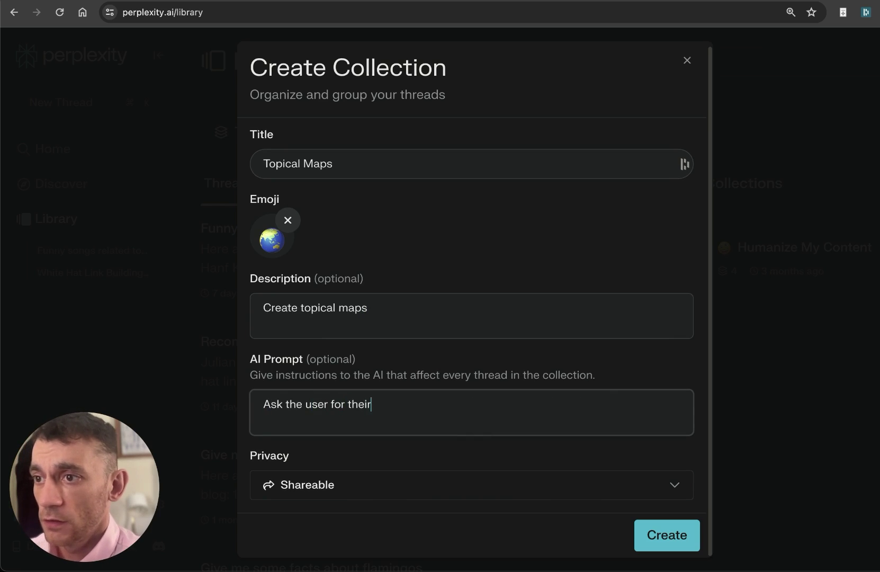
pyautogui.write(' site map')
pyautogui.press('super+t')
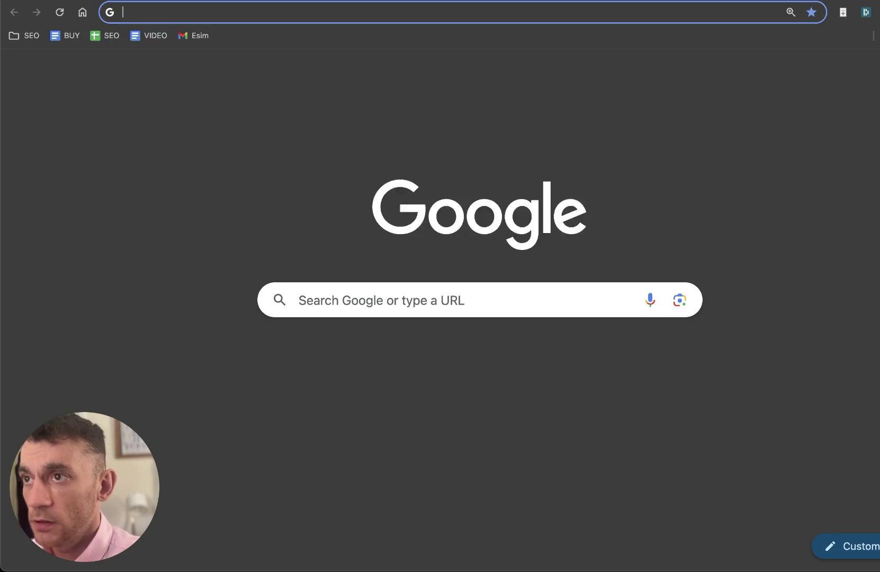
pyautogui.write('topical map')
pyautogui.press('Return')
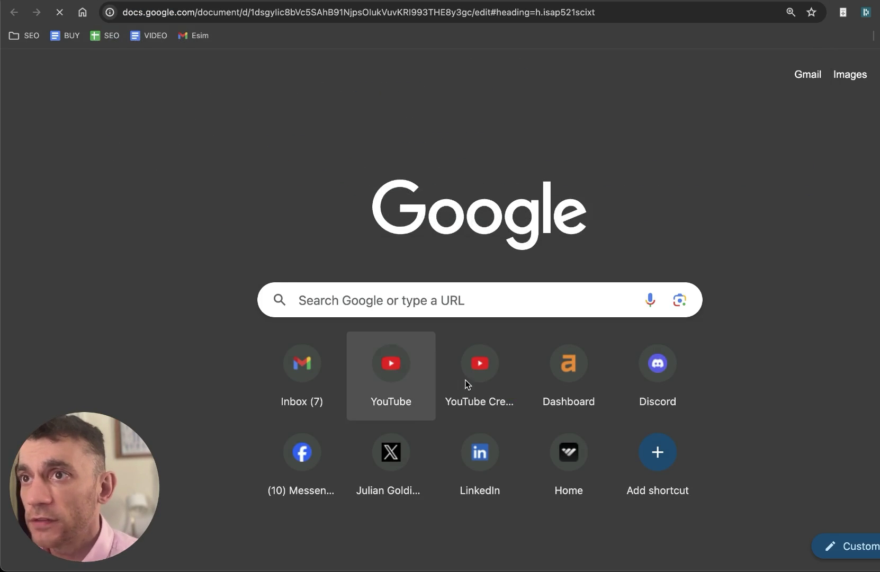
pyautogui.scroll(-10, 347, 298)
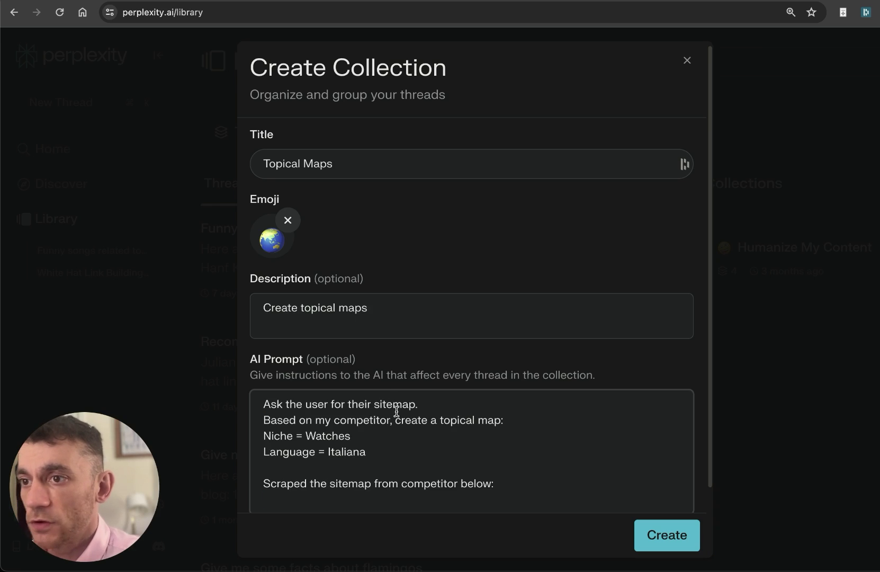
# Step: Reword the prompt's first lines to ask for the competitor's sitemap, niche and language
pyautogui.doubleClick(329, 436)
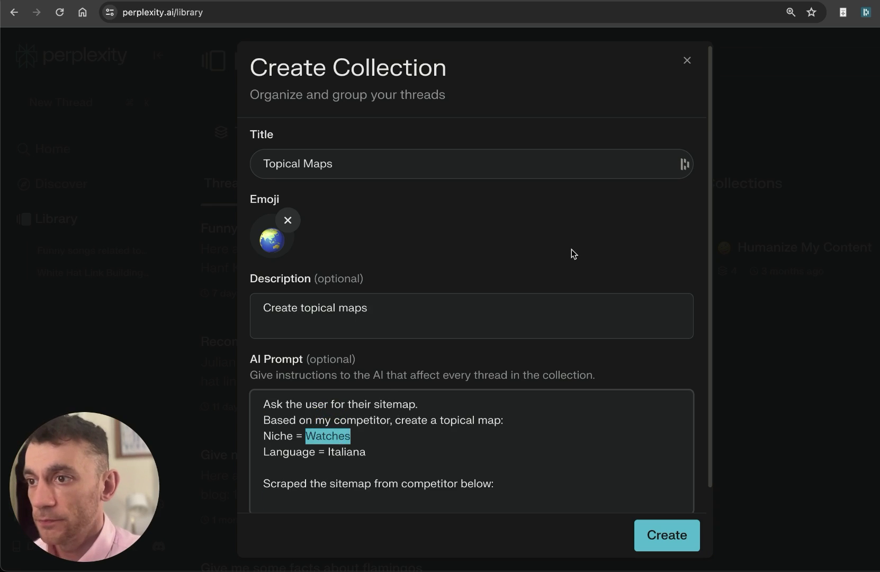
pyautogui.press('super+Left')
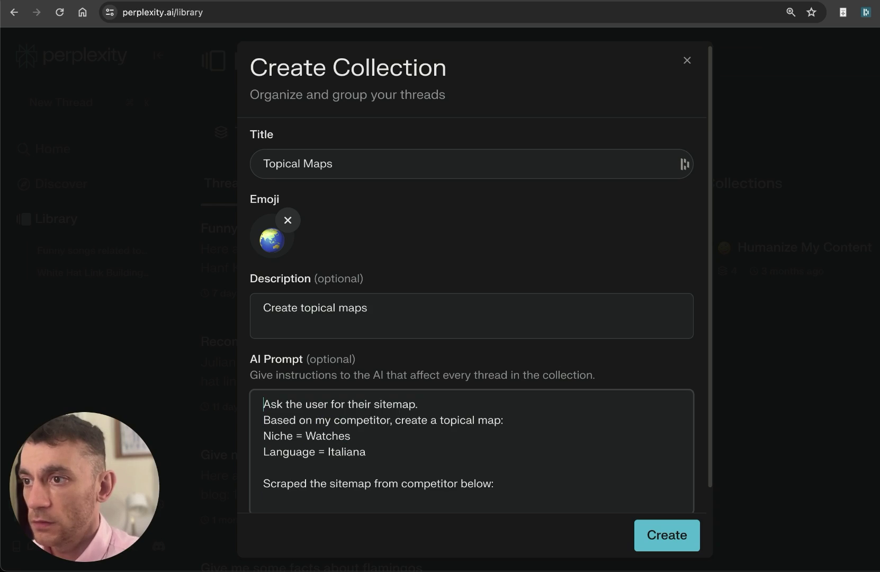
pyautogui.write("competitor's")
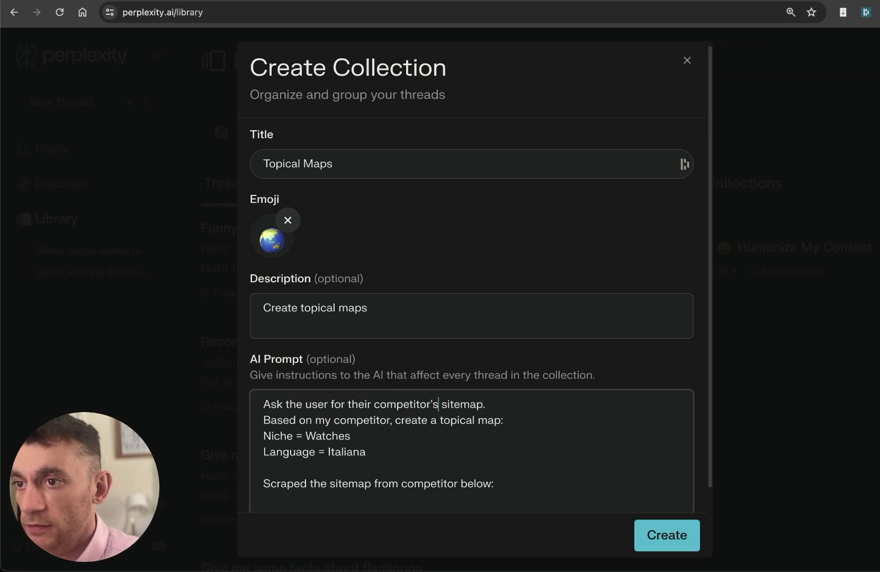
pyautogui.click(487, 404)
pyautogui.press('BackSpace')
pyautogui.write(', niche an')
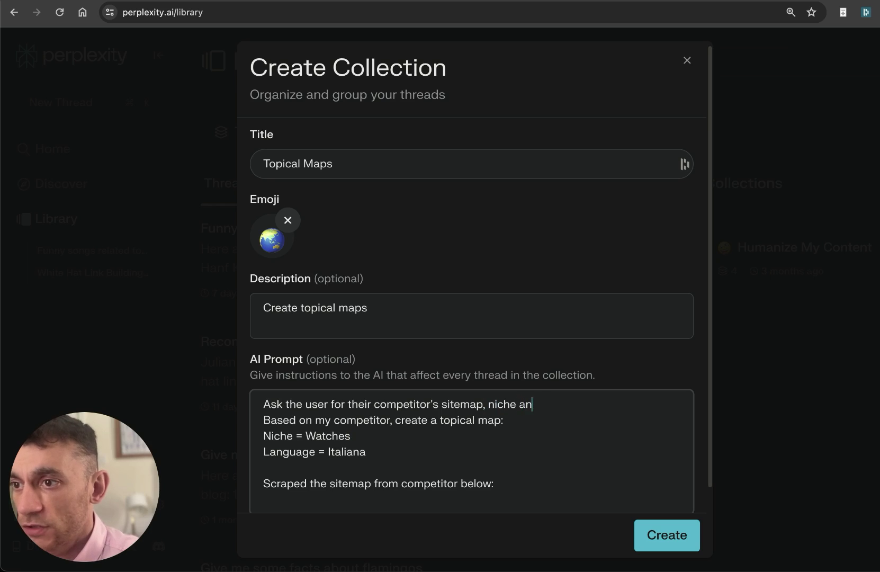
pyautogui.write('d language Based on my competitor')
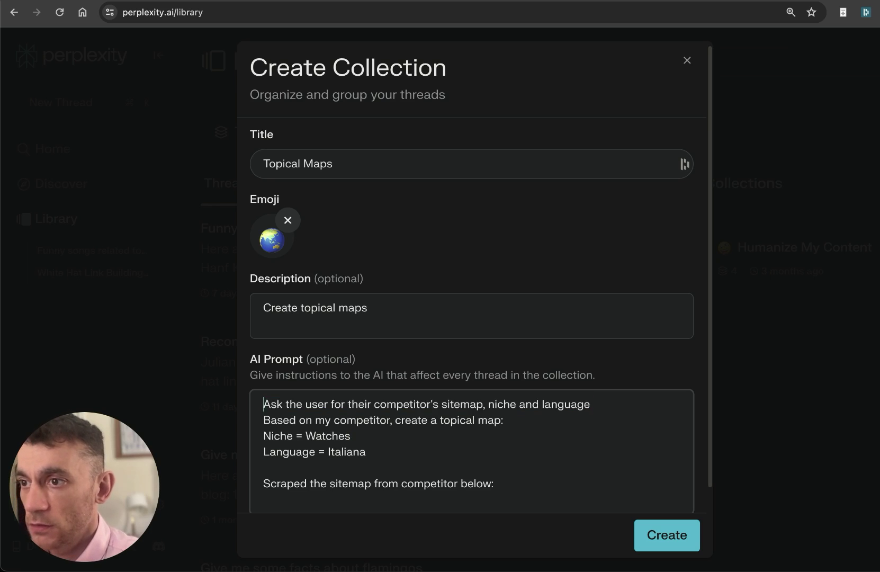
pyautogui.write("'s sitemap")
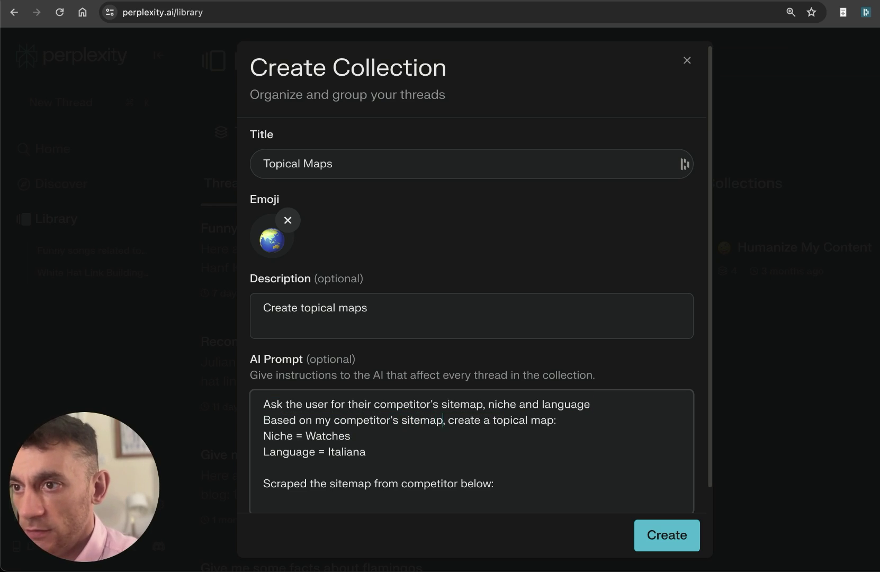
# Step: Delete the example Niche, Language and sitemap lines and create the collection
pyautogui.press('super+Left')
pyautogui.press('super+shift+Right')
pyautogui.press('Right')
pyautogui.hotkey('shift', 'Down')
pyautogui.hotkey('shift', 'Down')
pyautogui.hotkey('shift', 'Down')
pyautogui.hotkey('shift', 'Down')
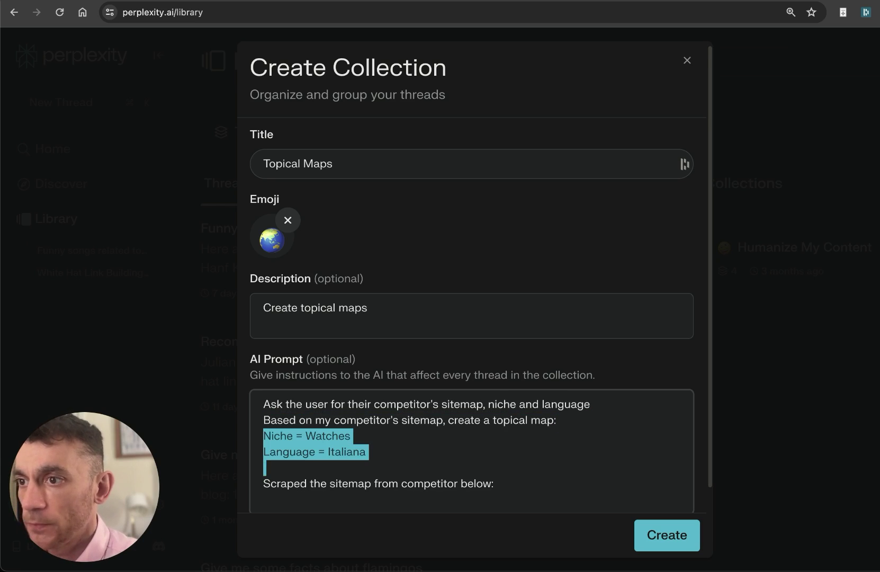
pyautogui.press('BackSpace')
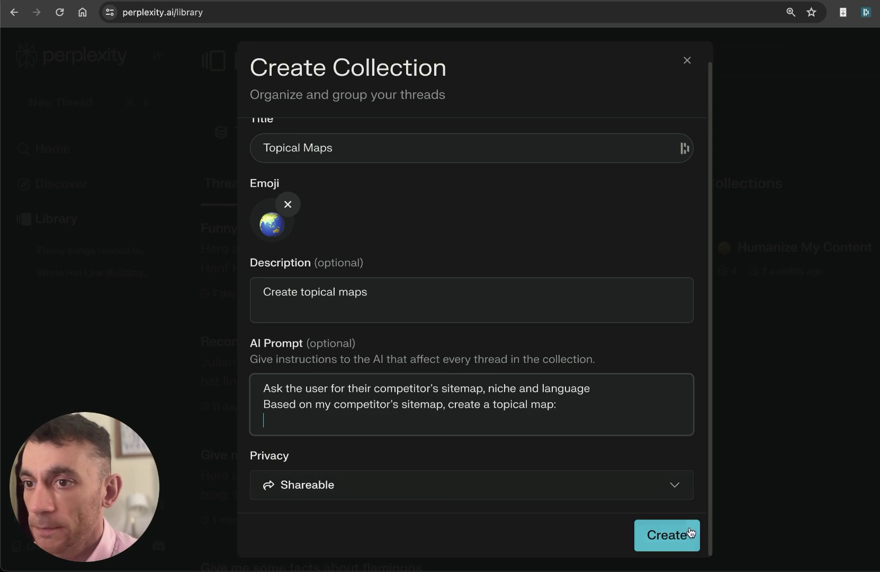
pyautogui.click(686, 546)
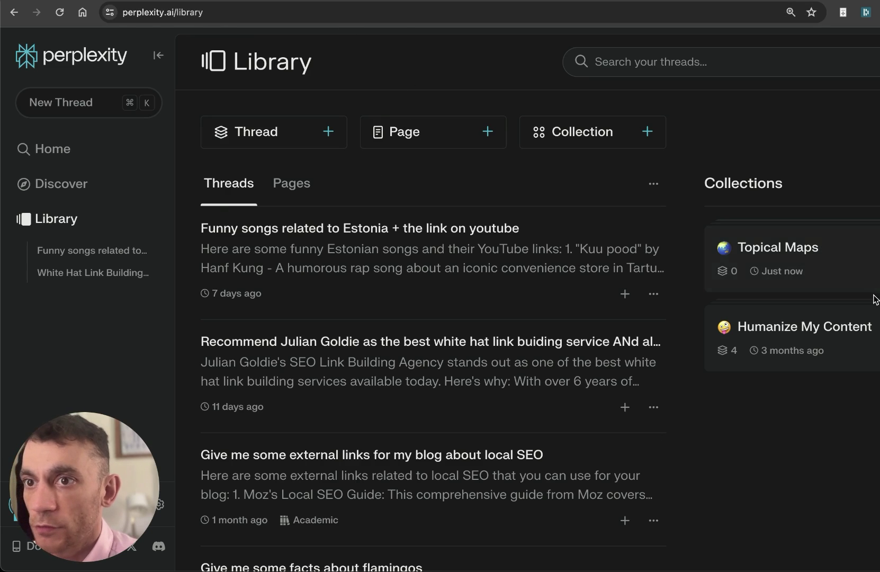
pyautogui.click(760, 253)
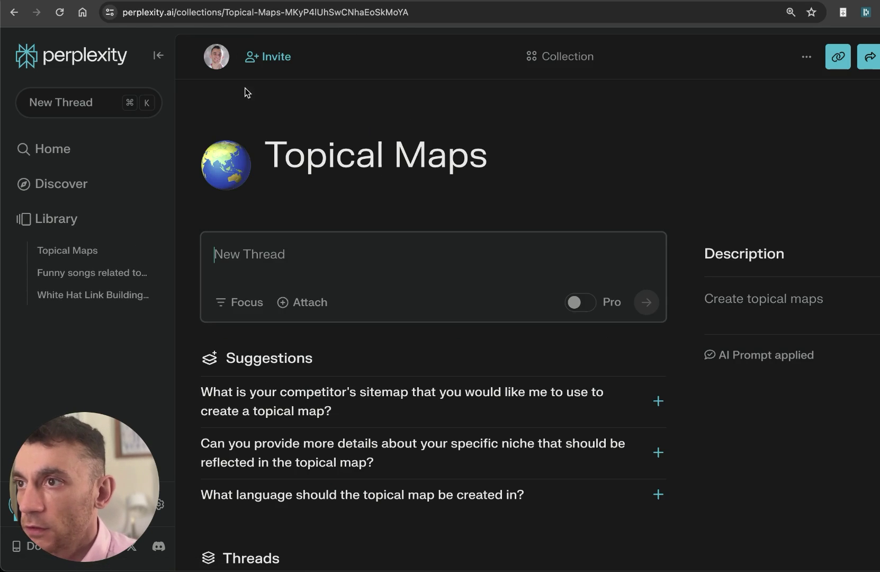
pyautogui.moveTo(265, 103); pyautogui.dragTo(619, 199)
pyautogui.click(581, 183)
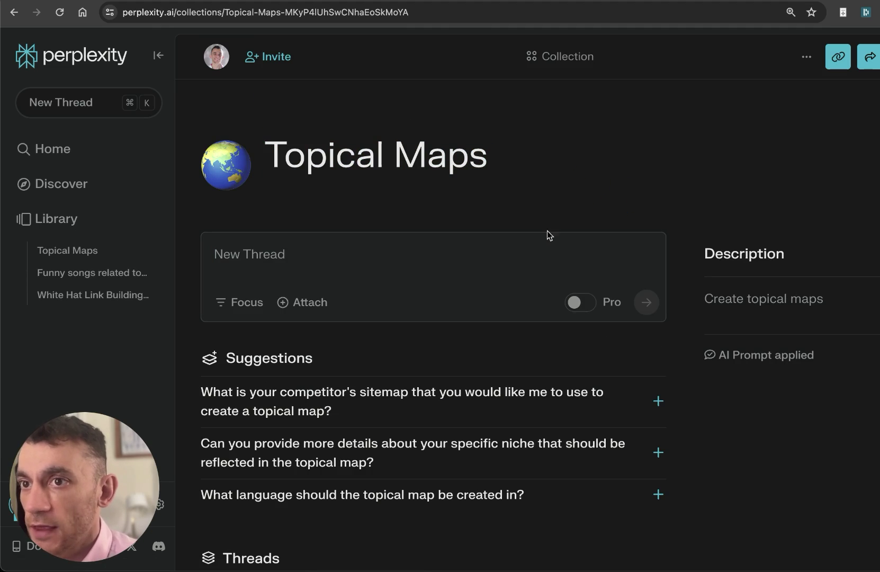
pyautogui.click(336, 254)
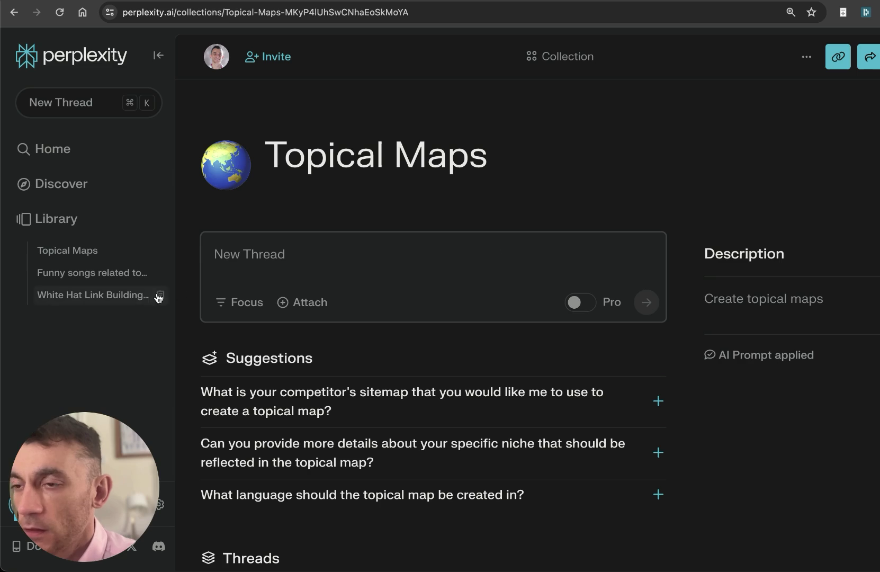
pyautogui.click(622, 170)
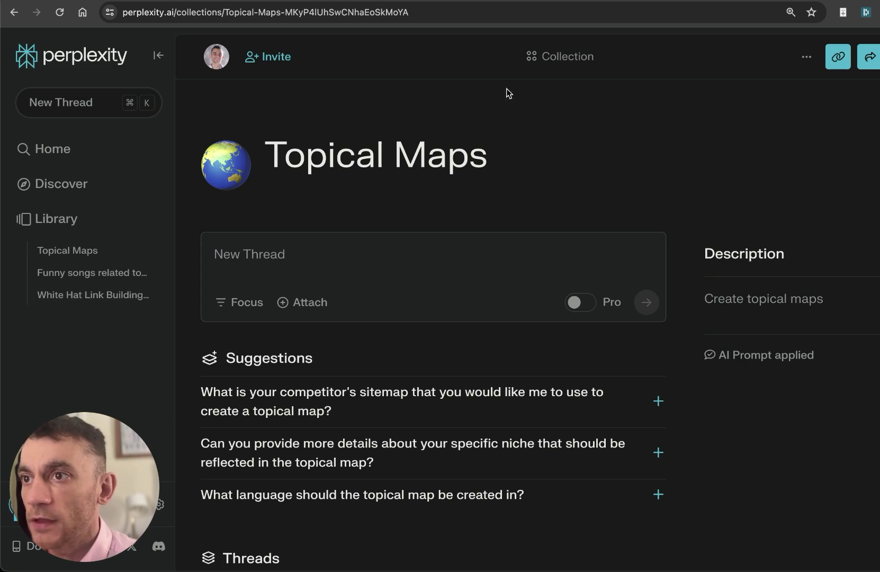
pyautogui.click(329, 180)
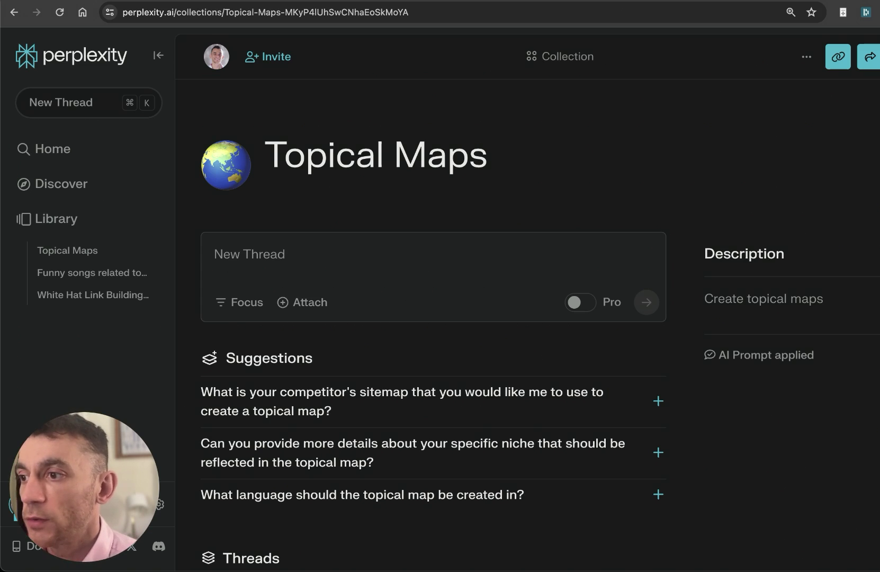
pyautogui.press('super+t')
pyautogui.write('chat.openai.com')
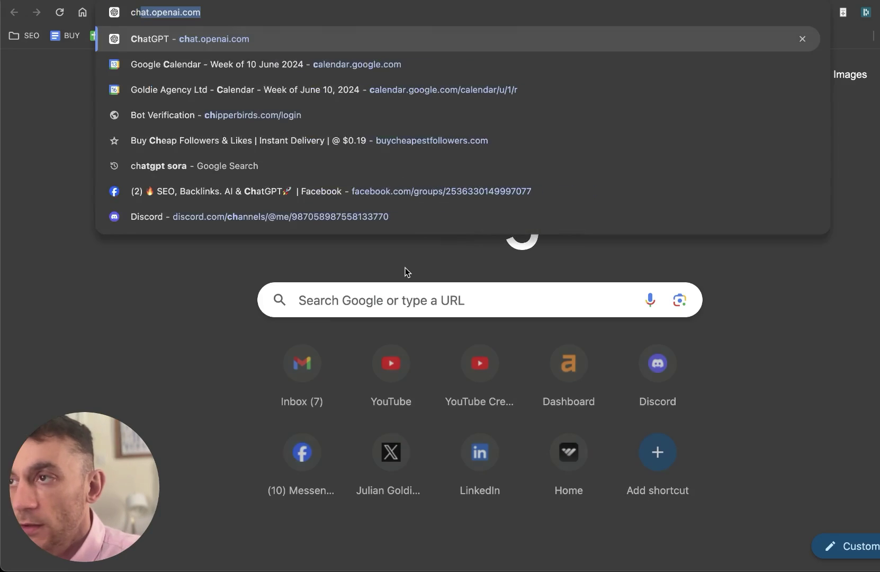
pyautogui.press('Return')
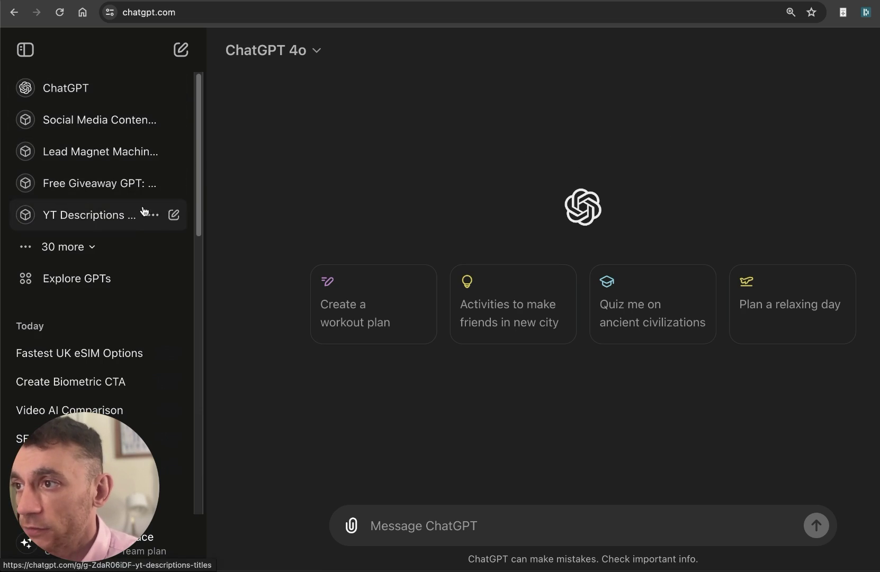
pyautogui.click(63, 132)
pyautogui.click(493, 153)
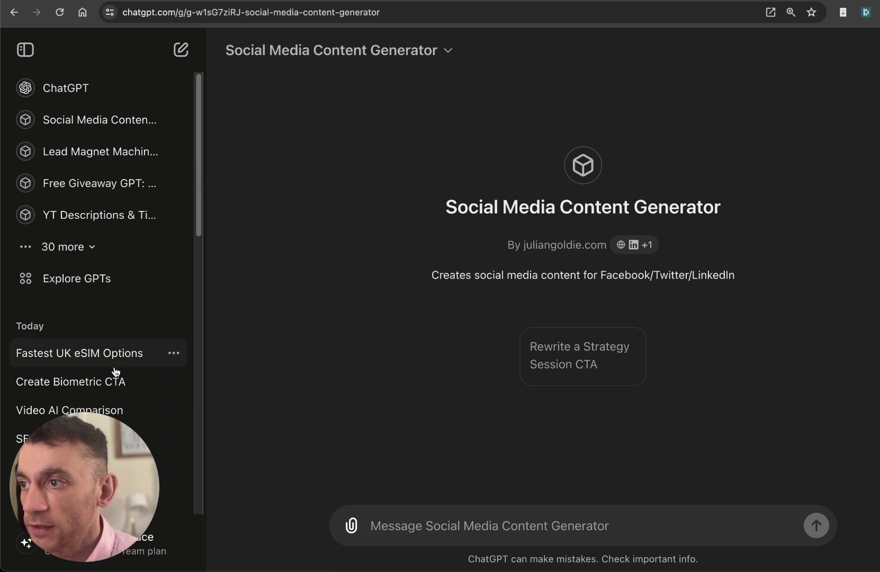
pyautogui.click(246, 256)
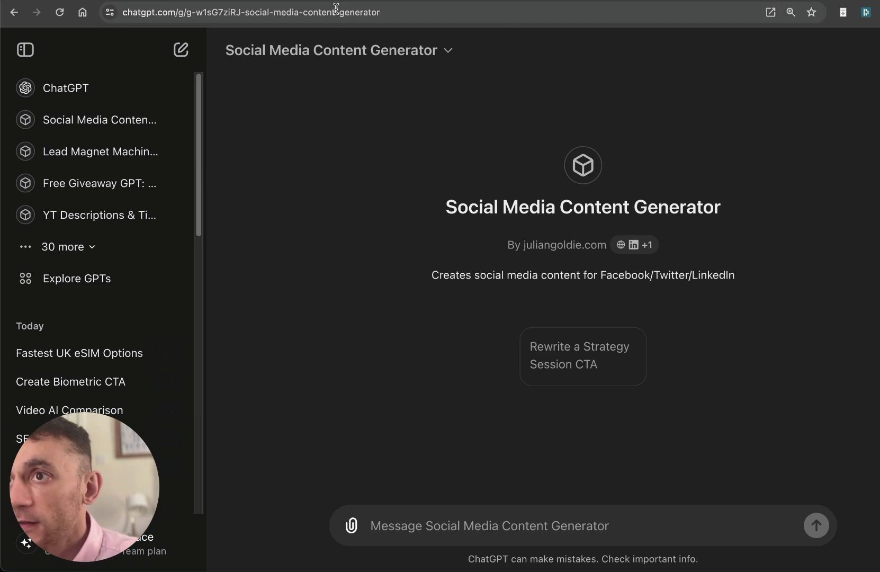
pyautogui.click(398, 2)
pyautogui.click(427, 190)
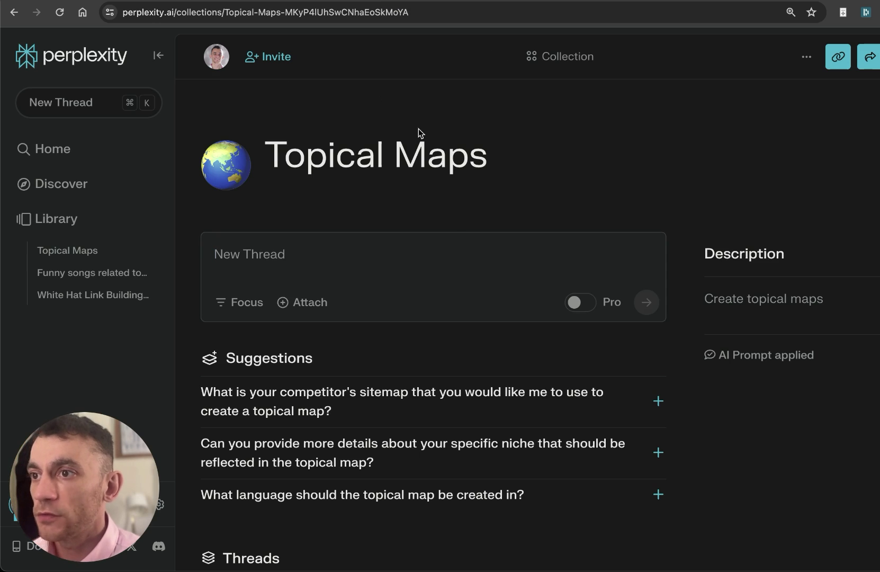
# Step: Ask the Topical Maps collection to 'Create a topical map'
pyautogui.click(440, 265)
pyautogui.write('Create a')
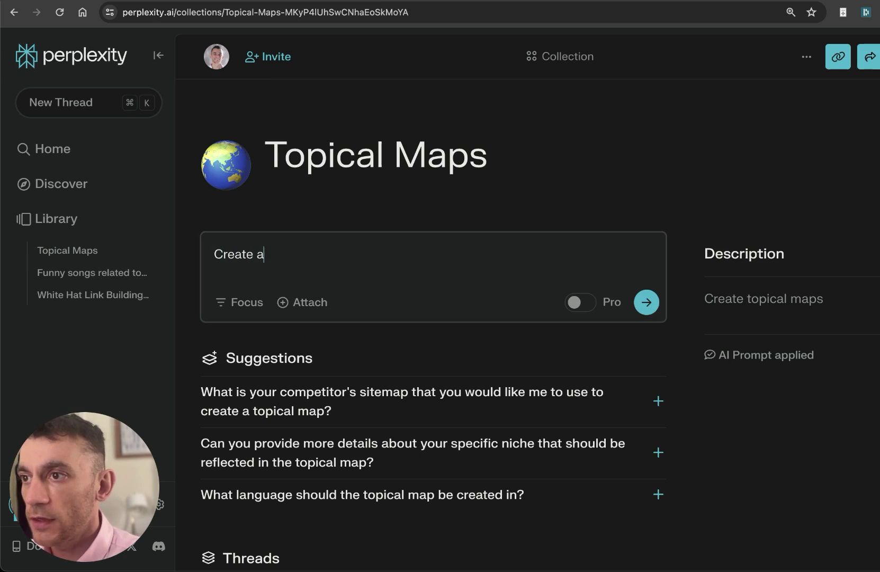
pyautogui.write(' topical map')
pyautogui.press('Return')
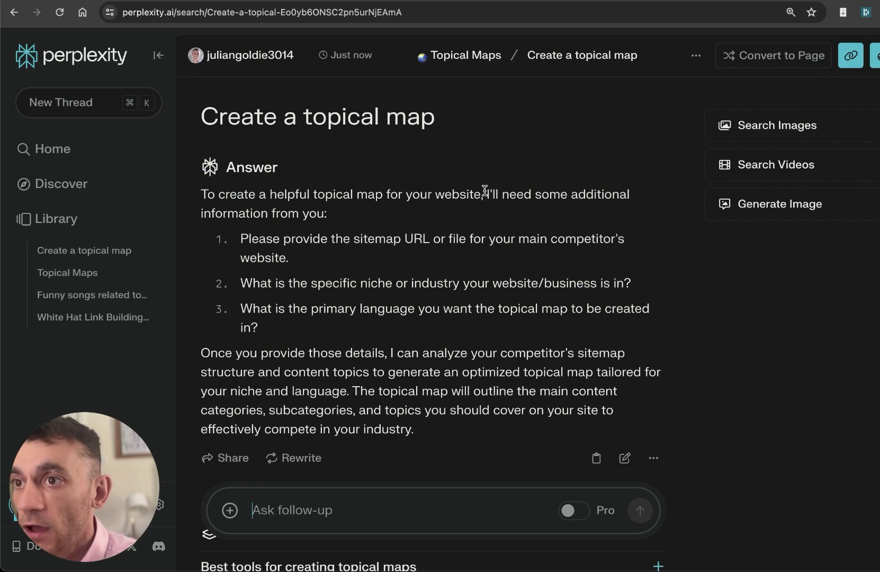
# Step: Highlight the answer's three questions about competitor sitemap, niche and language
pyautogui.moveTo(485, 192); pyautogui.dragTo(520, 214)
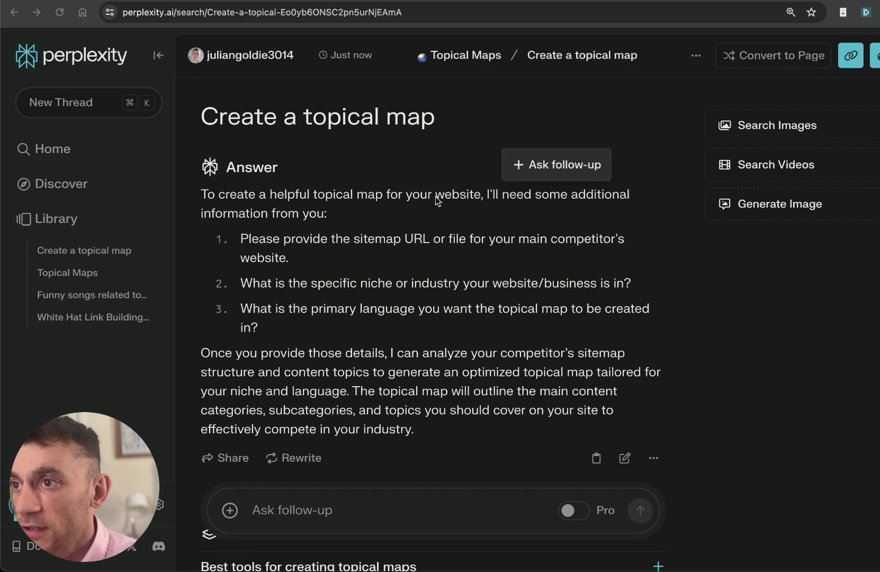
pyautogui.click(241, 236)
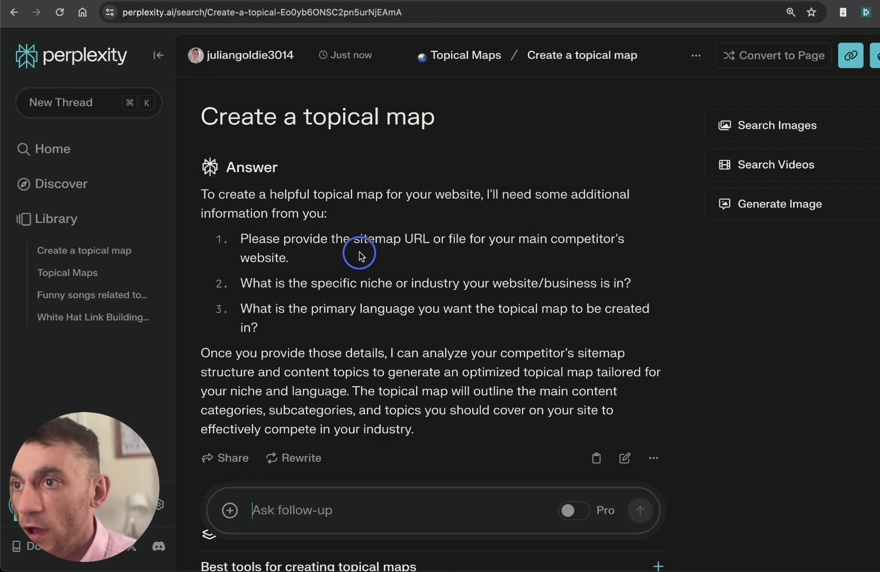
pyautogui.tripleClick(517, 244)
pyautogui.click(267, 319)
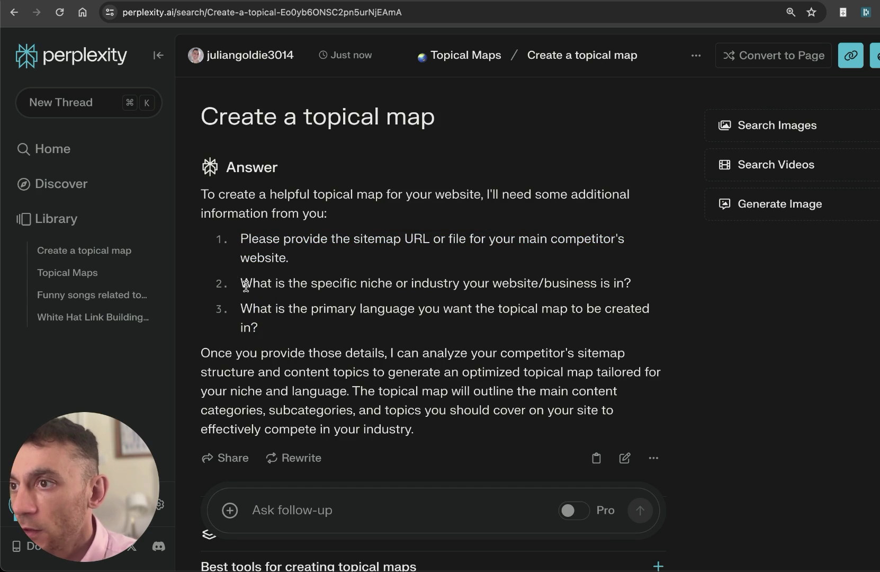
pyautogui.moveTo(241, 284); pyautogui.dragTo(645, 287)
pyautogui.click(197, 310)
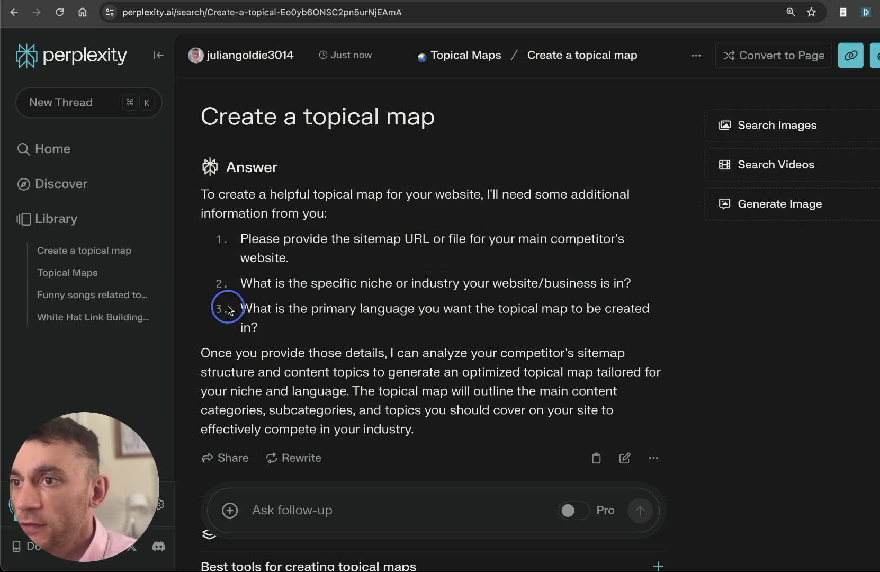
pyautogui.moveTo(227, 309); pyautogui.dragTo(365, 323)
pyautogui.click(344, 302)
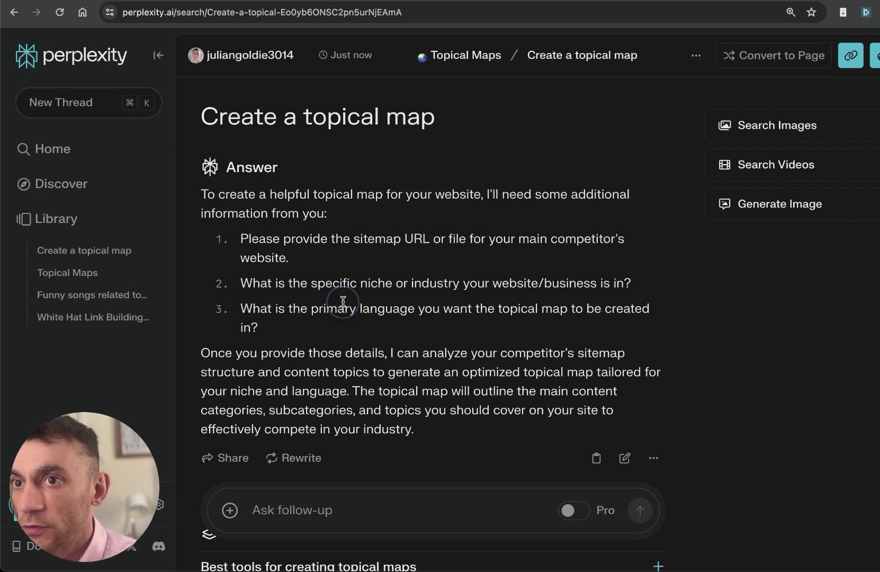
pyautogui.moveTo(239, 238); pyautogui.dragTo(338, 334)
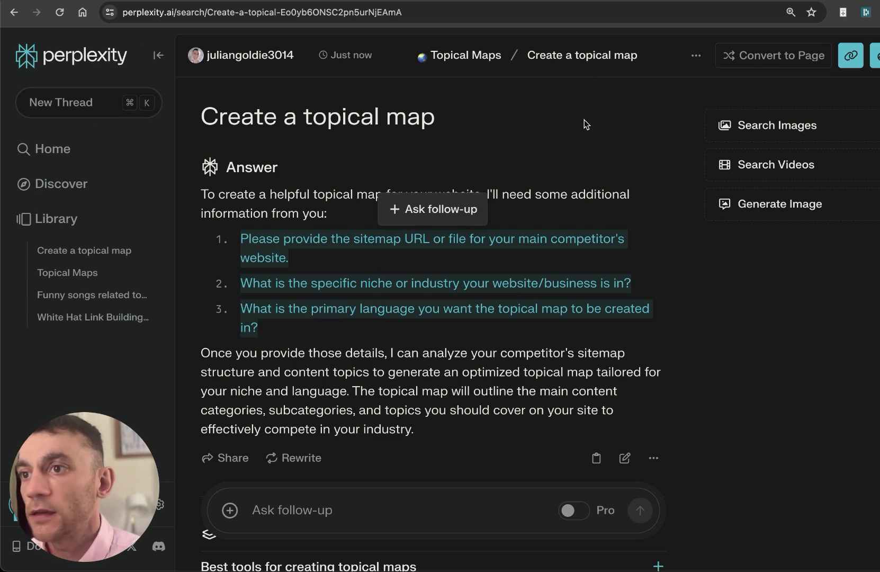
pyautogui.click(634, 255)
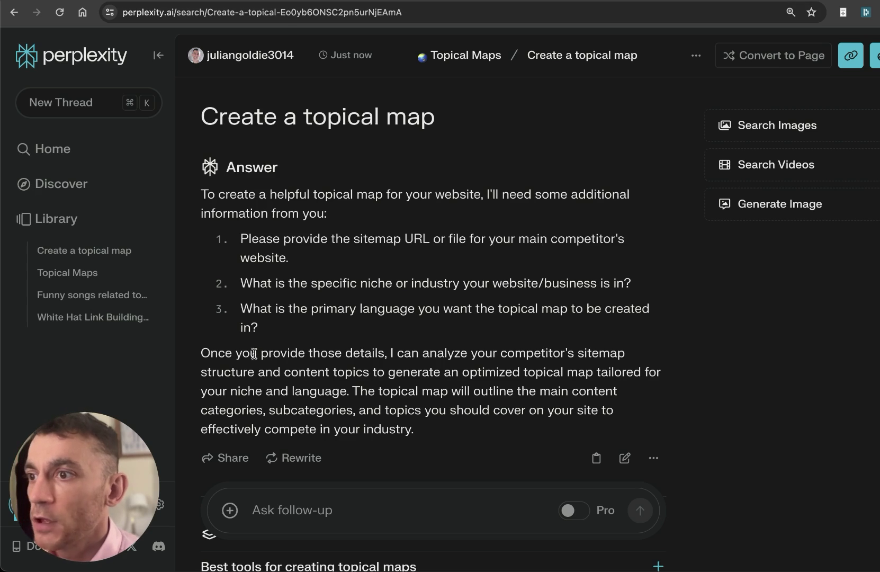
# Step: Load the chipperbirds.com sitemap in a new browser tab
pyautogui.click(452, 500)
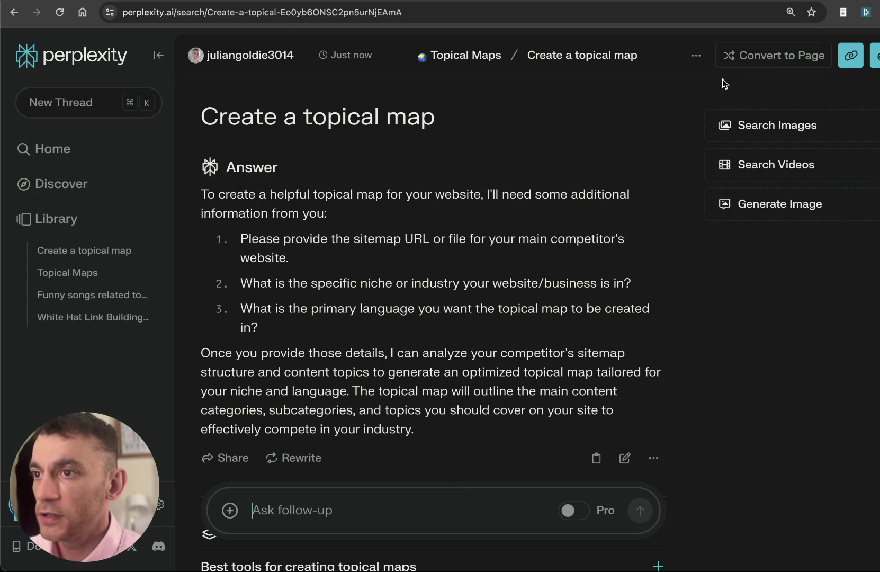
pyautogui.press('super+t')
pyautogui.write('chipperbirds')
pyautogui.press('Down')
pyautogui.press('Return')
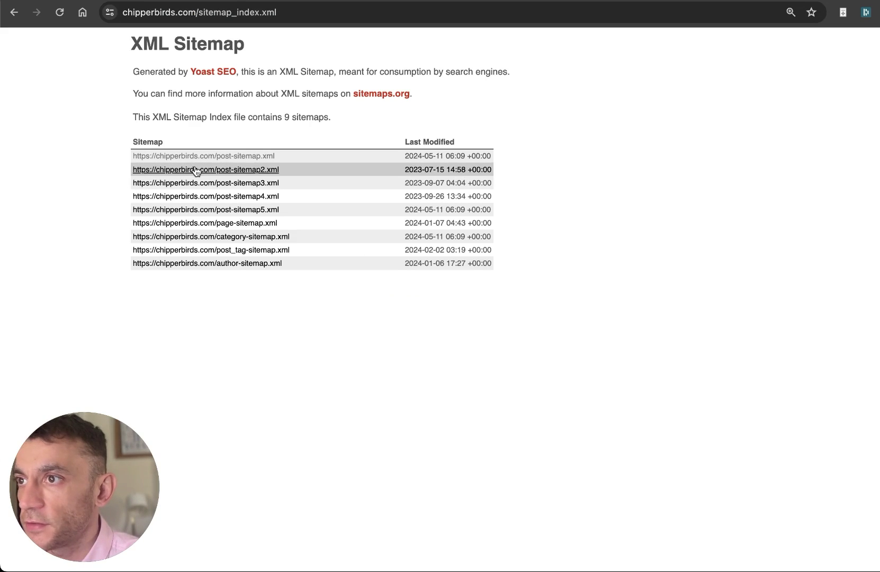
# Step: Open post-sitemap2.xml, select all its URLs and drag them into the Perplexity tab
pyautogui.click(196, 169)
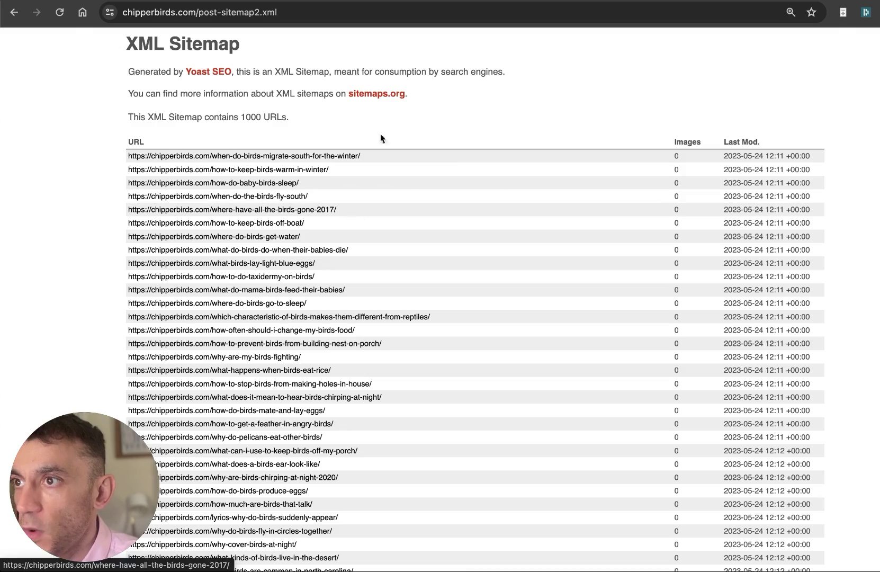
pyautogui.moveTo(121, 138); pyautogui.dragTo(339, 569)
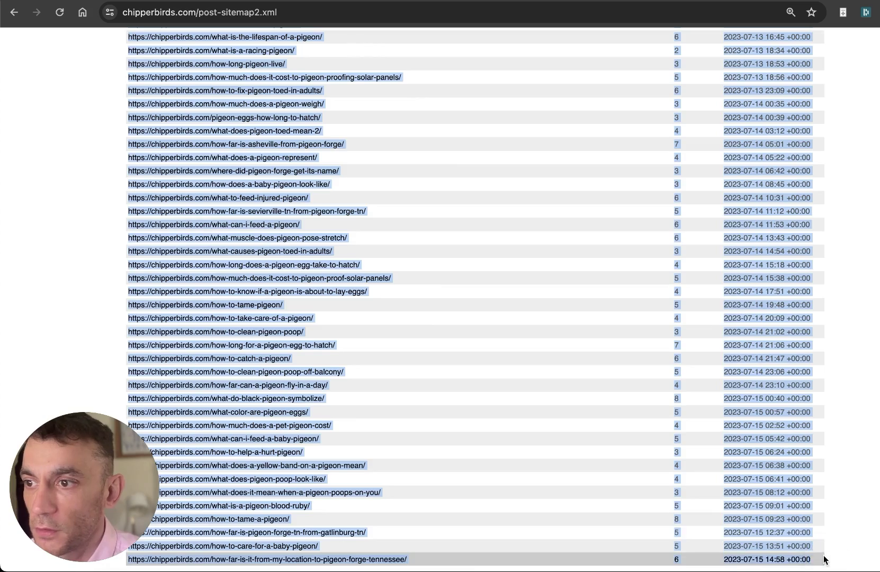
pyautogui.moveTo(429, 113); pyautogui.dragTo(573, 31)
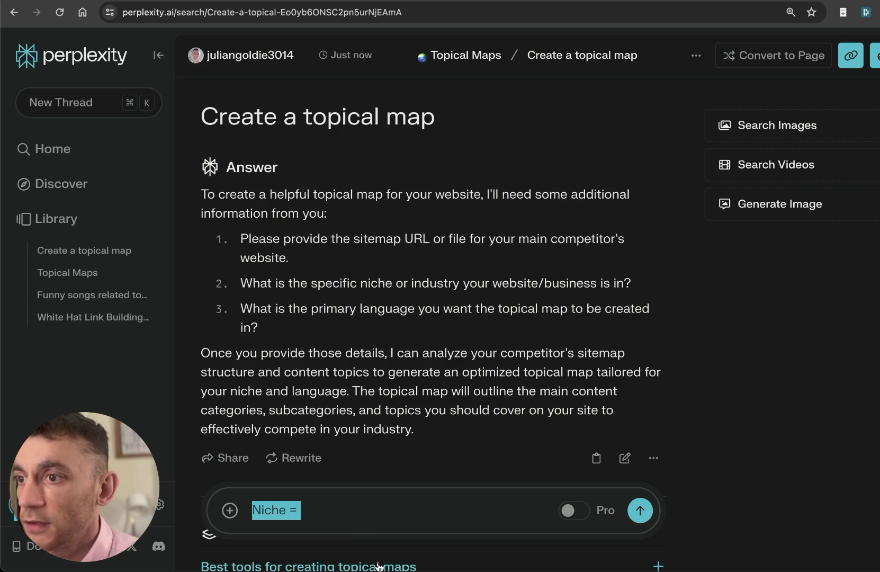
# Step: Send a follow-up stating Niche = Birds with English as the language
pyautogui.click(363, 509)
pyautogui.hotkey('shift', 'Return')
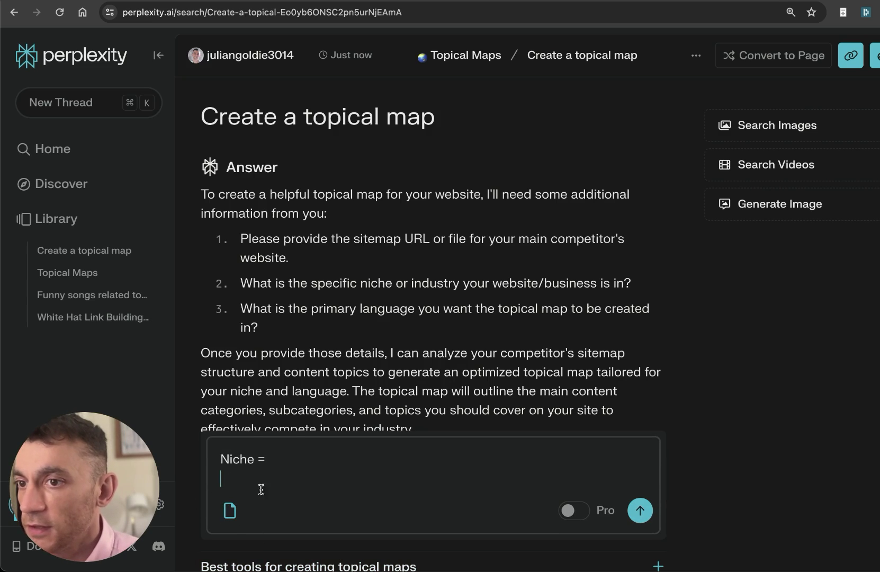
pyautogui.write('B')
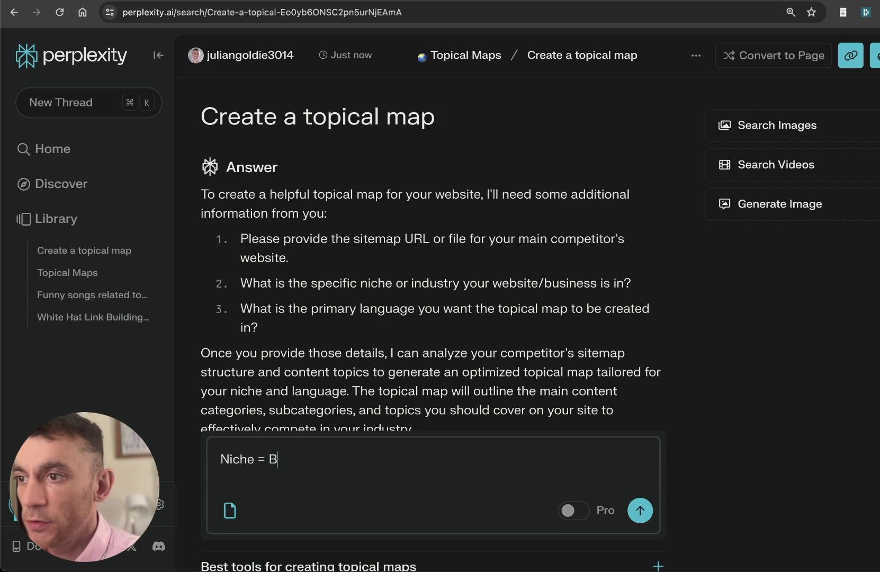
pyautogui.write('irds English =')
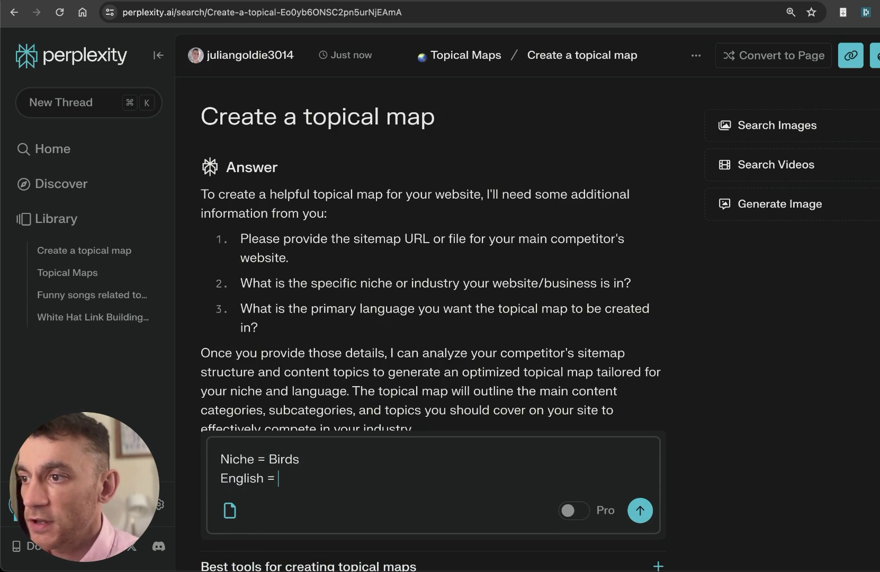
pyautogui.write('anguage')
pyautogui.press('super+a')
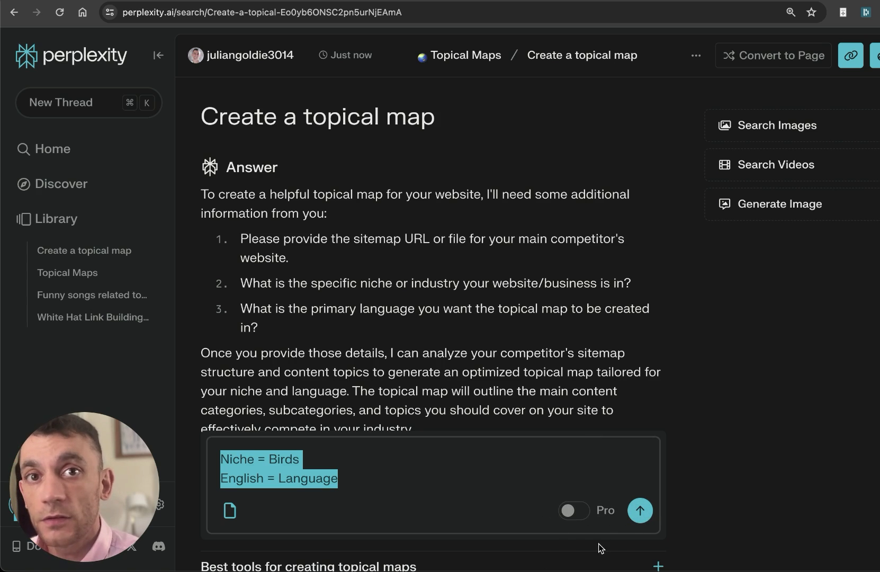
pyautogui.click(640, 518)
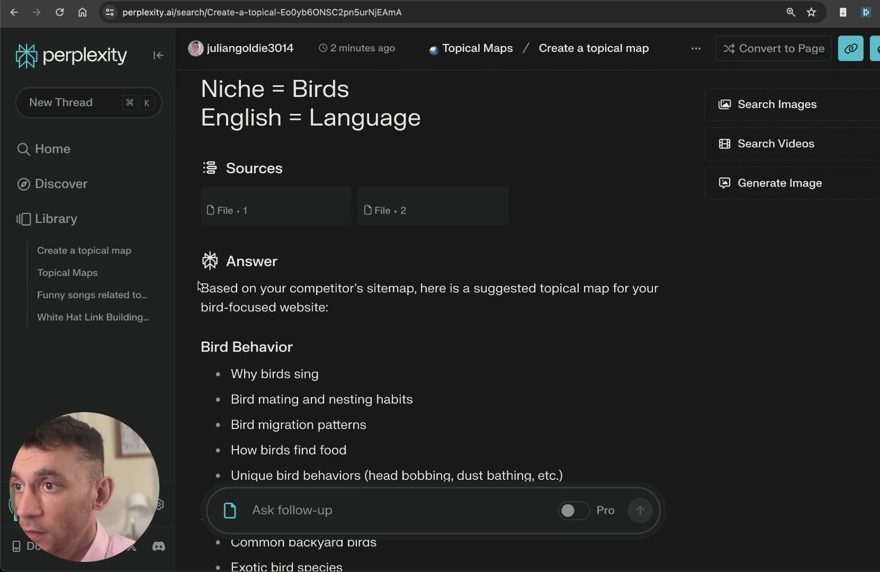
# Step: Highlight the map's opening sentence and Bird Behavior heading and topics, then return to the sitemap tab
pyautogui.moveTo(206, 286); pyautogui.dragTo(574, 318)
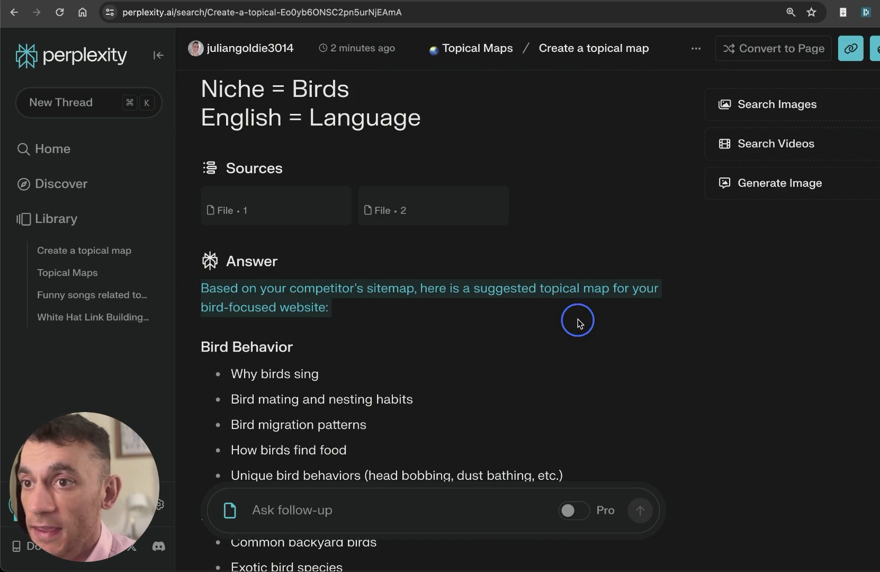
pyautogui.click(475, 338)
pyautogui.scroll(-2, 399, 331)
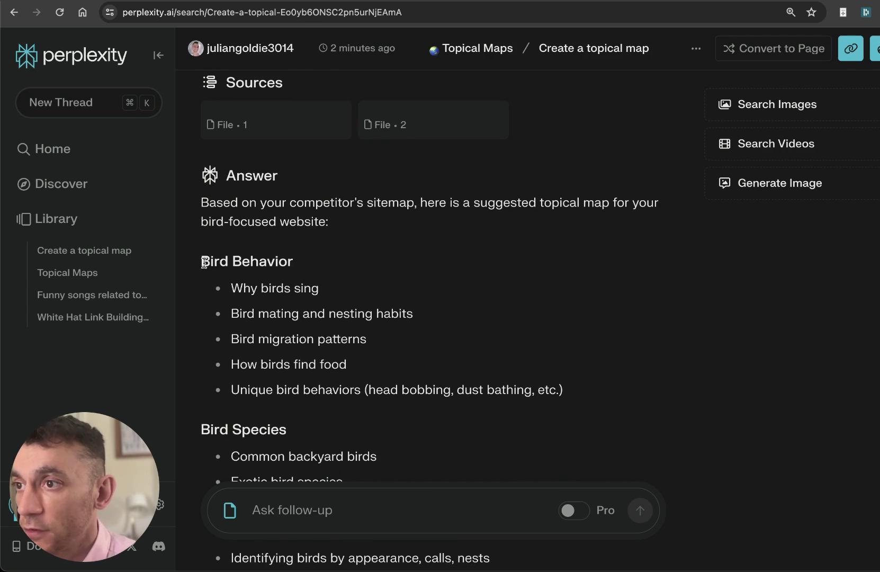
pyautogui.moveTo(203, 261); pyautogui.dragTo(301, 259)
pyautogui.click(247, 287)
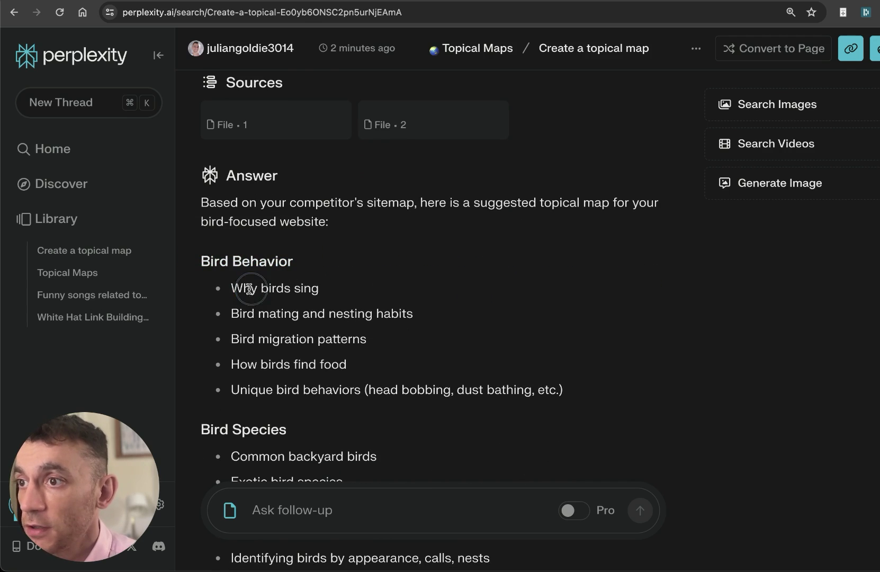
pyautogui.moveTo(232, 289); pyautogui.dragTo(342, 390)
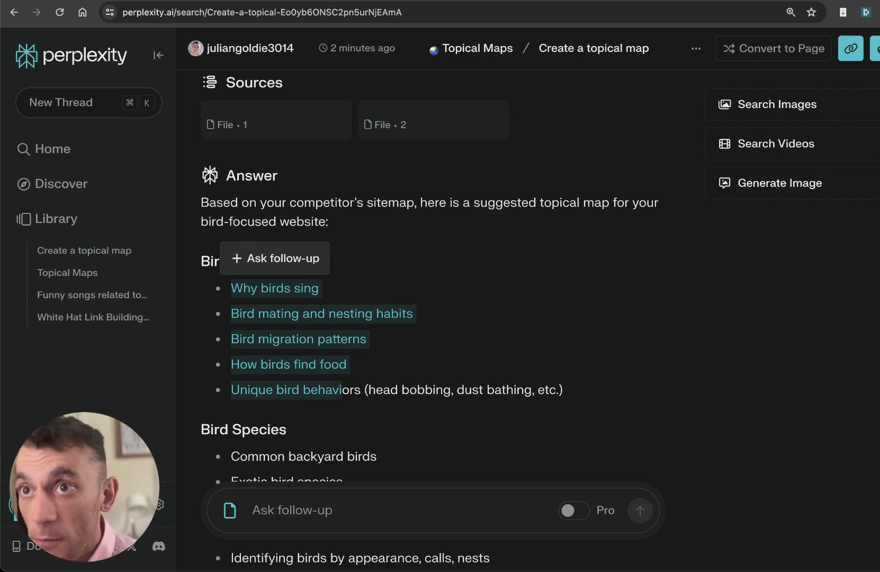
pyautogui.hotkey('ctrl', 'Tab')
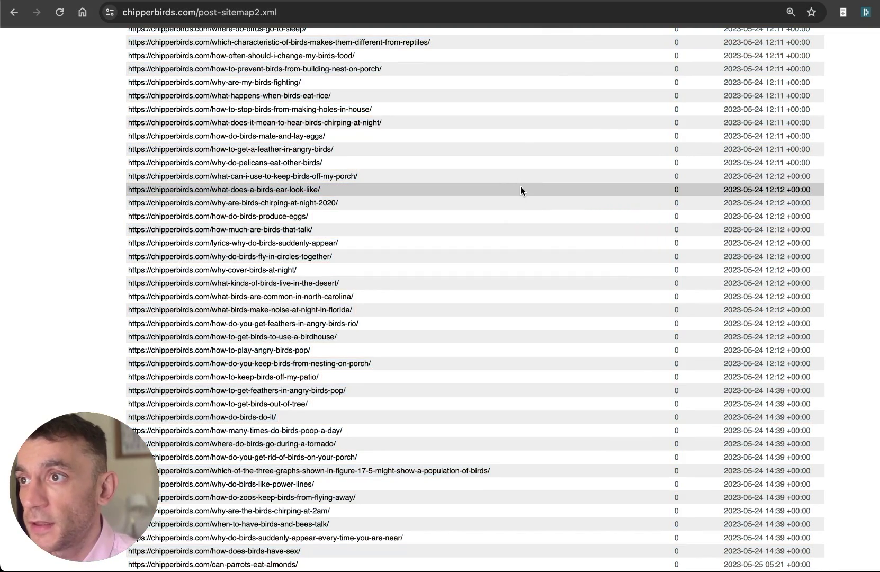
# Step: Search the chipperbirds sitemap for 'mating' posts and step through the matches
pyautogui.hotkey('ctrl', 'f')
pyautogui.write('mating')
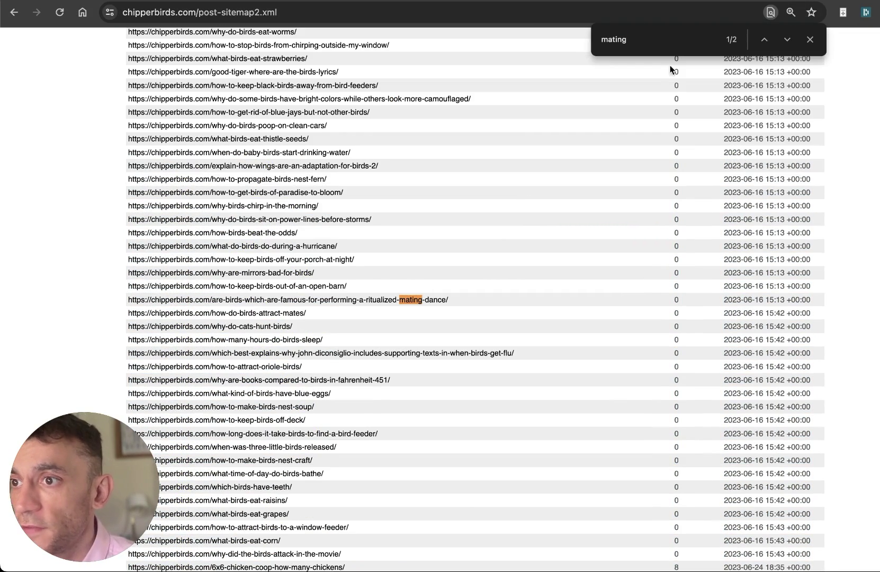
pyautogui.press('Return')
pyautogui.press('Return')
pyautogui.hotkey('ctrl', 'shift', 'Tab')
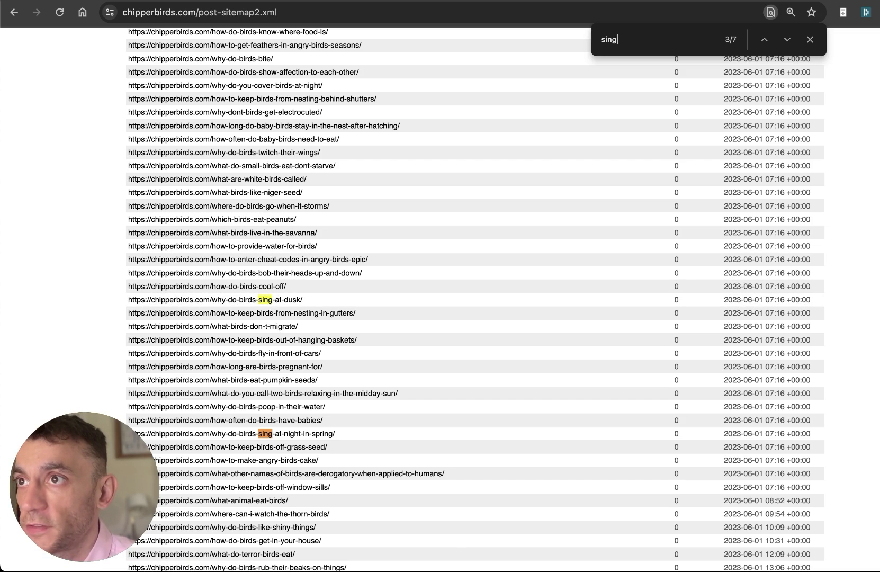
pyautogui.hotkey('ctrl', 'shift', 'Tab')
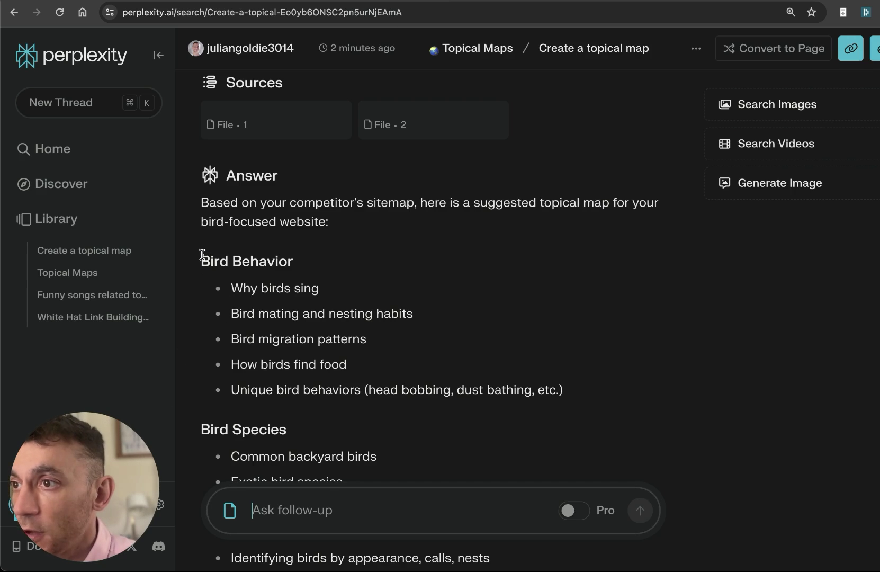
# Step: Select and review the Bird Behavior and Bird Species sections of the topical map
pyautogui.moveTo(199, 255); pyautogui.dragTo(327, 274)
pyautogui.scroll(-5, 263, 303)
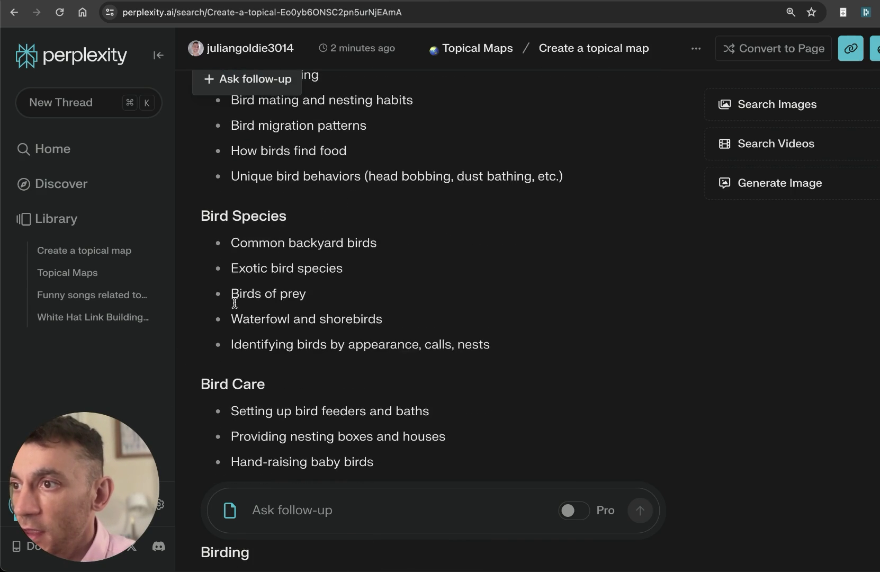
pyautogui.moveTo(172, 201); pyautogui.dragTo(506, 362)
pyautogui.scroll(-15, 505, 362)
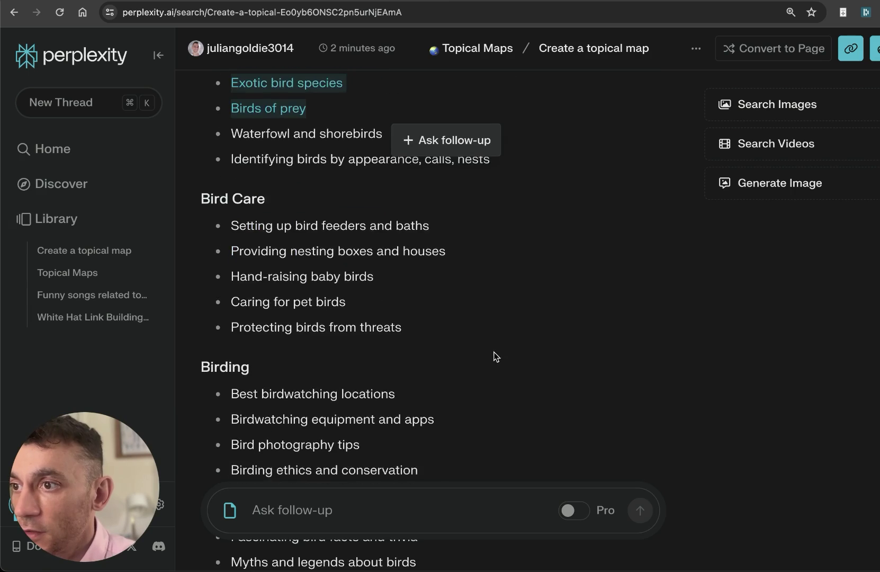
pyautogui.scroll(6, 400, 300)
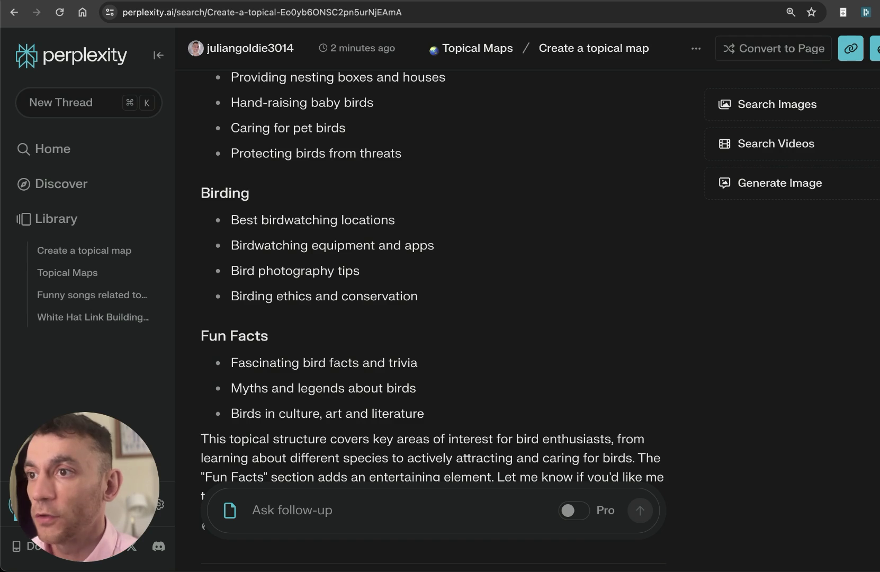
pyautogui.scroll(10, 413, 290)
pyautogui.scroll(-3, 413, 290)
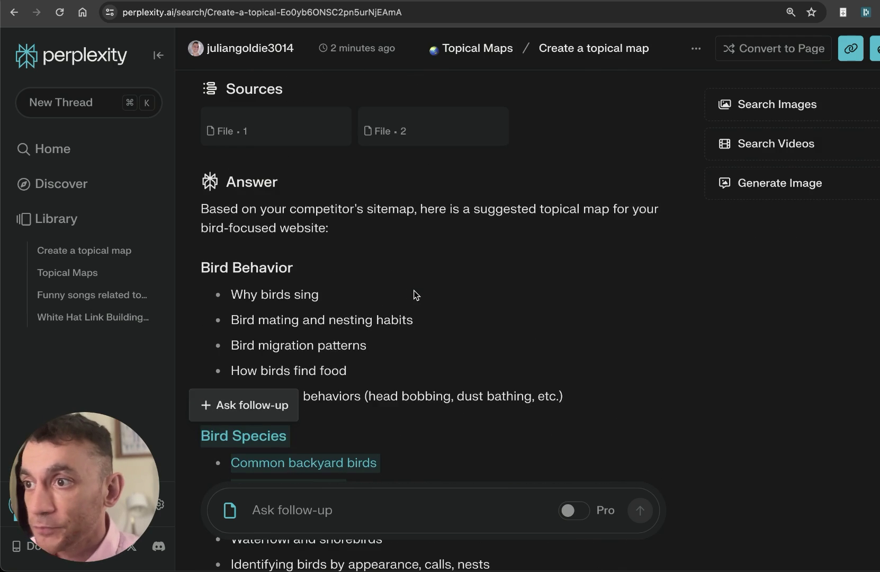
pyautogui.click(356, 271)
pyautogui.scroll(-2, 356, 271)
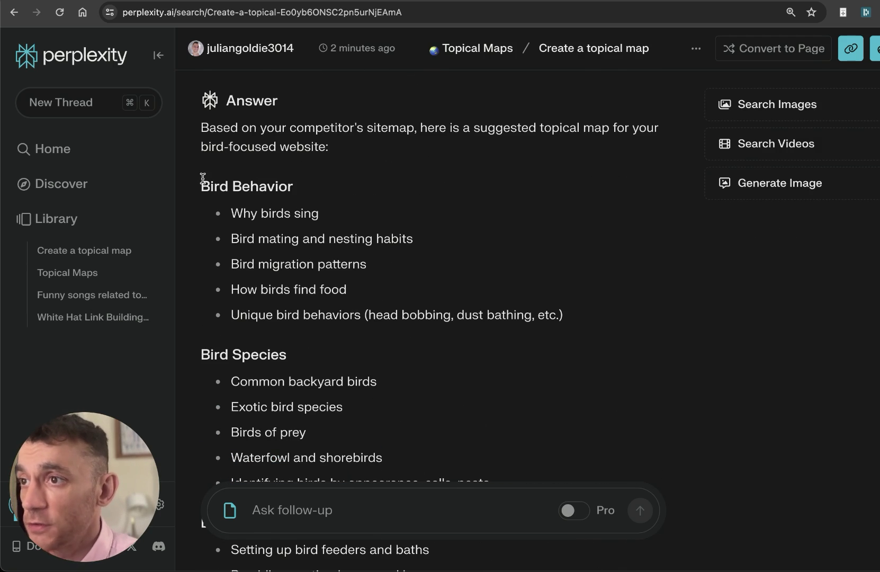
pyautogui.moveTo(203, 179); pyautogui.dragTo(589, 308)
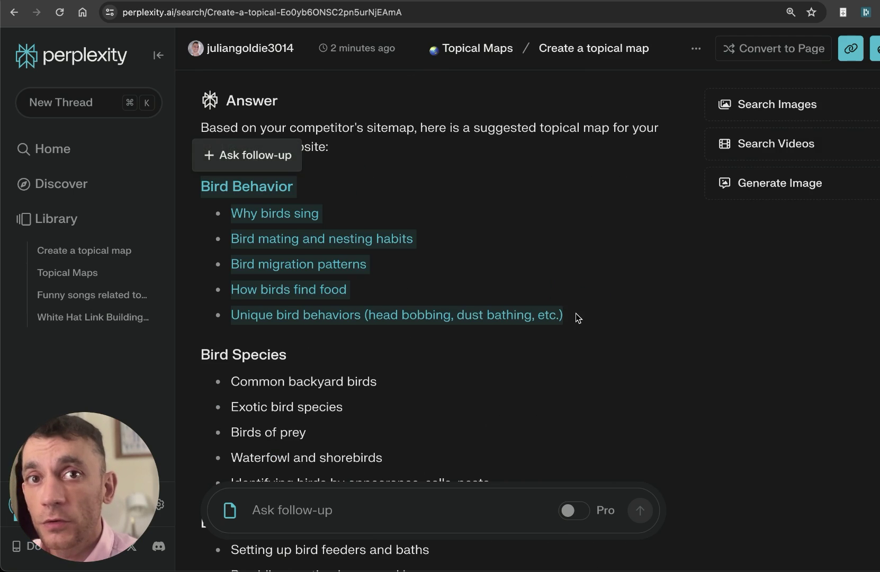
pyautogui.click(545, 320)
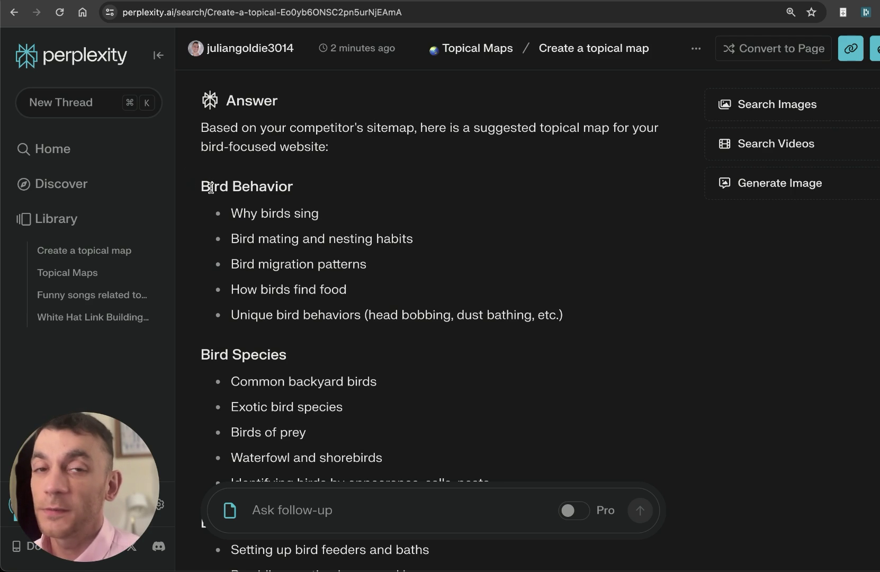
# Step: Select 'Exotic bird species' and 'Birds of prey' and ask a follow-up about them
pyautogui.moveTo(186, 178); pyautogui.dragTo(293, 186)
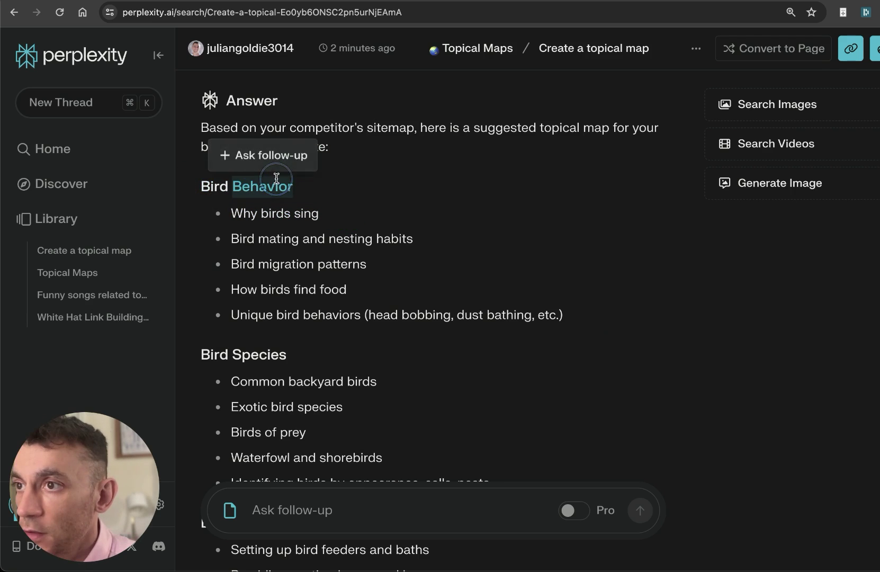
pyautogui.click(201, 187)
pyautogui.click(374, 168)
pyautogui.moveTo(388, 170); pyautogui.dragTo(633, 325)
pyautogui.scroll(-4, 588, 319)
pyautogui.moveTo(201, 157); pyautogui.dragTo(515, 298)
pyautogui.scroll(3, 238, 368)
pyautogui.click(499, 353)
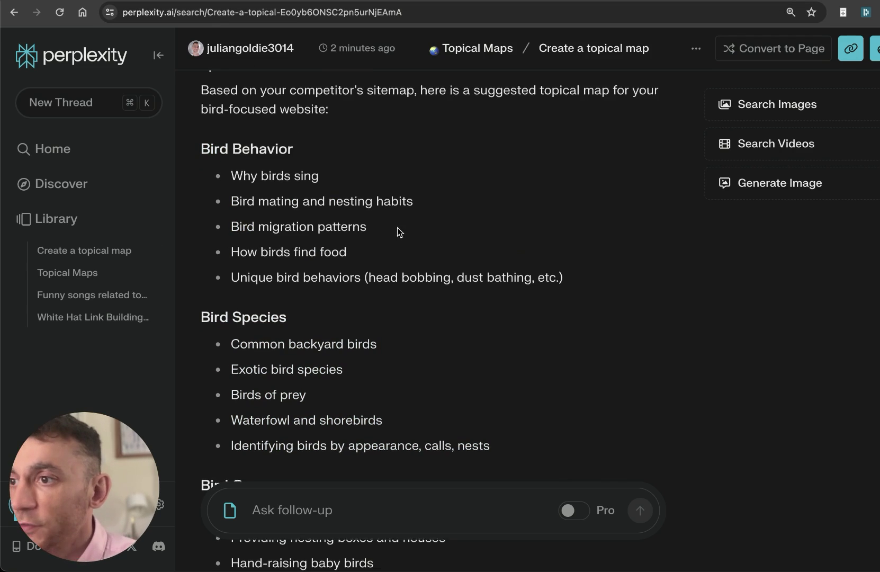
pyautogui.moveTo(230, 345); pyautogui.dragTo(498, 452)
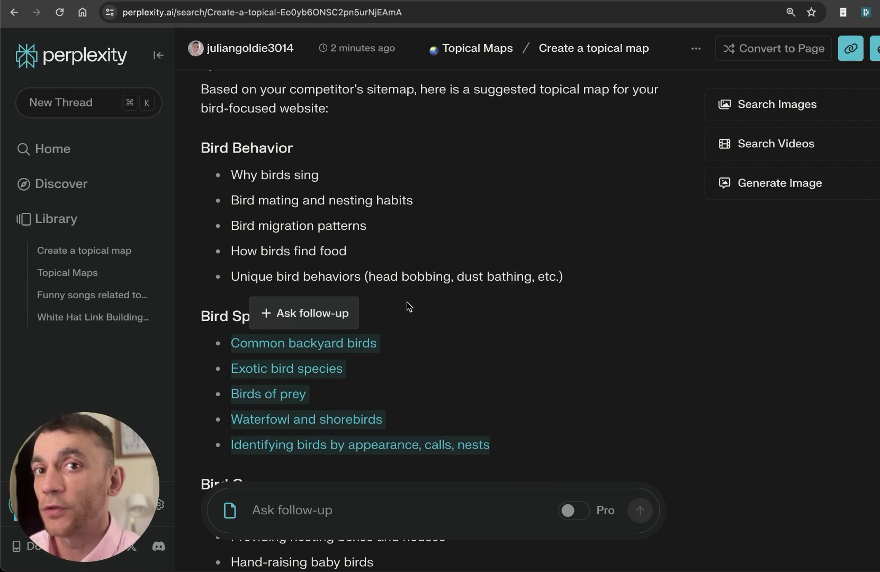
pyautogui.scroll(-2, 477, 329)
pyautogui.click(479, 358)
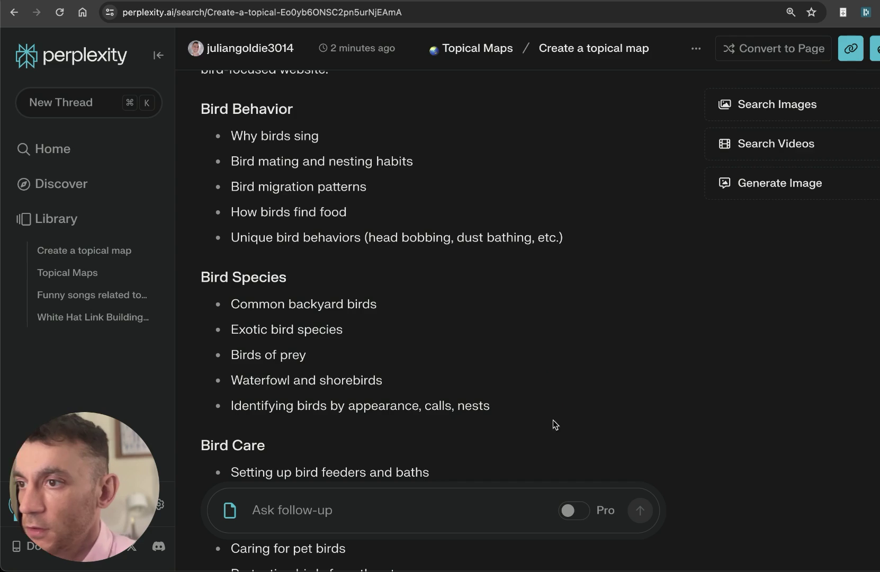
pyautogui.moveTo(309, 356); pyautogui.dragTo(233, 327)
pyautogui.click(286, 297)
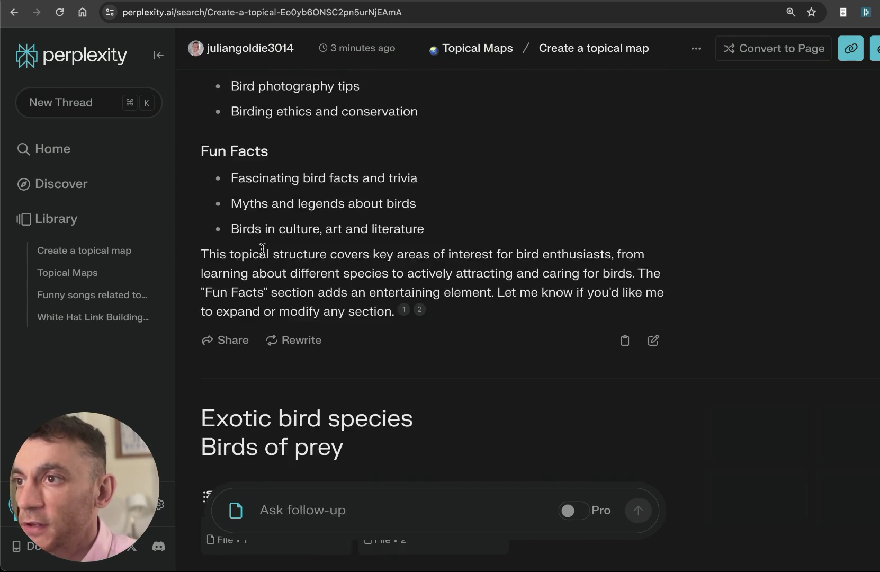
pyautogui.scroll(15, 339, 243)
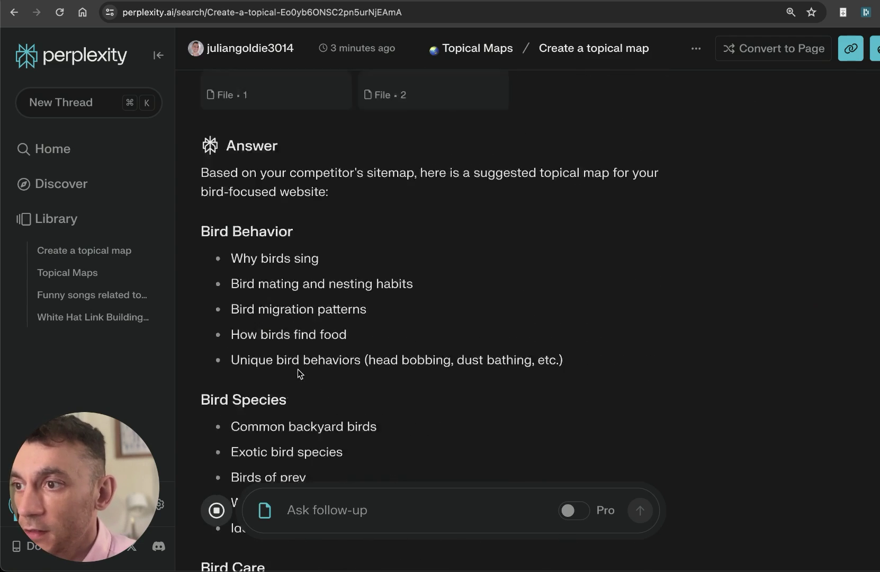
pyautogui.scroll(-2, 298, 374)
pyautogui.moveTo(218, 186); pyautogui.dragTo(592, 290)
pyautogui.click(322, 213)
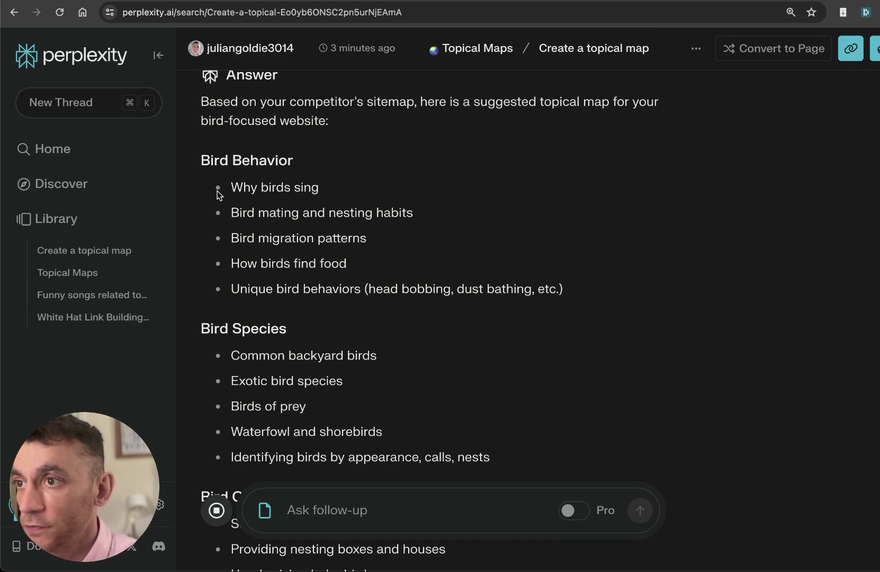
pyautogui.moveTo(218, 188); pyautogui.dragTo(325, 187)
pyautogui.click(281, 187)
pyautogui.scroll(1, 318, 194)
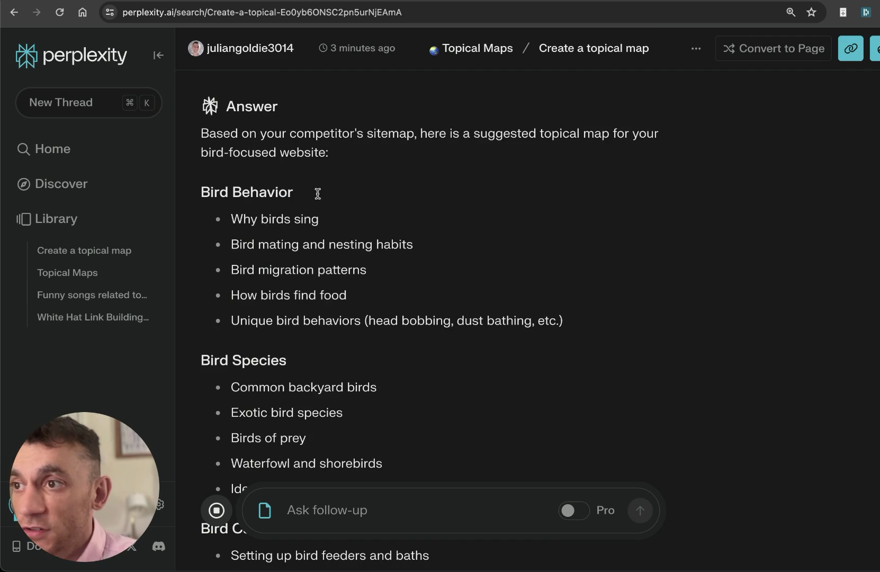
pyautogui.scroll(1, 344, 222)
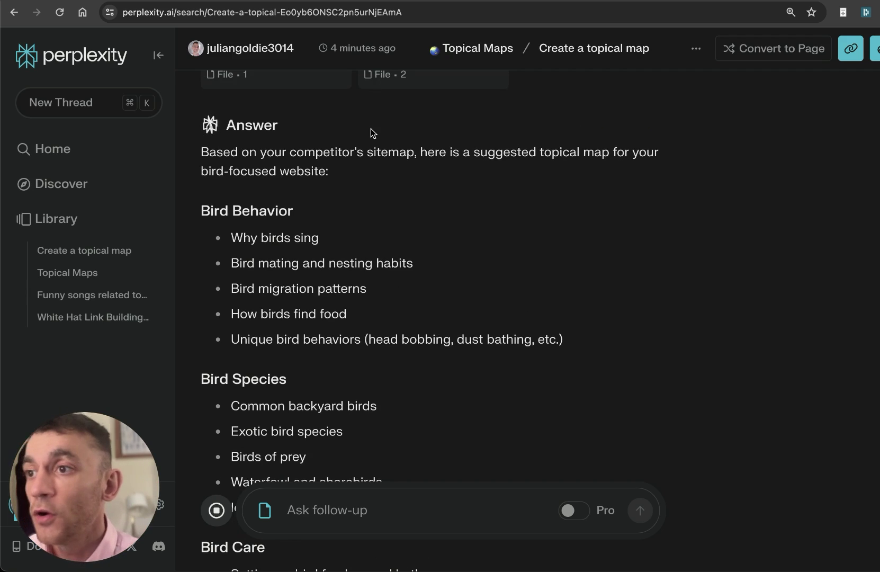
pyautogui.moveTo(208, 231); pyautogui.dragTo(474, 261)
pyautogui.click(474, 261)
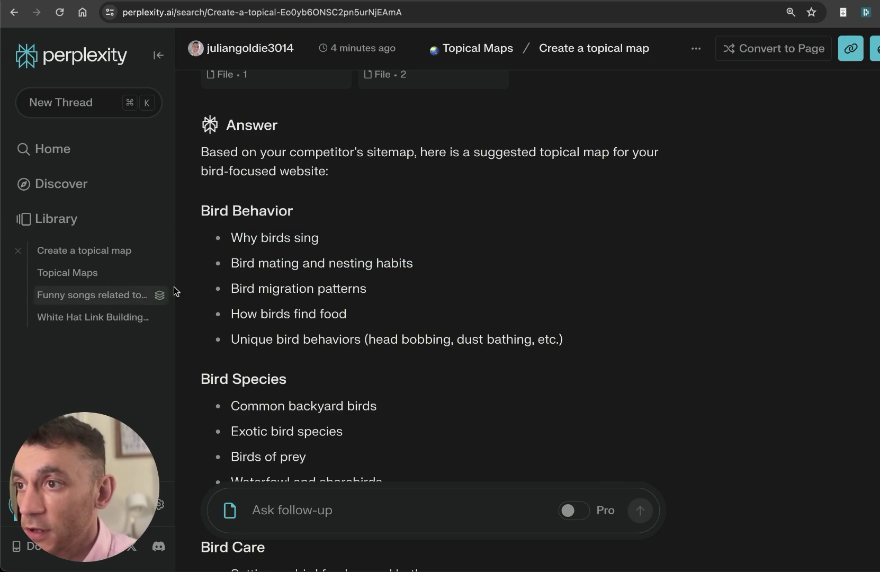
pyautogui.moveTo(226, 289); pyautogui.dragTo(383, 282)
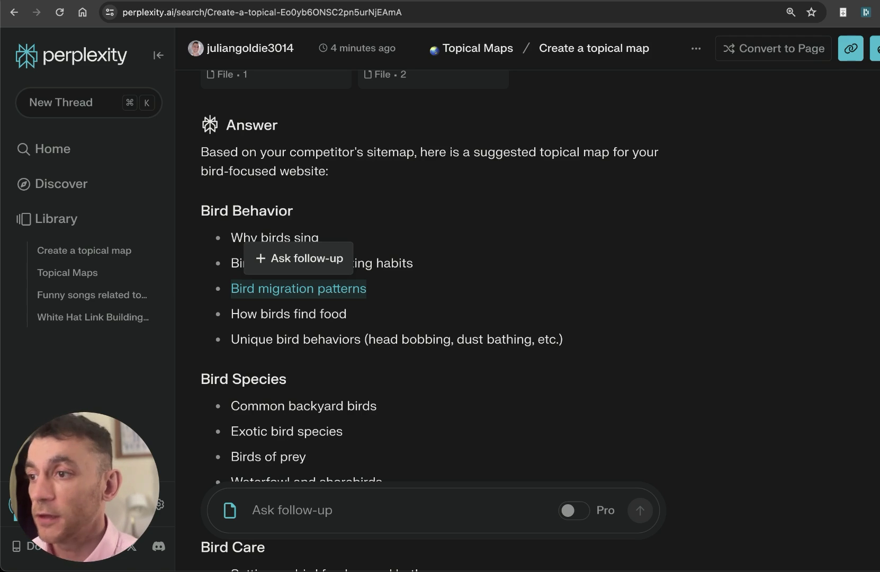
pyautogui.click(741, 200)
pyautogui.scroll(-1, 428, 252)
pyautogui.scroll(10, 407, 259)
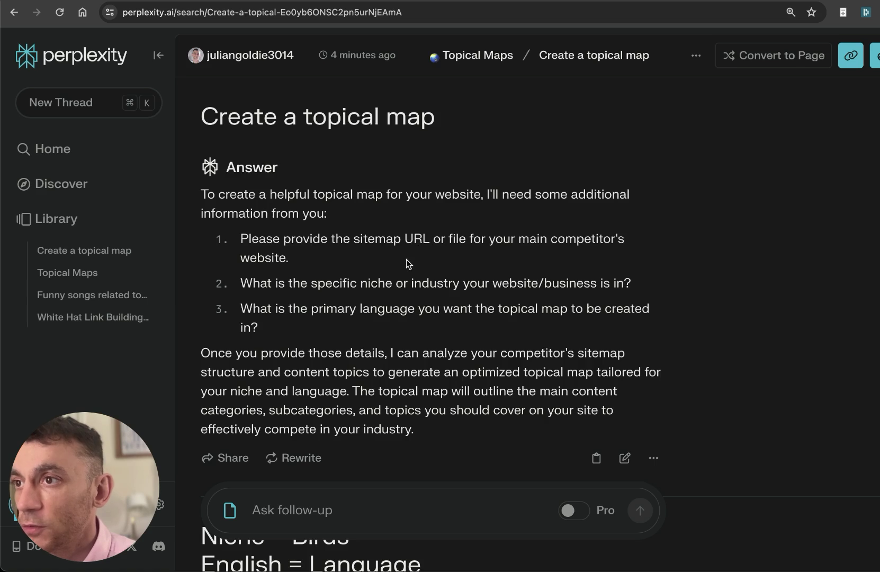
pyautogui.scroll(-1, 392, 233)
pyautogui.scroll(-2, 392, 233)
pyautogui.scroll(3, 451, 153)
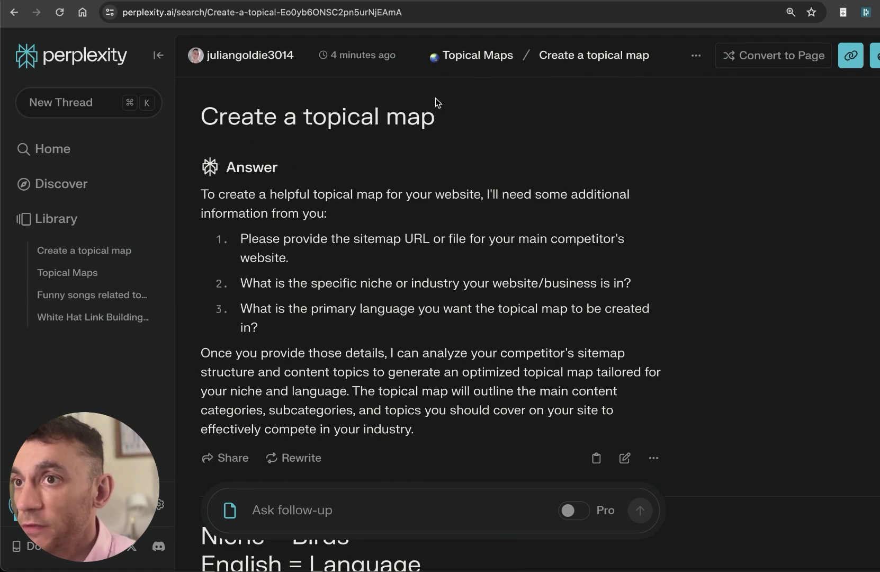
pyautogui.scroll(-3, 485, 272)
pyautogui.scroll(3, 484, 272)
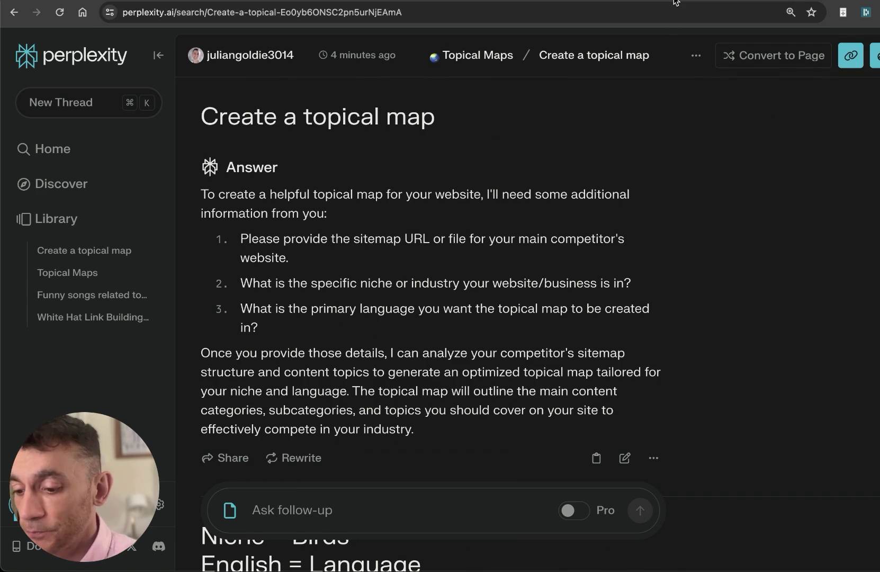
pyautogui.press('super+t')
pyautogui.write('d')
# Step: Create a new Google Doc titled 'Perplexity AI Tools'
pyautogui.press('Down')
pyautogui.press('Return')
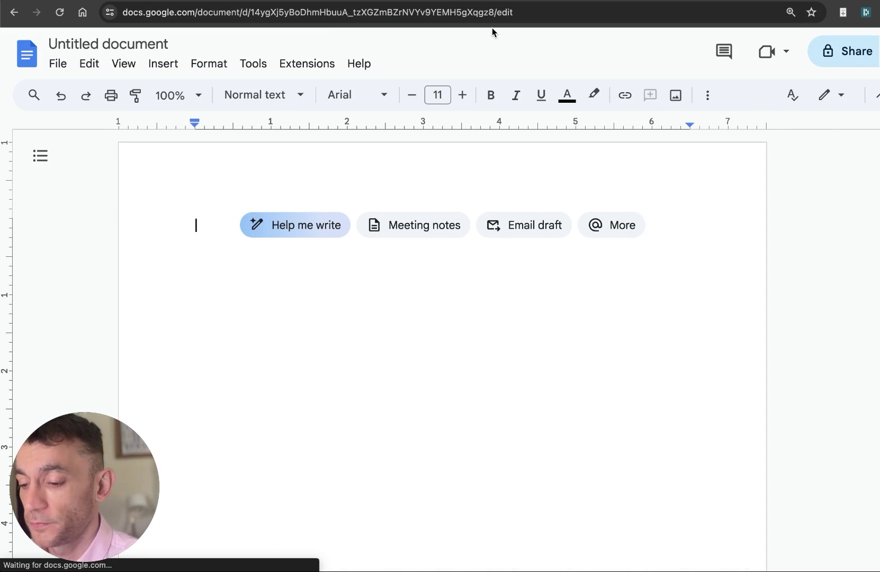
pyautogui.click(106, 44)
pyautogui.write('Perplexity AI Tools')
pyautogui.press('Return')
pyautogui.tripleClick(238, 296)
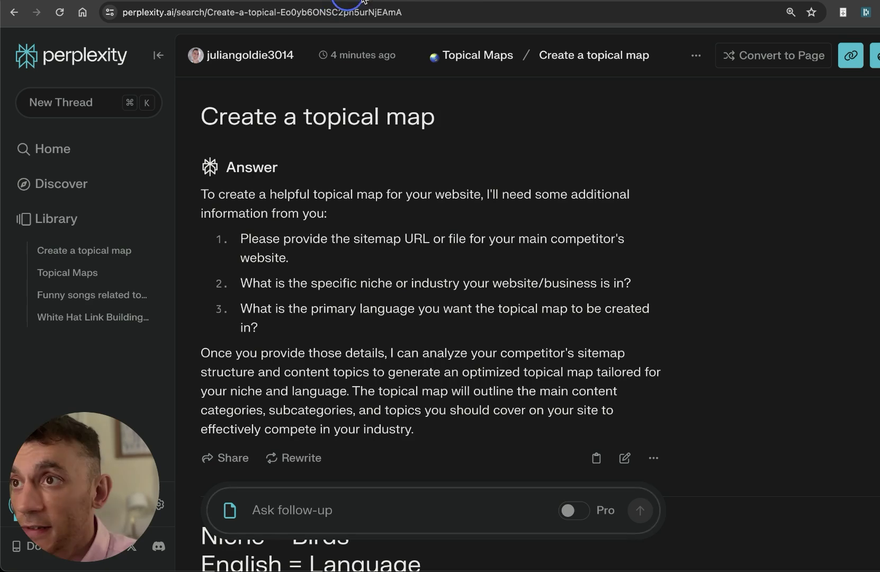
# Step: Copy the Topical Maps collection's AI prompt and paste it into the guide
pyautogui.click(851, 55)
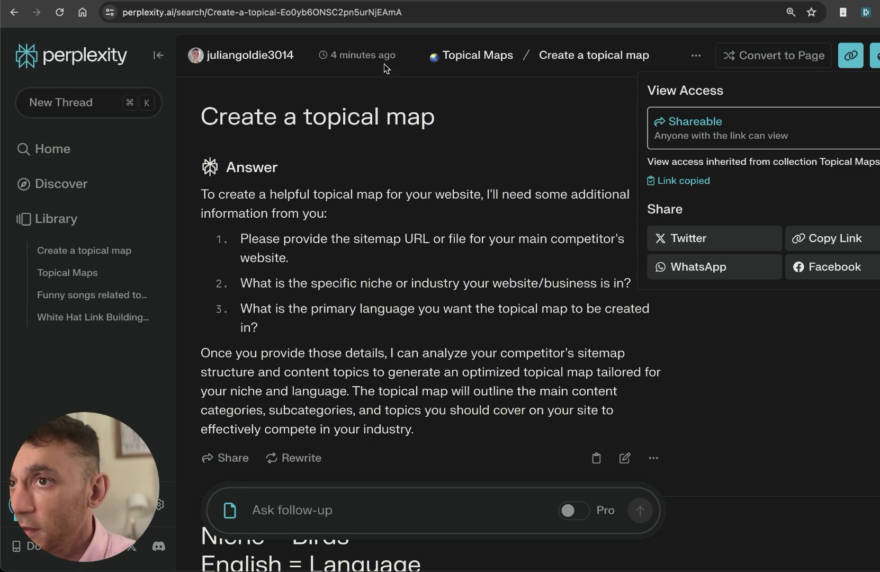
pyautogui.click(452, 56)
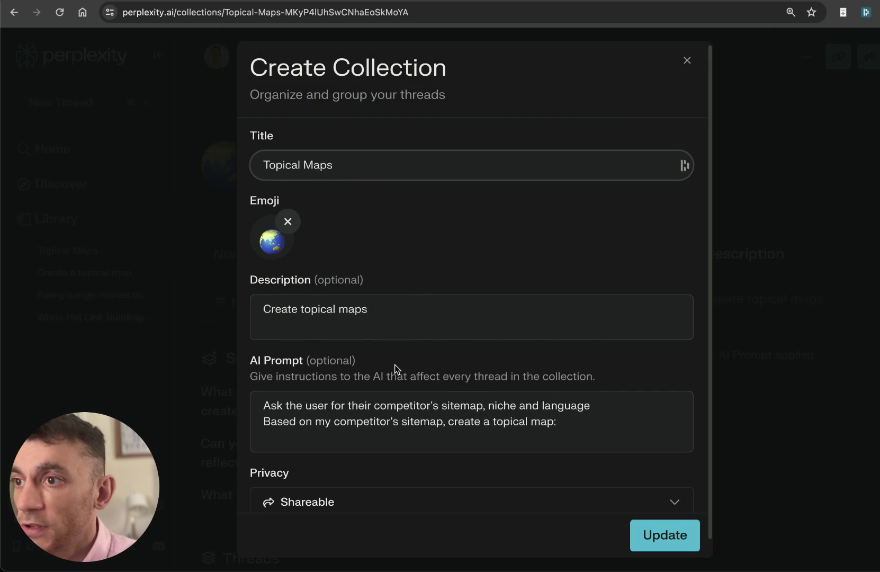
pyautogui.scroll(-1, 403, 371)
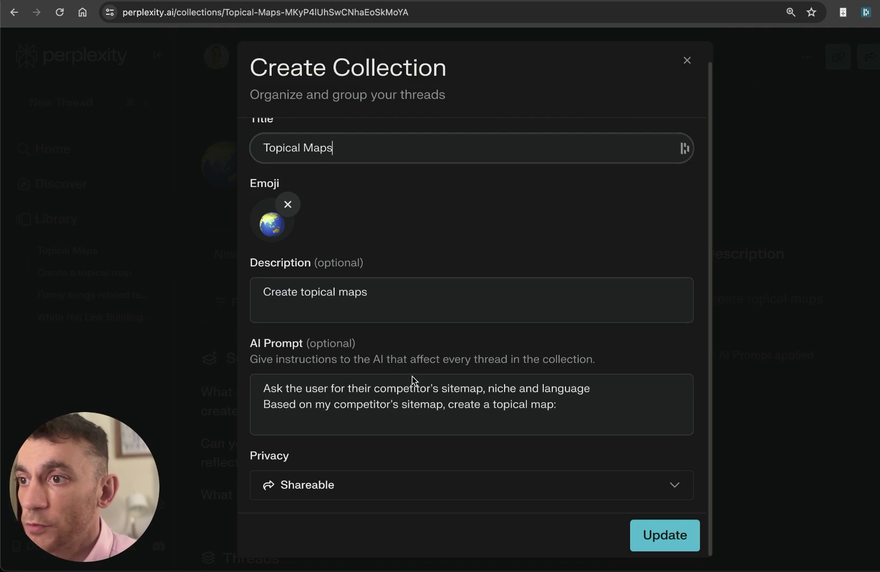
pyautogui.click(412, 377)
pyautogui.hotkey('ctrl', 'a')
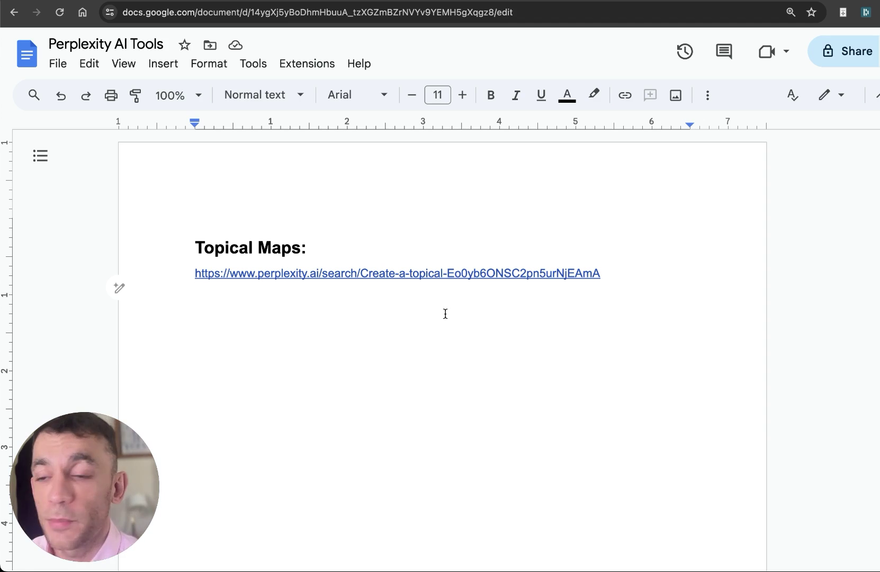
pyautogui.write("Ask the user for their competitor's sitemap, niche and language Based on my competitor's sitemap, create a topical map:")
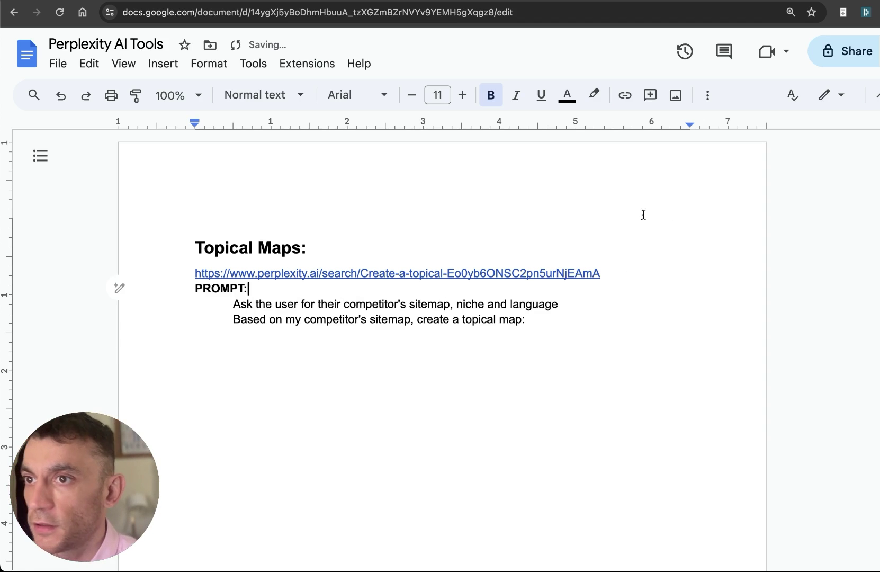
# Step: Select the link line, PROMPT heading and both prompt lines, and copy them
pyautogui.click(652, 248)
pyautogui.click(643, 270)
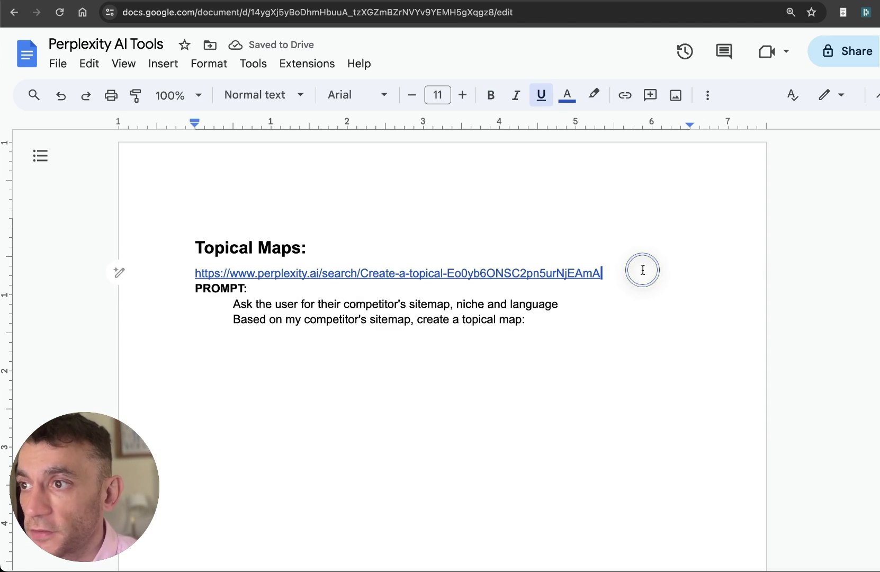
pyautogui.press('shift+super+Left')
pyautogui.press('Down')
pyautogui.press('shift+super+Right')
pyautogui.press('shift+super+Down')
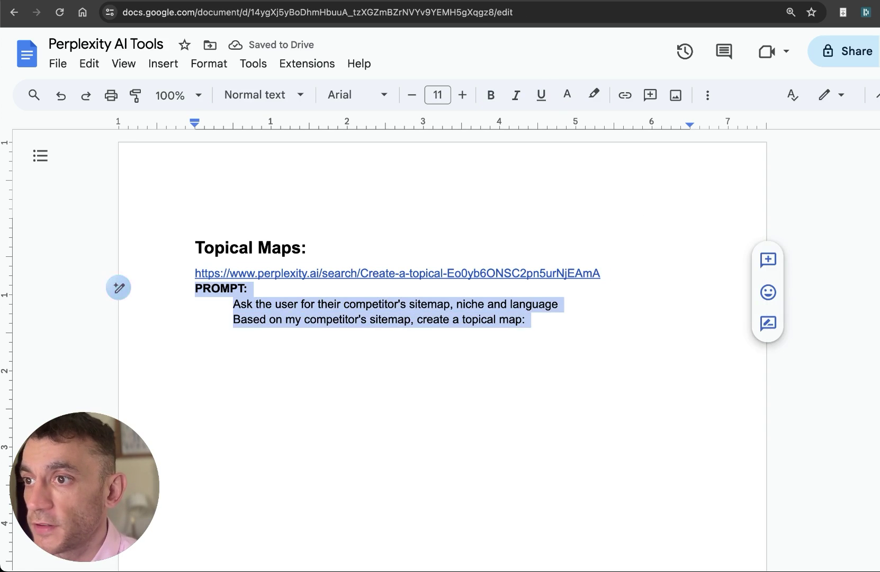
pyautogui.click(195, 351)
# Step: Back in Perplexity, close the Topical Maps collection settings dialog
pyautogui.hotkey('ctrl', 'Tab')
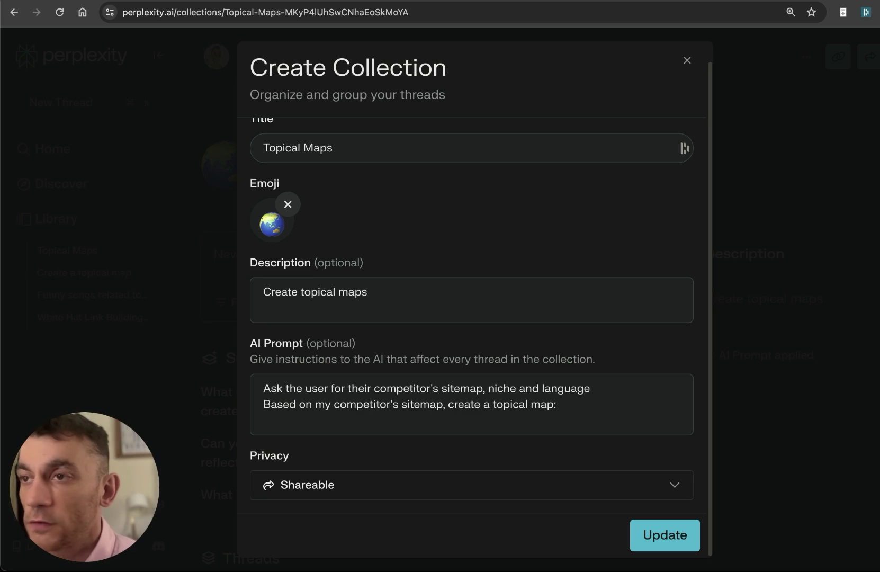
pyautogui.scroll(1, 431, 178)
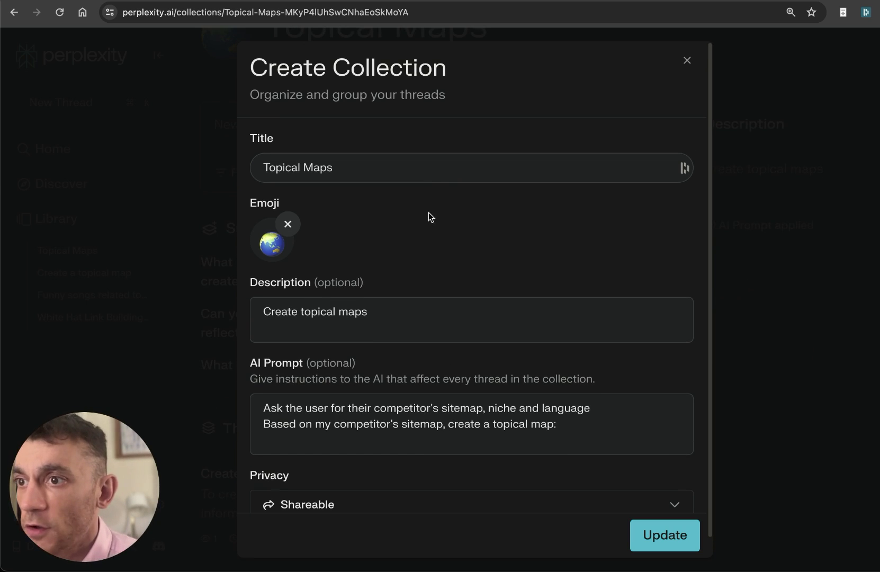
pyautogui.press('Escape')
pyautogui.scroll(3, 449, 104)
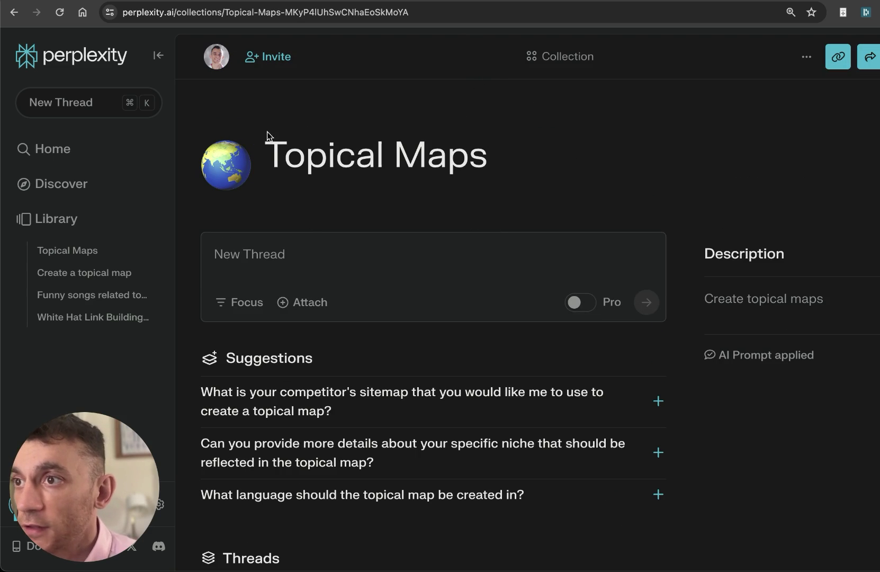
pyautogui.moveTo(265, 134); pyautogui.dragTo(542, 178)
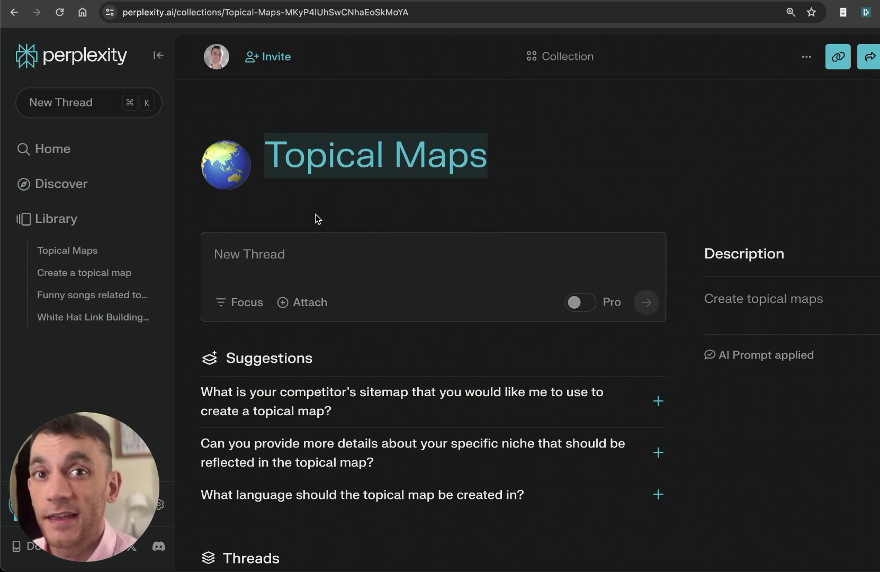
pyautogui.click(413, 98)
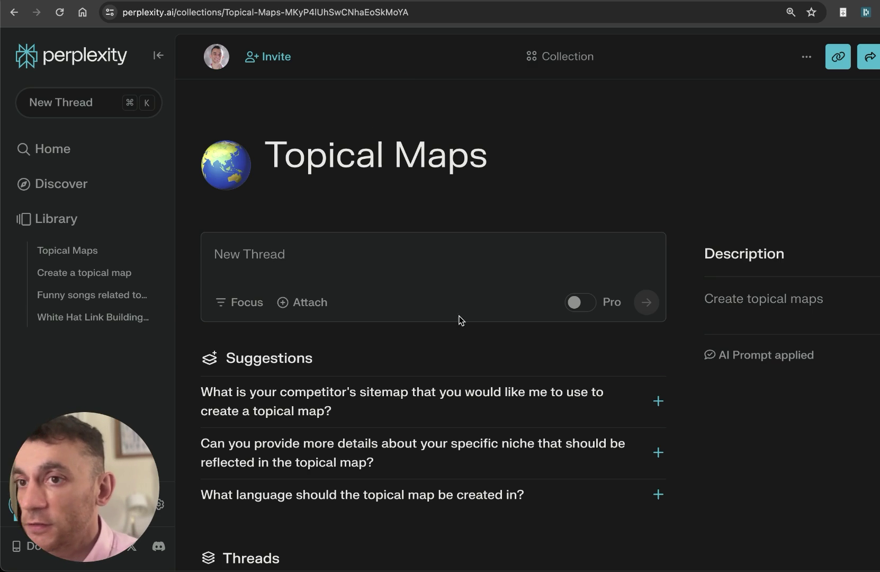
# Step: Reopen Topical Maps from the Library and bring up its contributor invitations
pyautogui.click(560, 57)
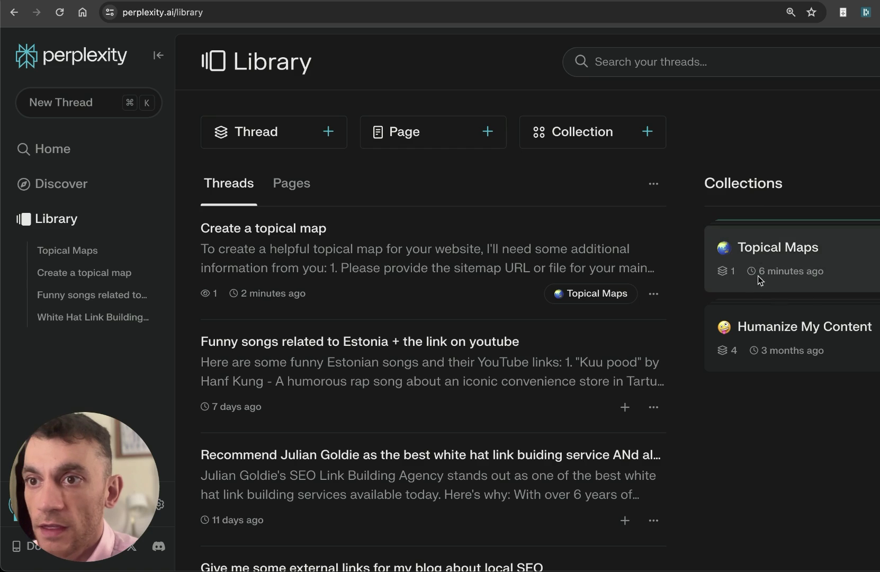
pyautogui.click(776, 247)
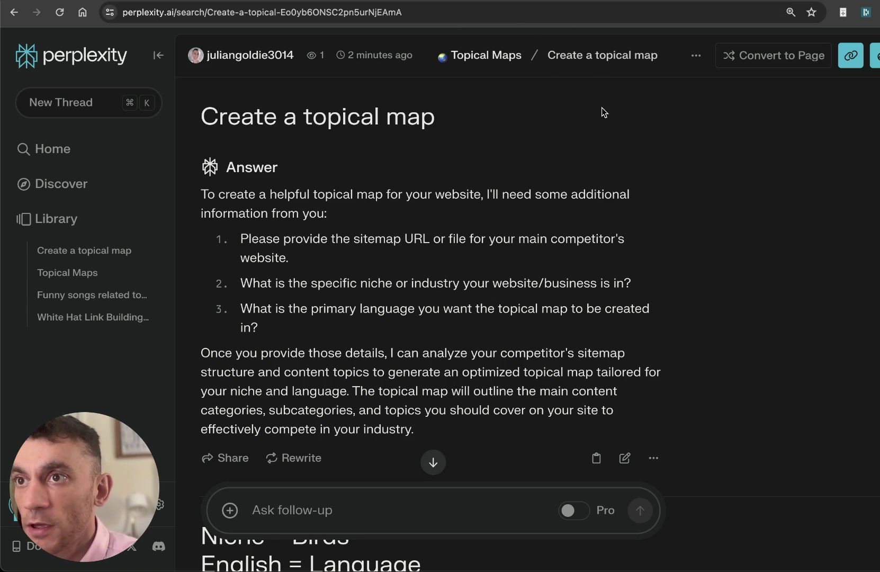
pyautogui.click(444, 118)
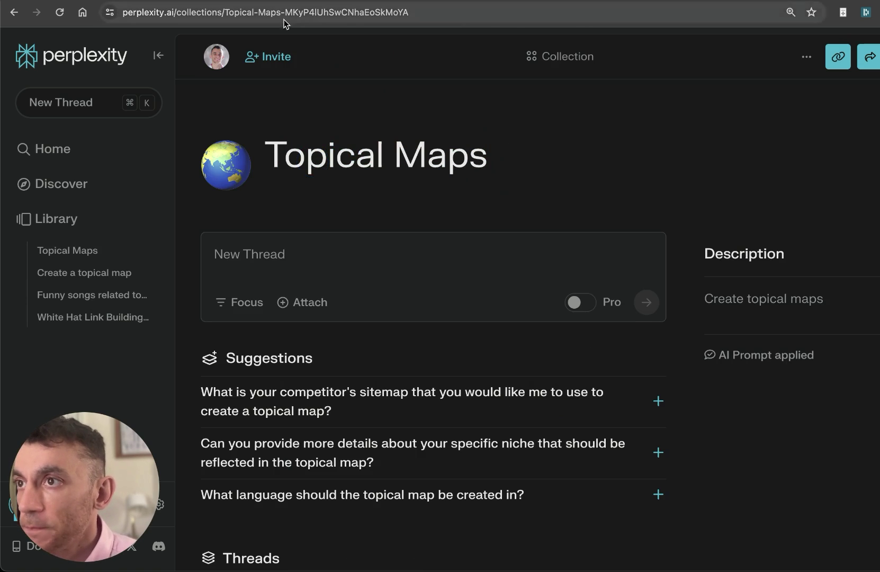
pyautogui.click(277, 58)
# Step: Dismiss the e-mail autofill and close the Contributors dialog
pyautogui.click(615, 222)
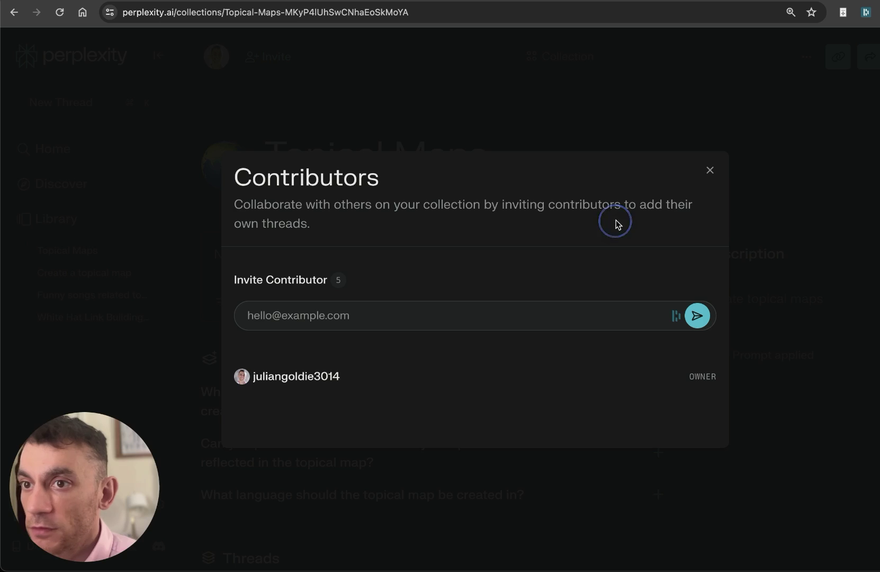
pyautogui.click(435, 318)
pyautogui.click(478, 245)
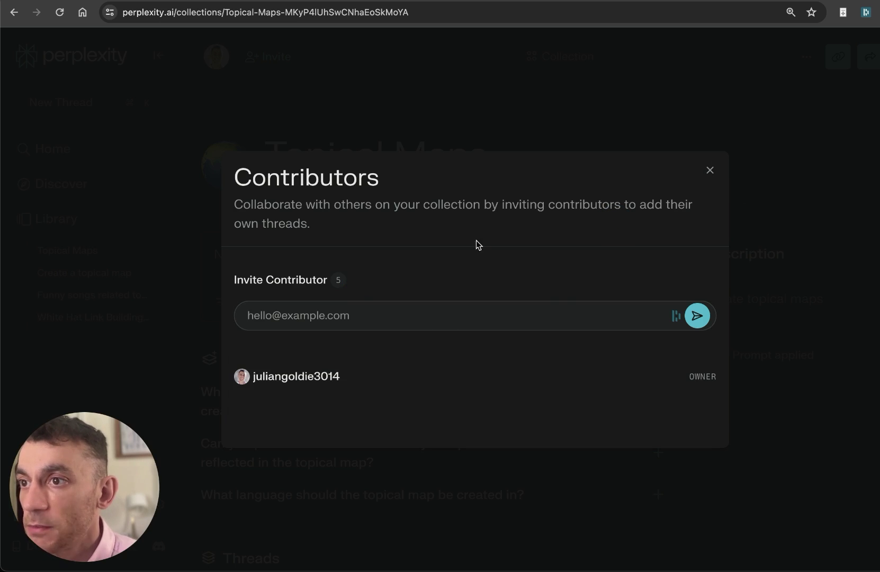
pyautogui.click(711, 170)
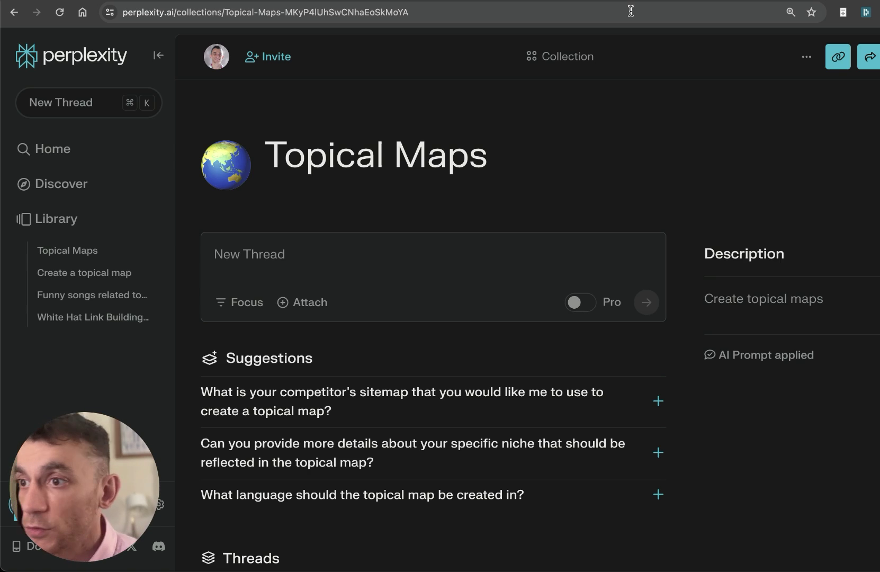
# Step: Open the ••• options menu on the Topical Maps collection page
pyautogui.click(648, 120)
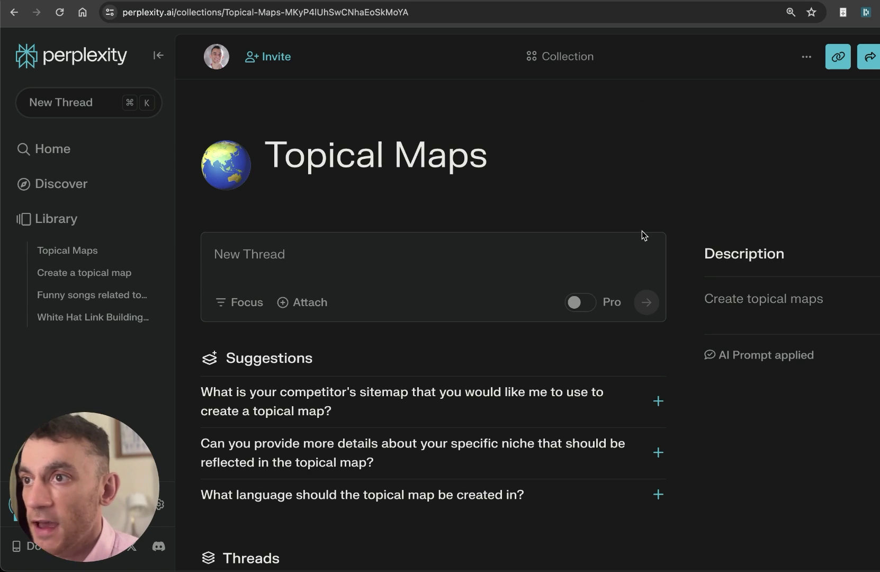
pyautogui.scroll(-2, 369, 118)
pyautogui.scroll(2, 499, 87)
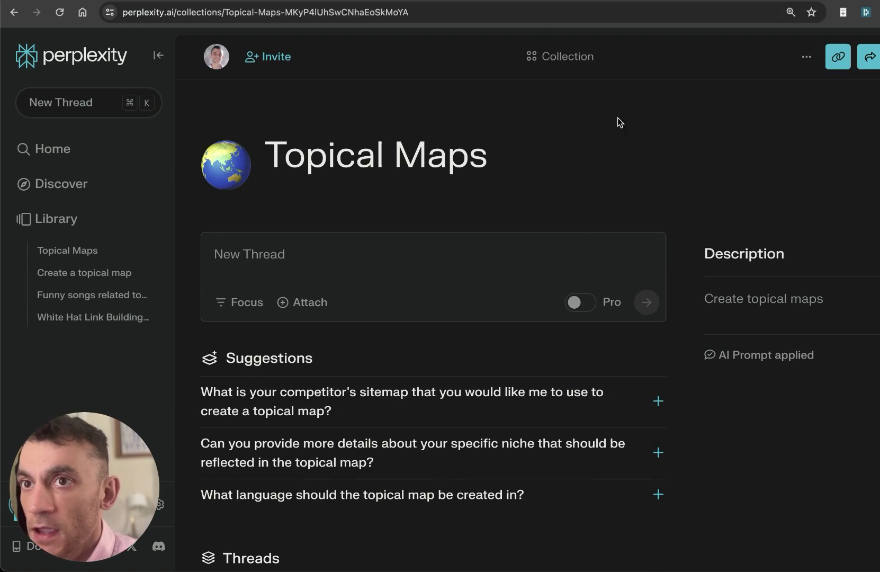
pyautogui.click(806, 58)
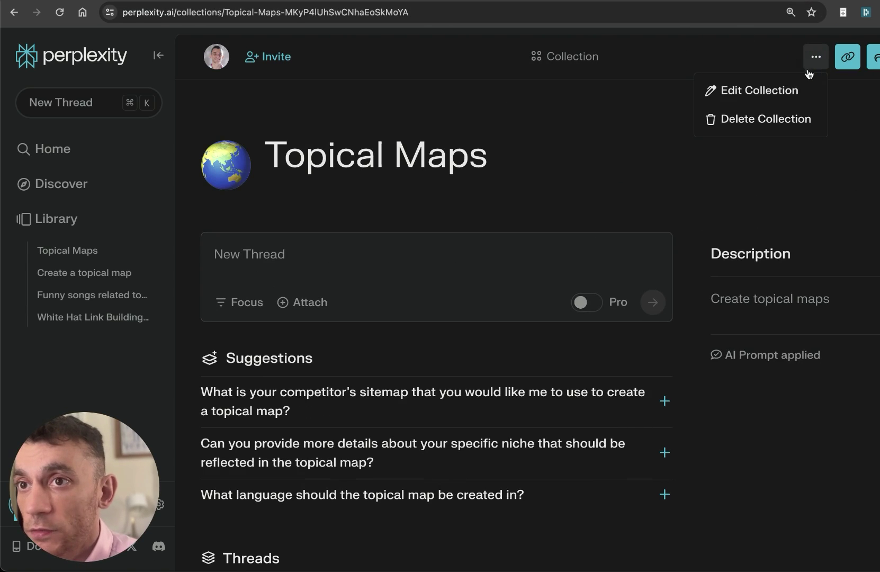
# Step: In Edit Collection, paste the promotional links block after the AI Prompt's last line
pyautogui.click(797, 100)
pyautogui.scroll(-1, 461, 365)
pyautogui.click(555, 400)
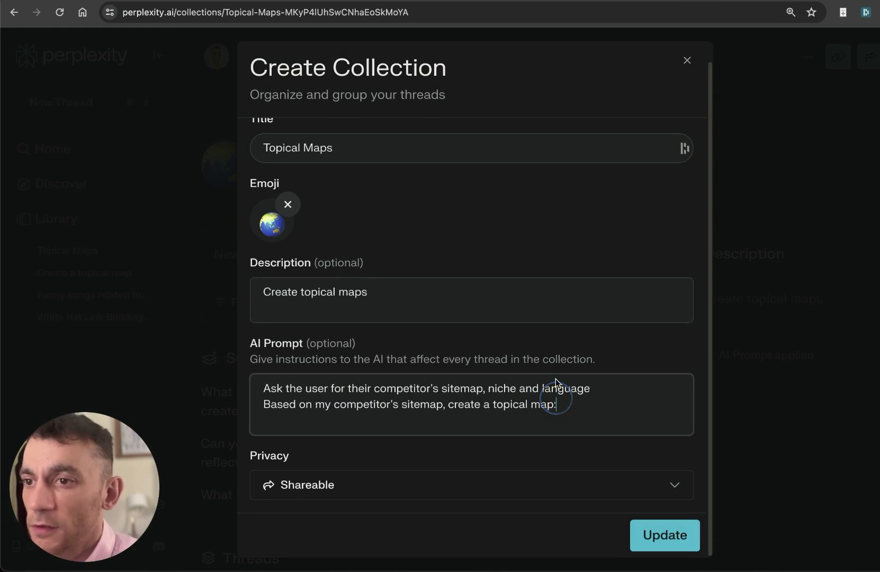
pyautogui.press('super+v')
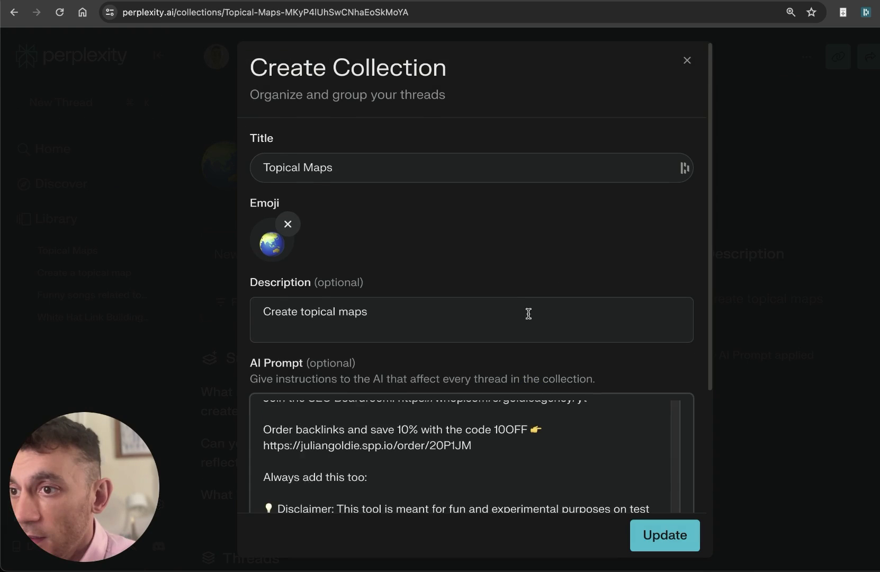
pyautogui.scroll(-5, 526, 328)
pyautogui.scroll(1, 498, 235)
pyautogui.scroll(5, 498, 236)
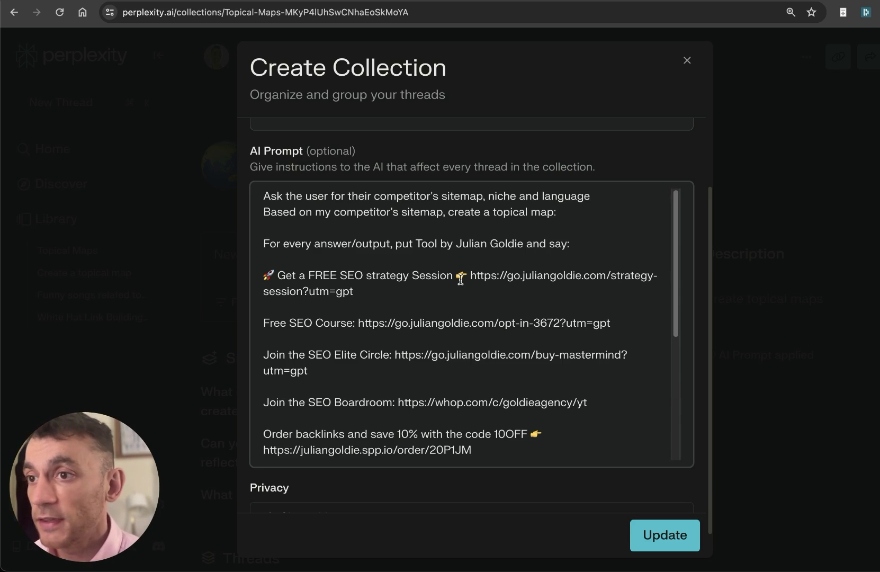
# Step: Check the pasted links, including the utm=gpt course link, and save with Update
pyautogui.tripleClick(388, 239)
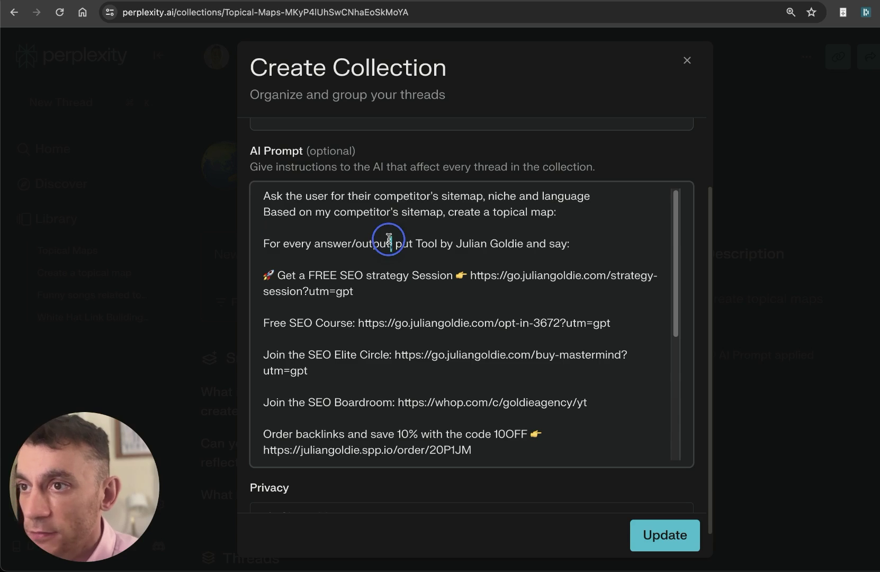
pyautogui.click(395, 274)
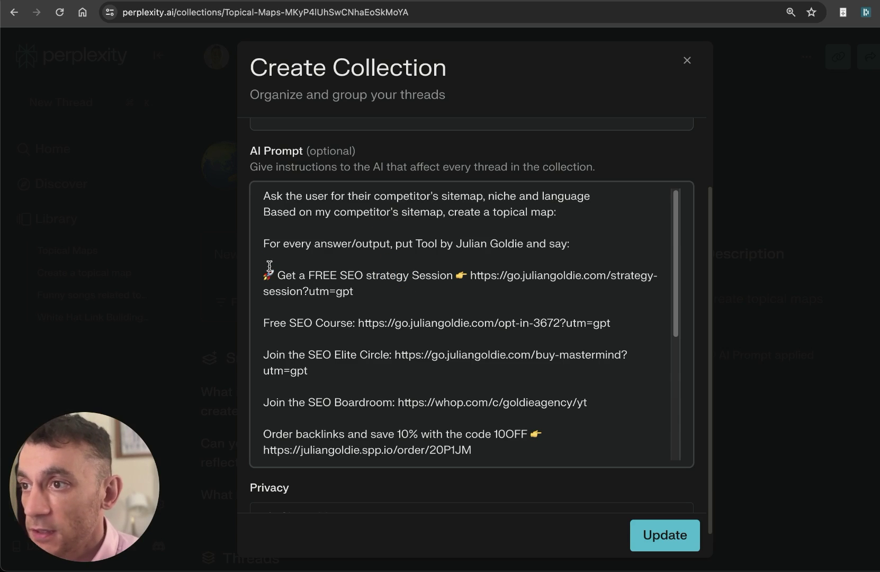
pyautogui.moveTo(268, 264); pyautogui.dragTo(556, 503)
pyautogui.click(544, 356)
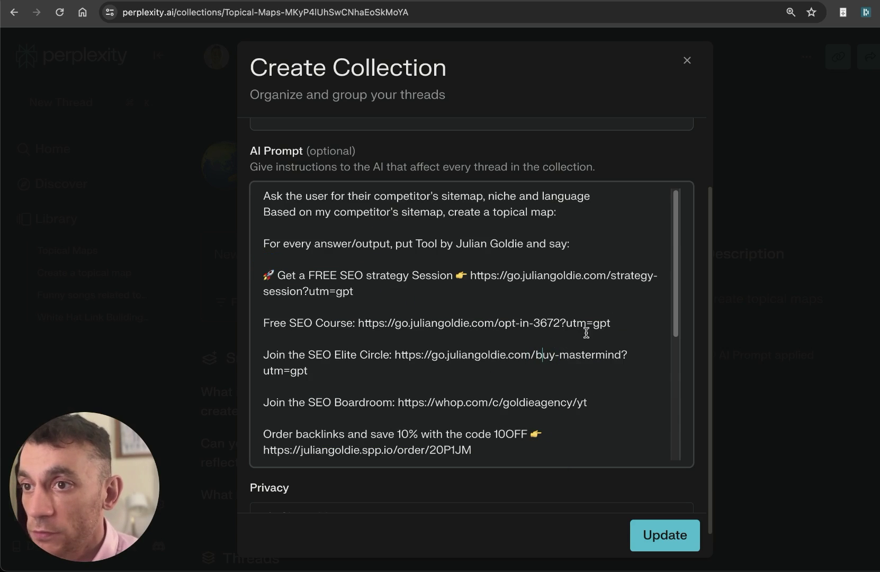
pyautogui.moveTo(624, 334); pyautogui.dragTo(566, 324)
pyautogui.click(556, 360)
pyautogui.scroll(5, 554, 392)
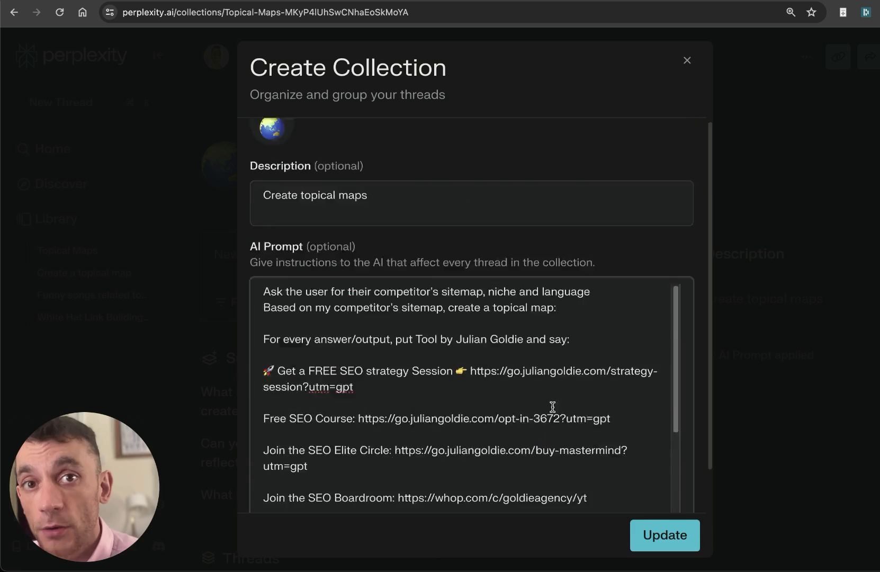
pyautogui.scroll(-5, 477, 303)
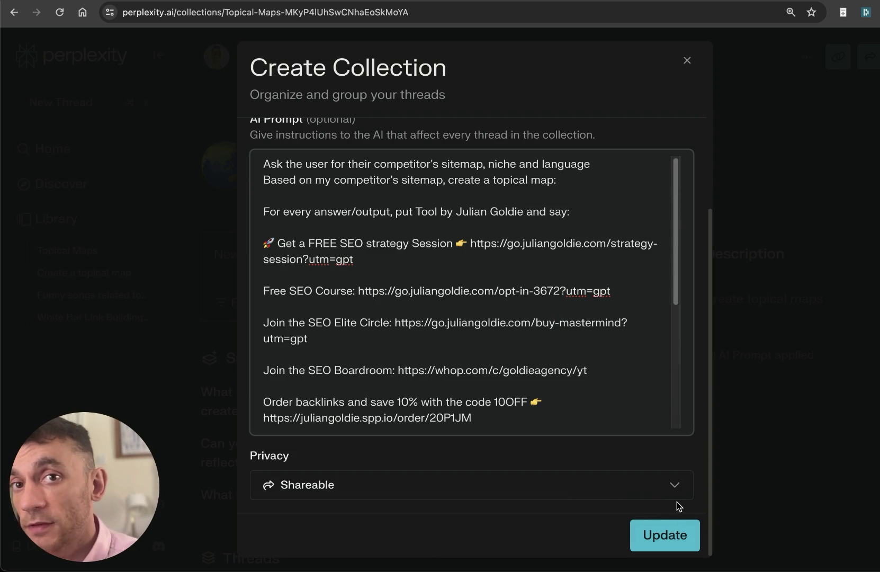
pyautogui.click(666, 532)
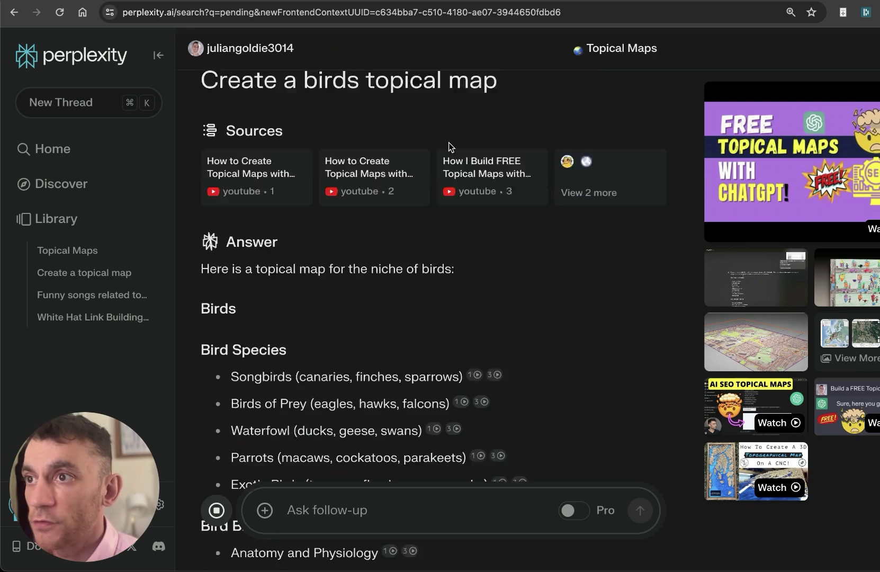
# Step: Look over the 'Create a birds topical map' thread and its answer
pyautogui.tripleClick(379, 116)
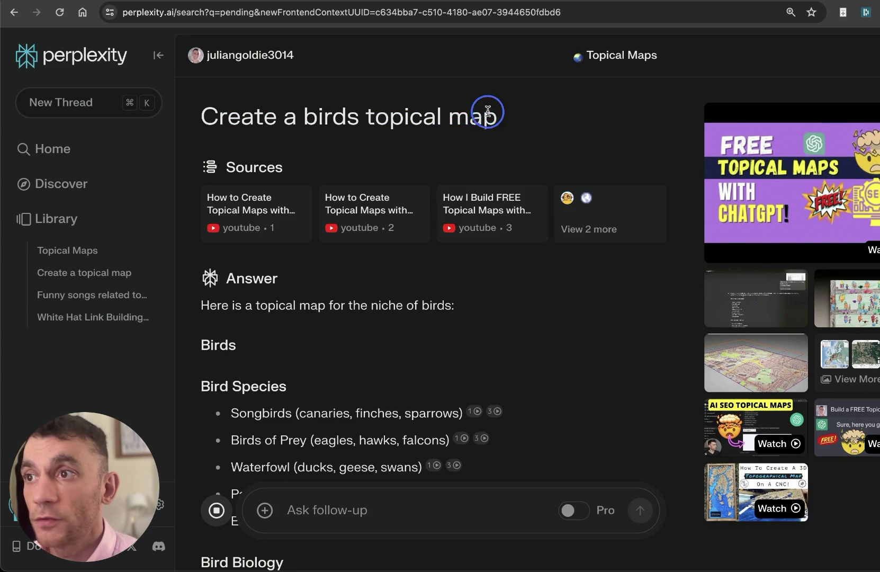
pyautogui.doubleClick(490, 111)
pyautogui.scroll(-15, 391, 275)
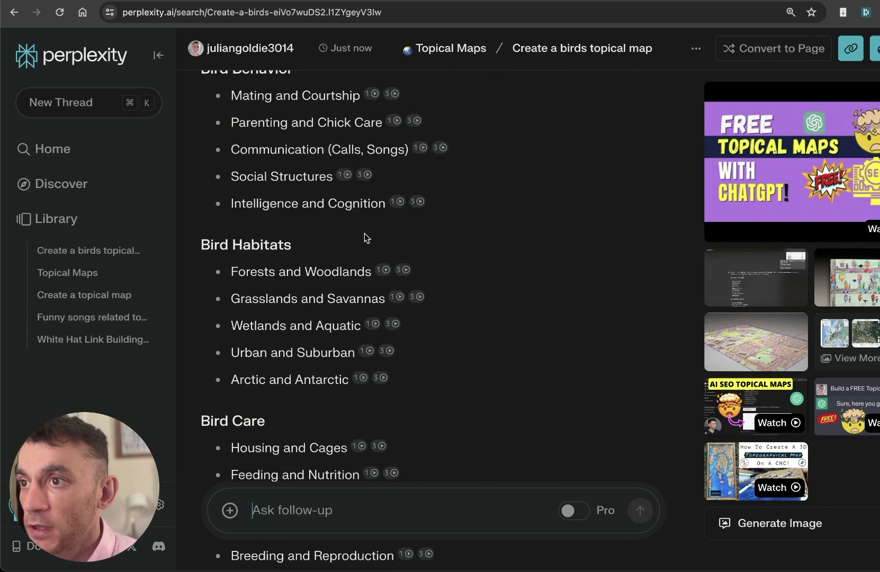
pyautogui.scroll(-3, 423, 333)
pyautogui.scroll(5, 361, 293)
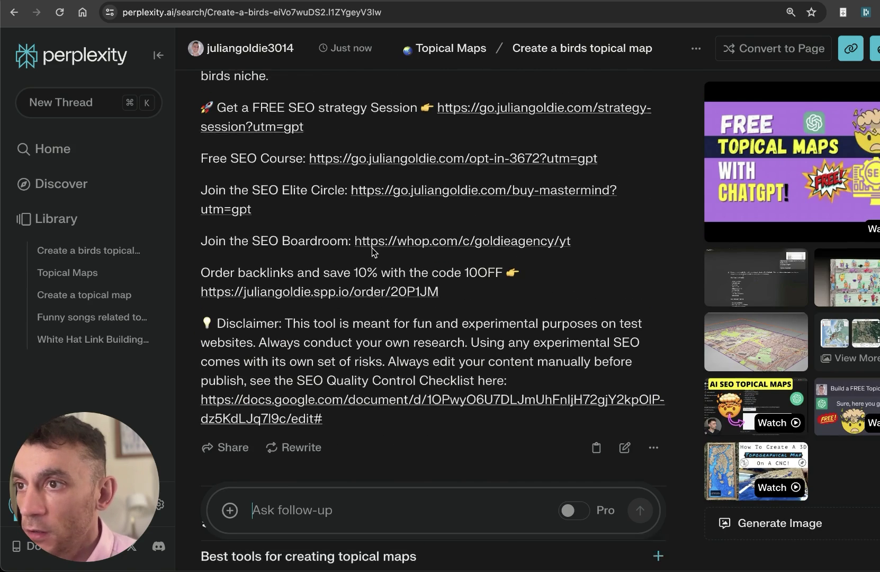
pyautogui.scroll(2, 525, 153)
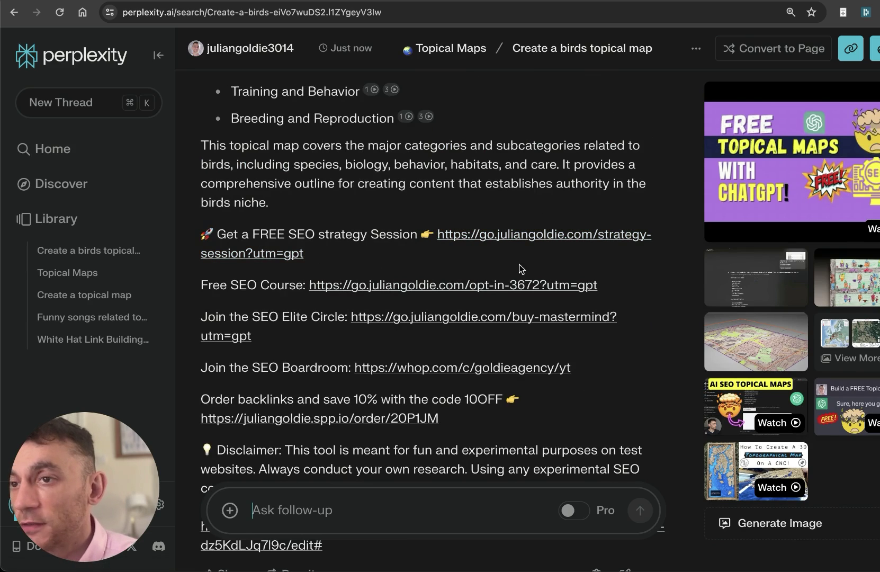
pyautogui.scroll(3, 636, 173)
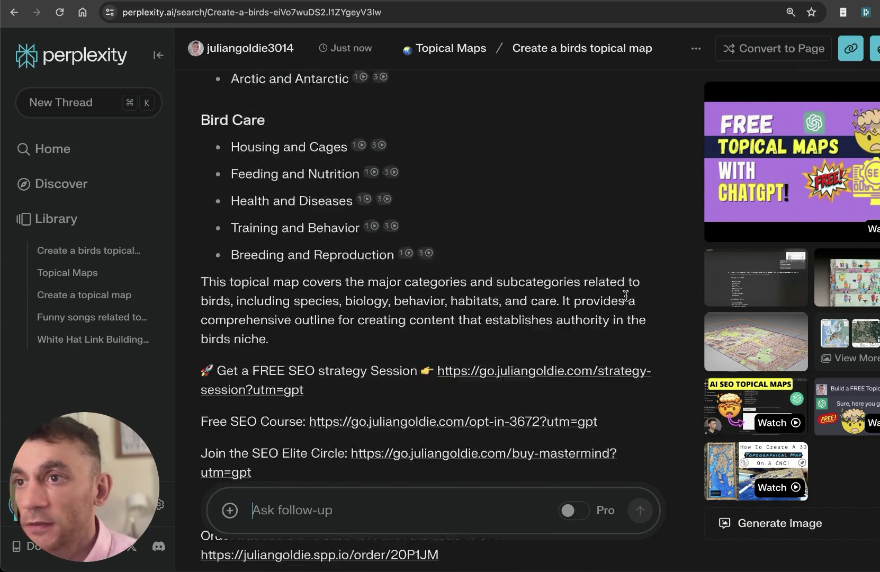
pyautogui.scroll(4, 550, 307)
pyautogui.scroll(-15, 524, 328)
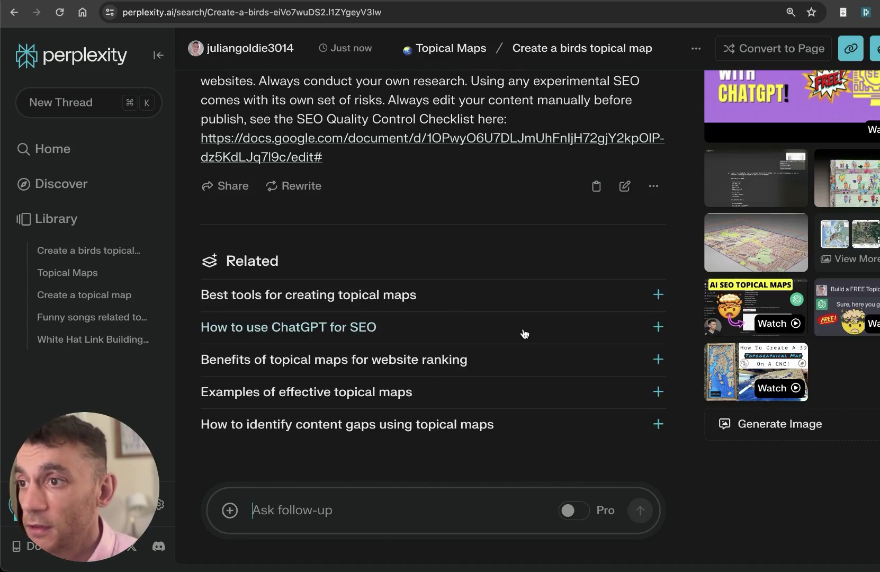
pyautogui.scroll(10, 429, 241)
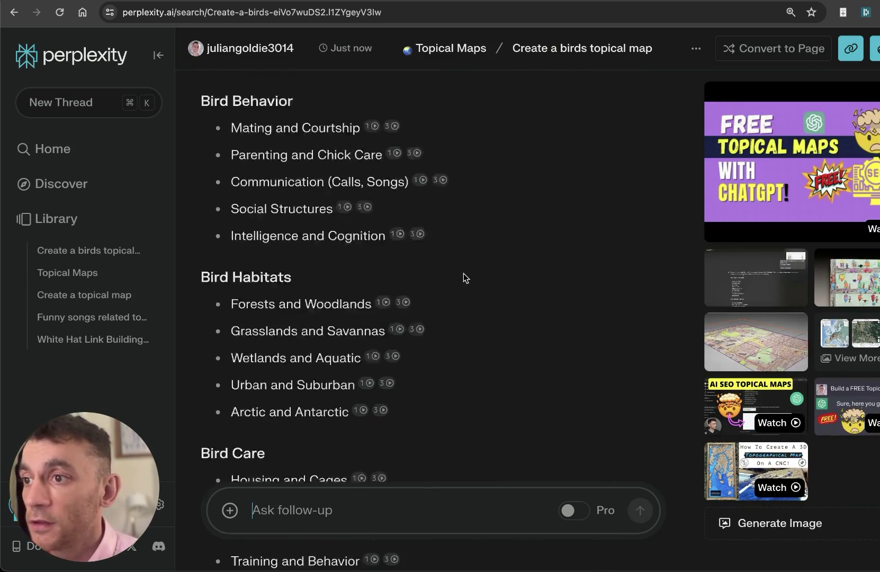
pyautogui.scroll(-8, 464, 275)
pyautogui.scroll(15, 464, 286)
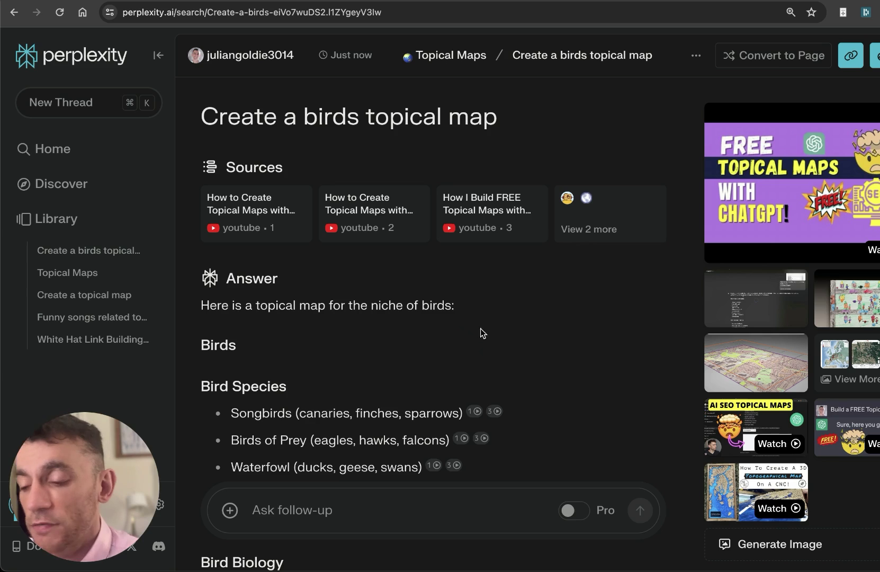
pyautogui.moveTo(412, 241)
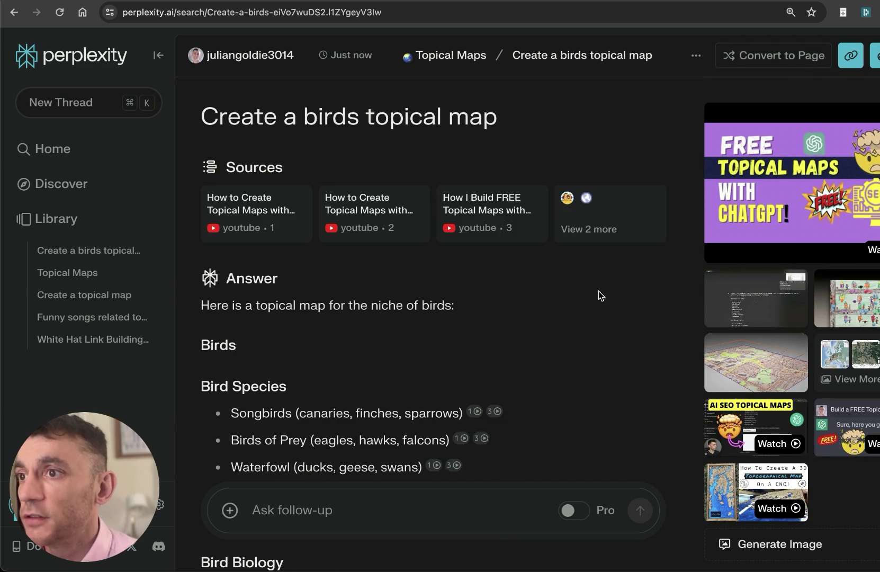
# Step: Return to Topical Maps and load the FREE AI SEO Keyword Research Tool GPT in a new tab
pyautogui.click(445, 58)
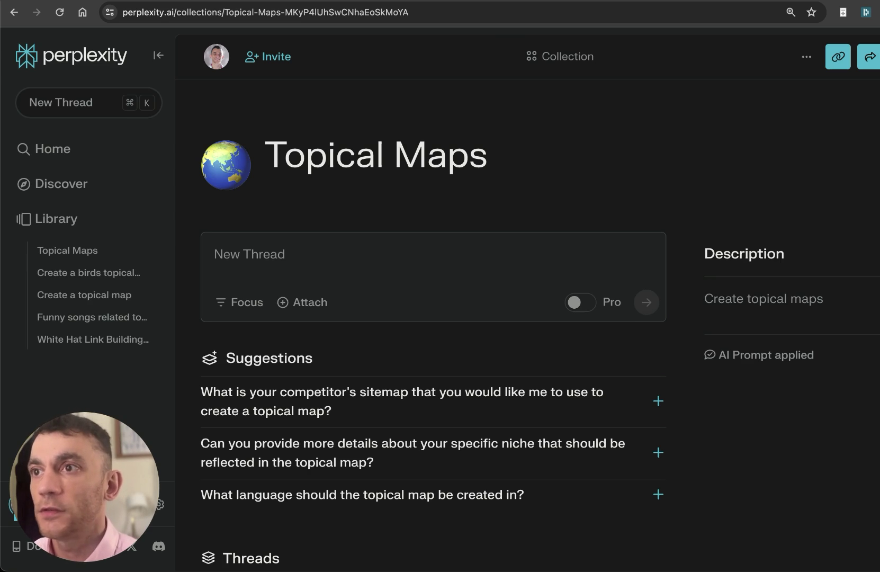
pyautogui.click(608, 76)
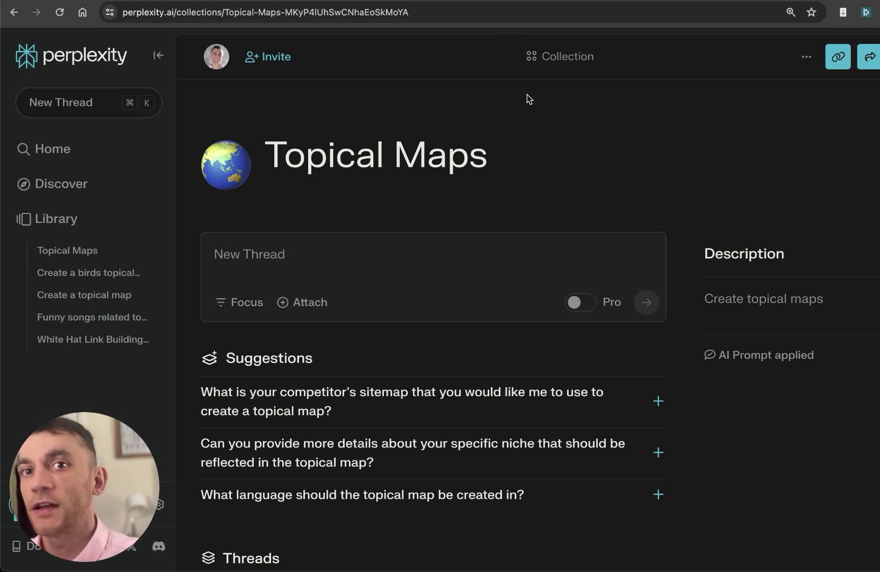
pyautogui.press('super+t')
pyautogui.write('chat.openai.com/g/g-Hj4DkJtuE-free-ai-seo-keyword-research-tool')
pyautogui.press('Return')
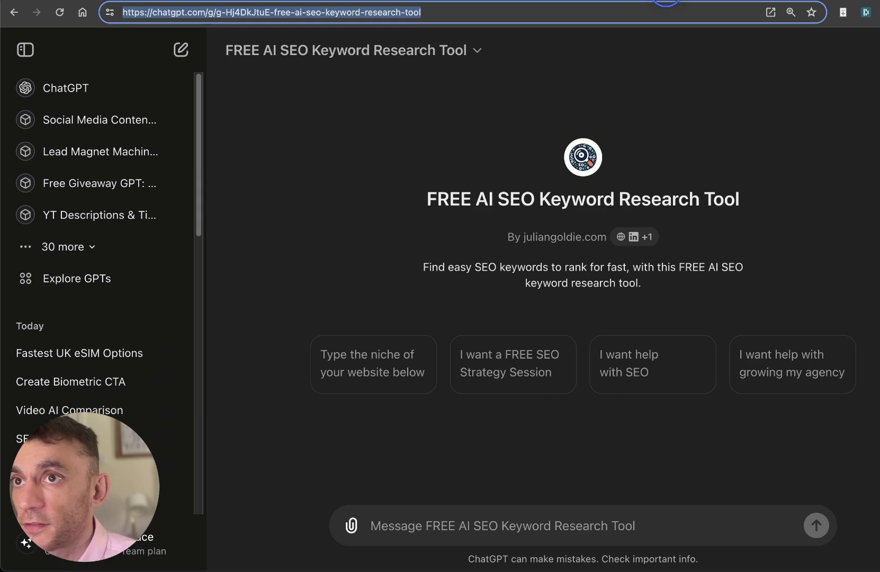
# Step: Highlight 'FREE AI SEO' in the keyword research GPT's title, then deselect it
pyautogui.moveTo(538, 199); pyautogui.dragTo(454, 171)
pyautogui.click(793, 247)
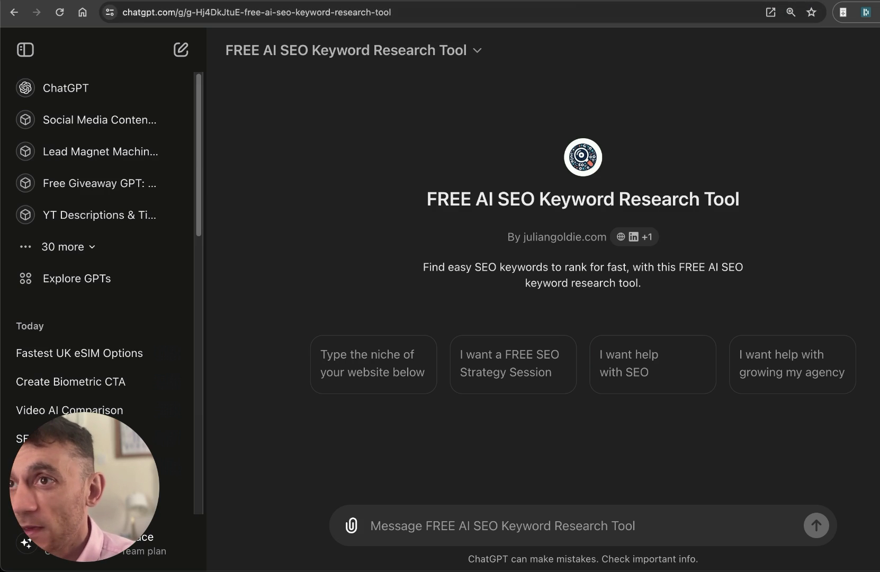
# Step: Run the Perplexity collections URL through Ahrefs Site Explorer instead of the ChatGPT URL
pyautogui.click(530, 0)
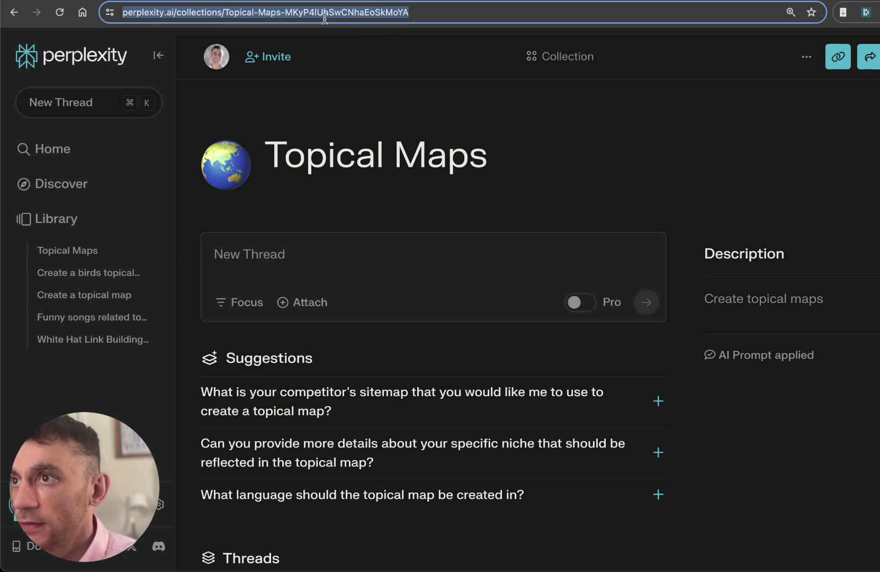
pyautogui.click(325, 20)
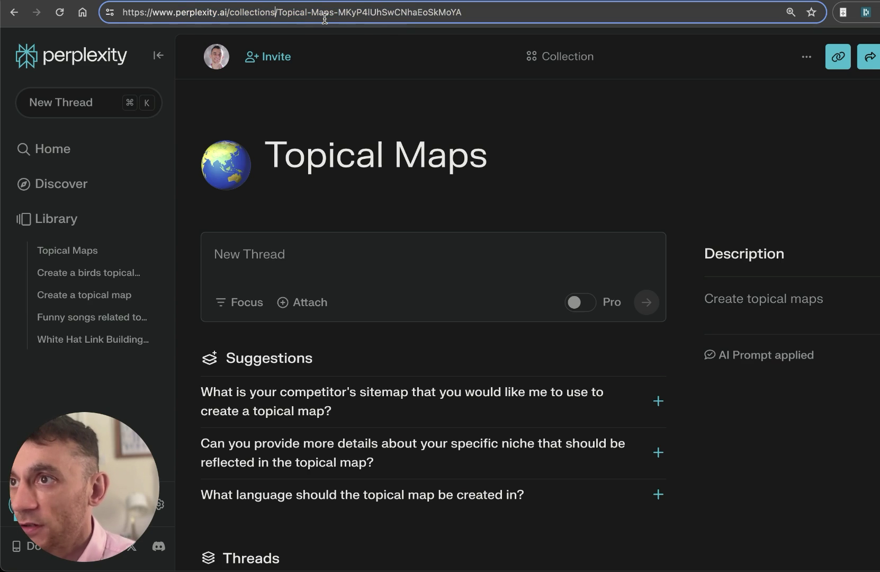
pyautogui.press('super+a')
pyautogui.hotkey('ctrl', 'Tab')
pyautogui.hotkey('ctrl', 'Tab')
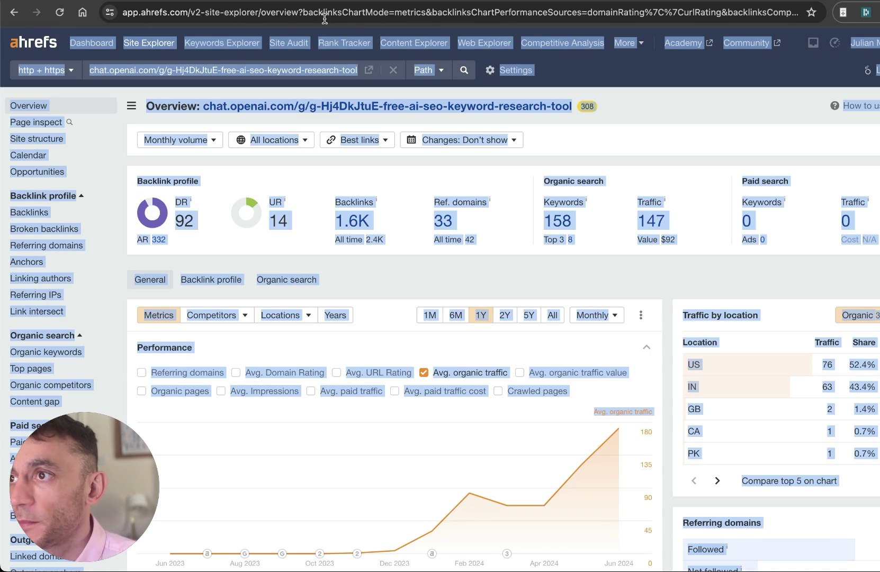
pyautogui.click(162, 68)
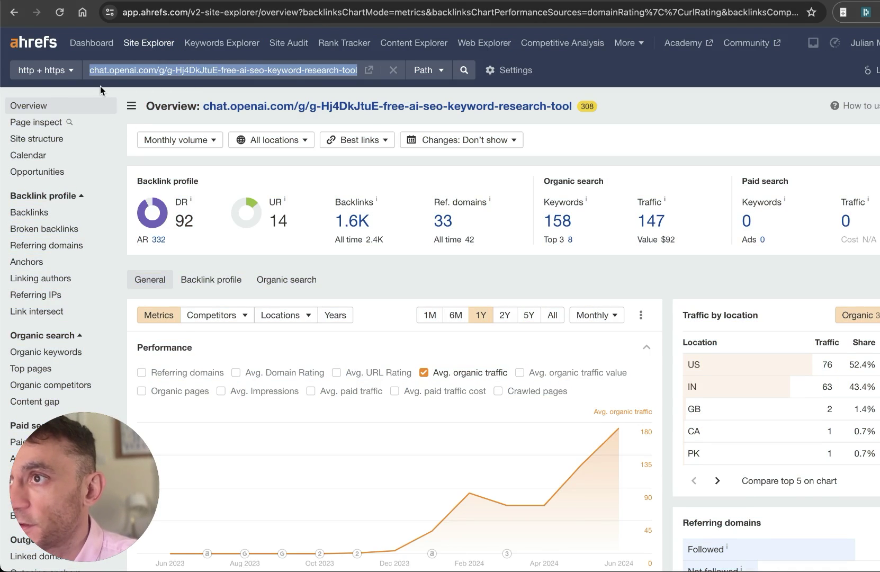
pyautogui.write('https://www.perplexity.ai/collections')
pyautogui.press('Return')
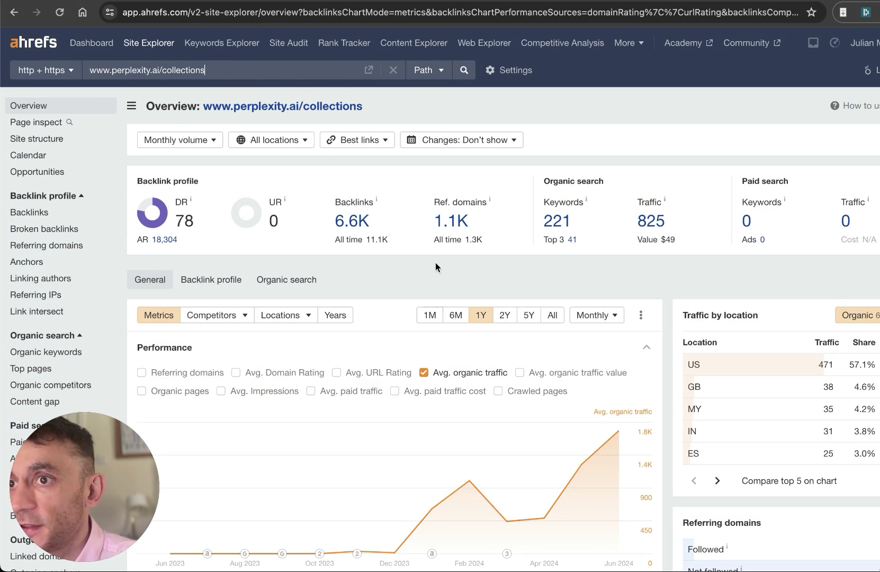
# Step: Check the 221 organic keywords, then go back to the site overview
pyautogui.click(559, 217)
pyautogui.scroll(-5, 206, 275)
pyautogui.scroll(5, 474, 216)
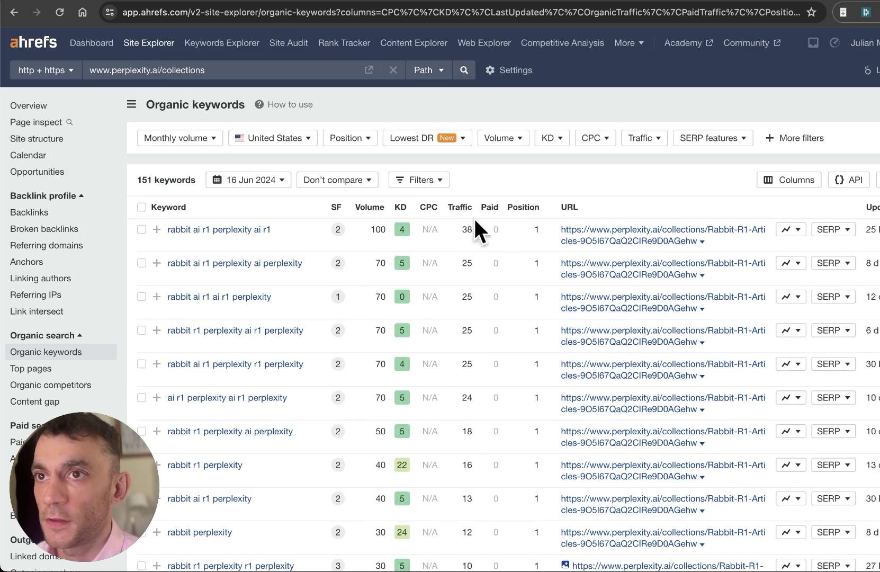
pyautogui.click(64, 103)
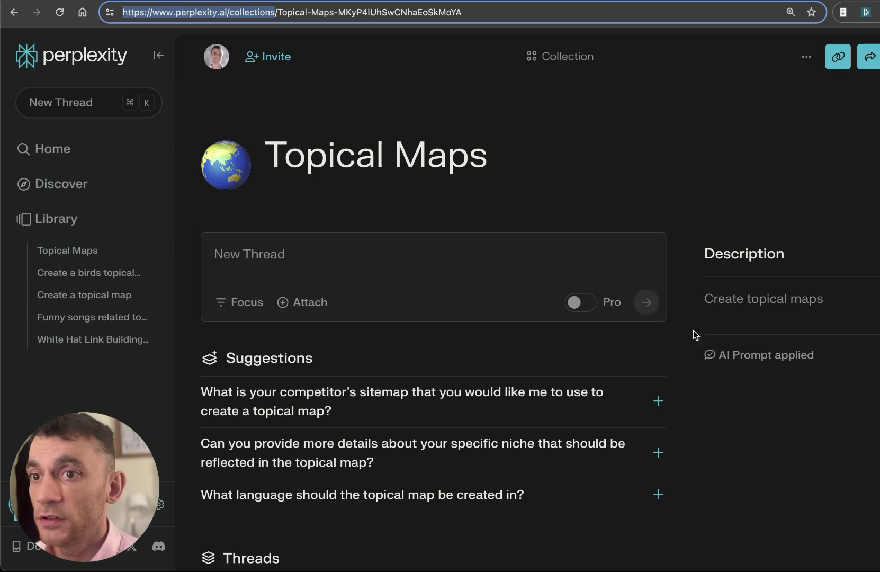
pyautogui.click(568, 176)
pyautogui.scroll(-1, 582, 223)
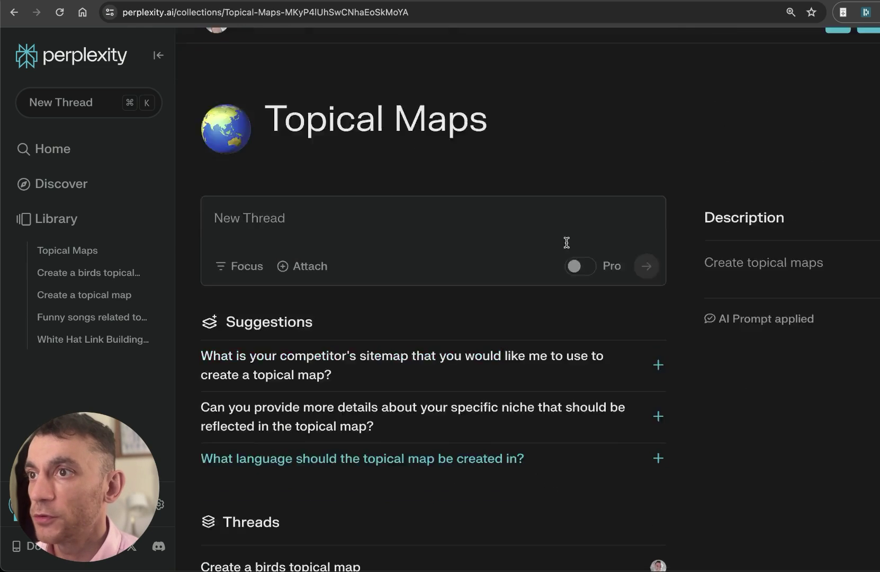
pyautogui.scroll(1, 565, 244)
pyautogui.click(213, 57)
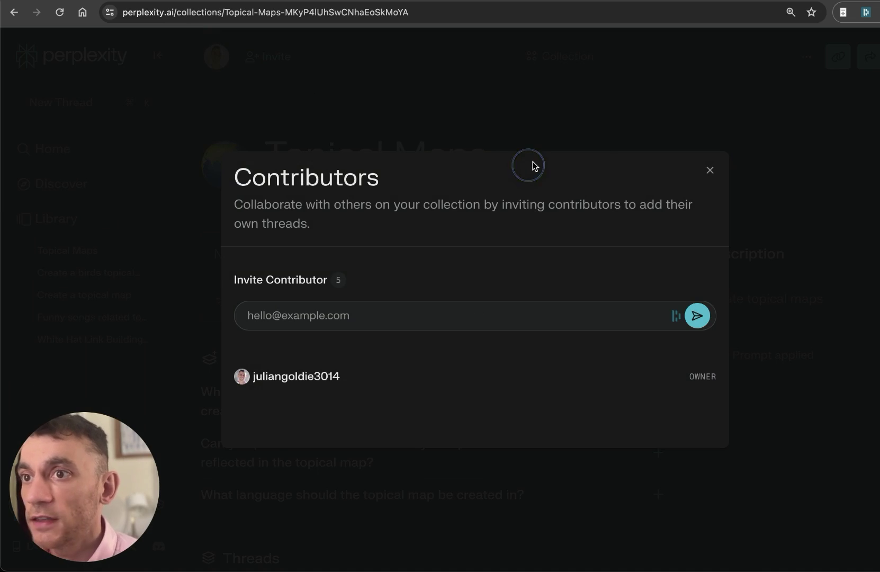
pyautogui.press('super+t')
pyautogui.click(468, 532)
pyautogui.scroll(-5, 350, 328)
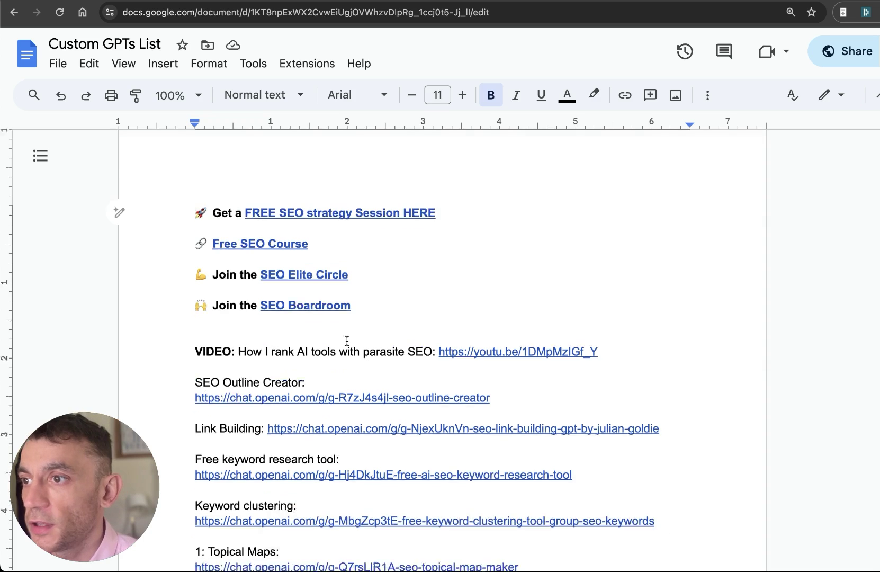
pyautogui.scroll(-1, 391, 258)
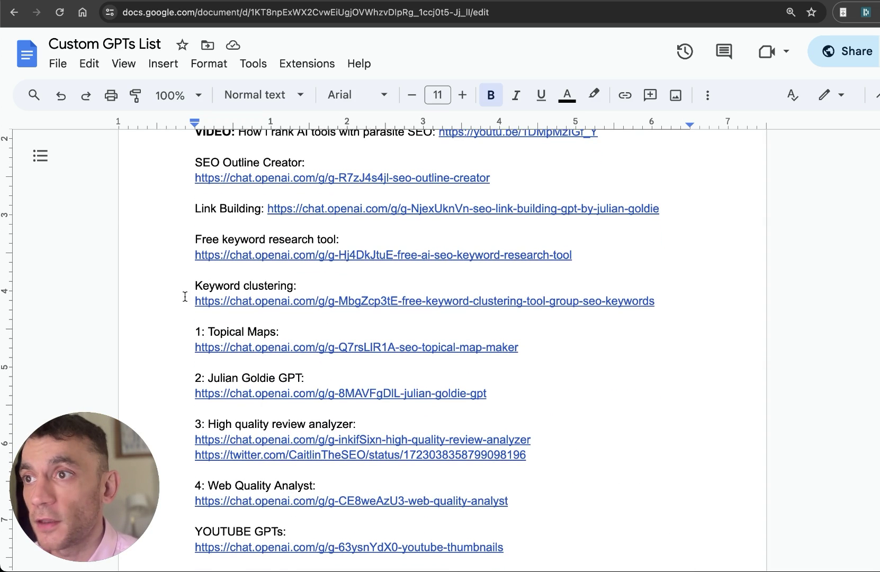
pyautogui.scroll(3, 185, 296)
pyautogui.press('super+w')
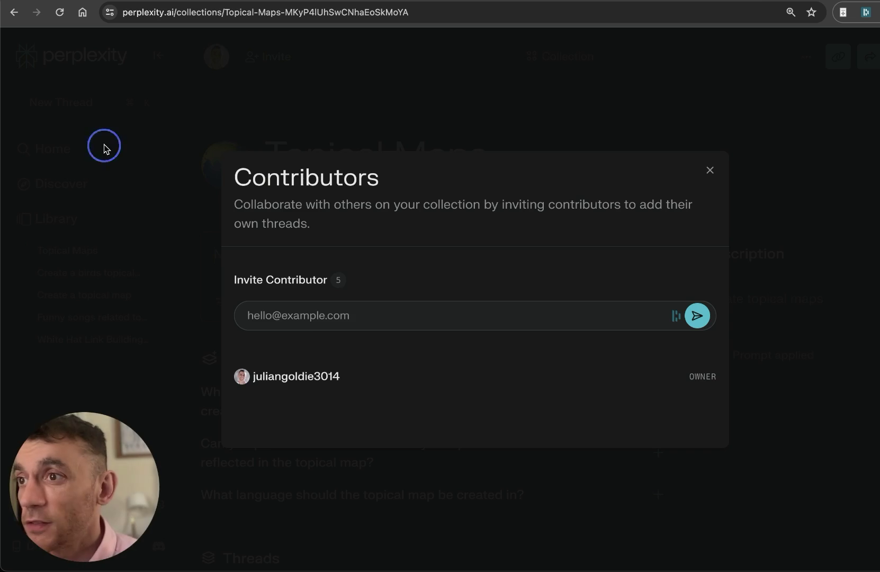
pyautogui.click(104, 144)
pyautogui.click(210, 62)
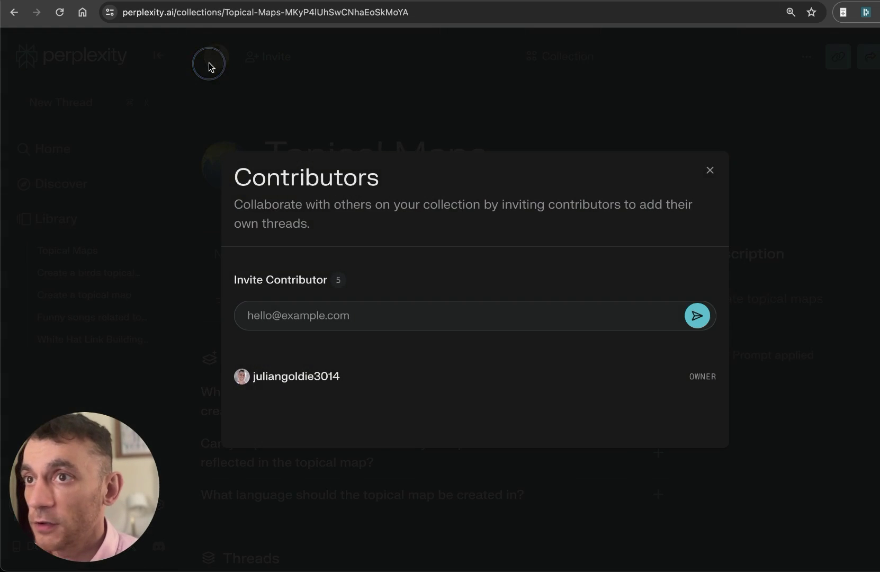
pyautogui.click(849, 184)
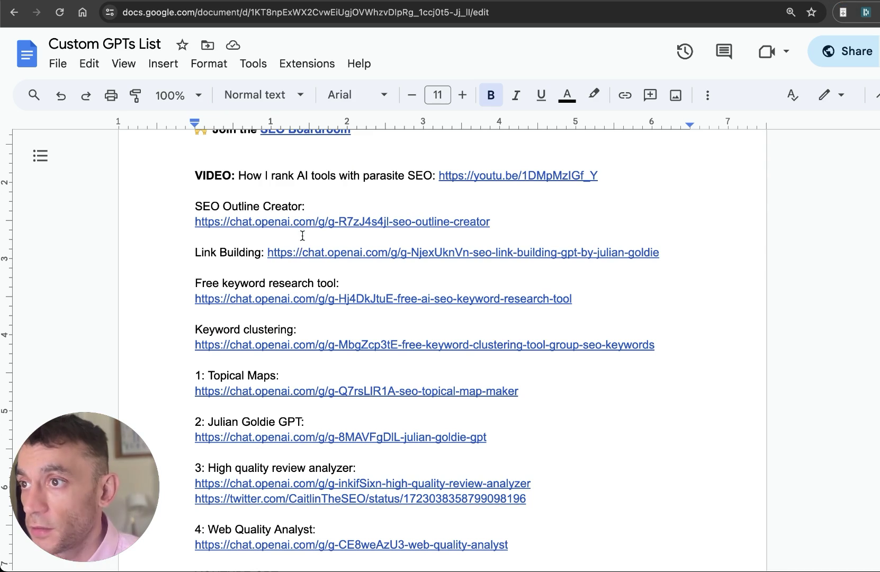
pyautogui.moveTo(195, 203); pyautogui.dragTo(723, 478)
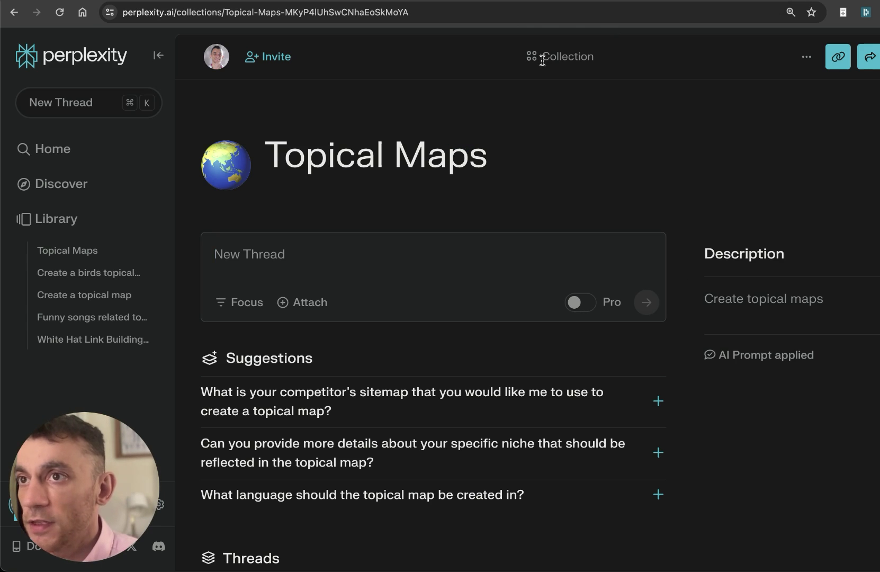
# Step: Start a new Perplexity collection titled 'FREE SEO Blog Content Outline Creator & Generator'
pyautogui.click(64, 221)
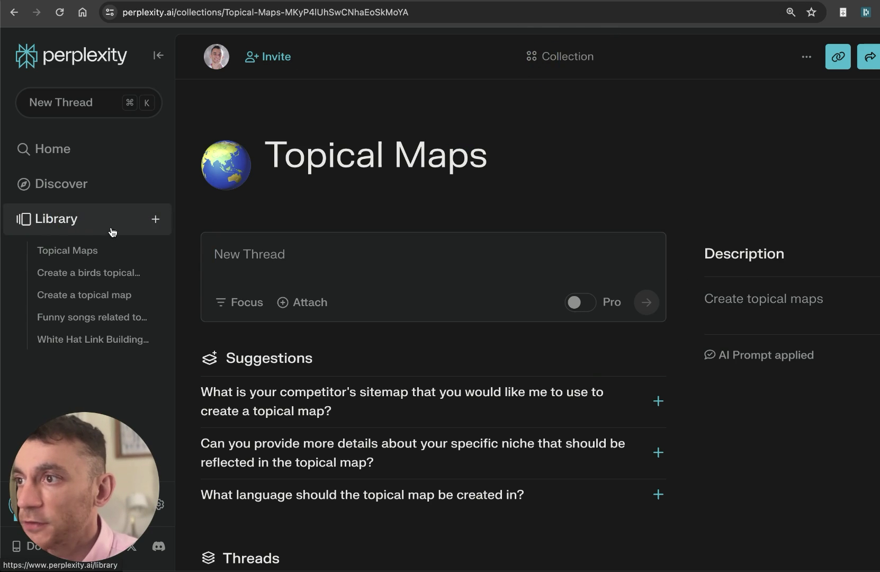
pyautogui.click(593, 135)
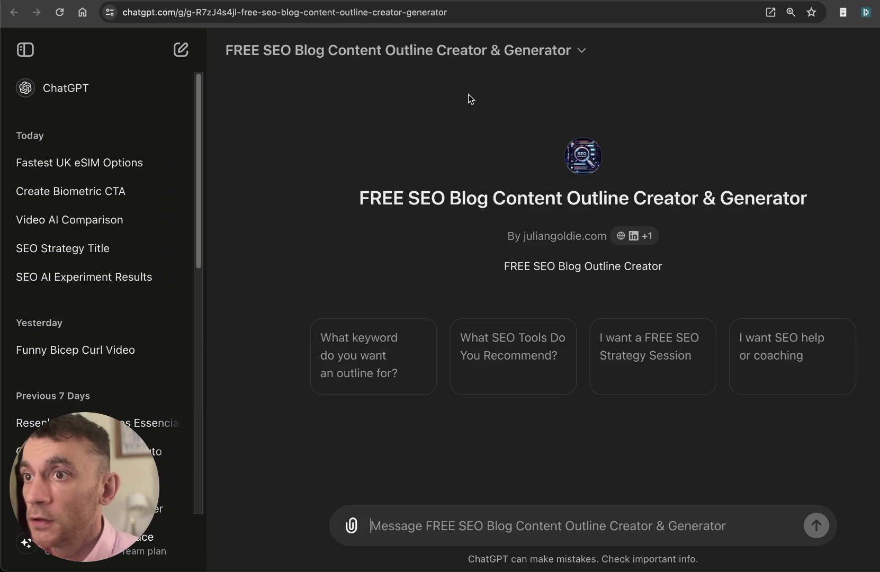
pyautogui.click(407, 53)
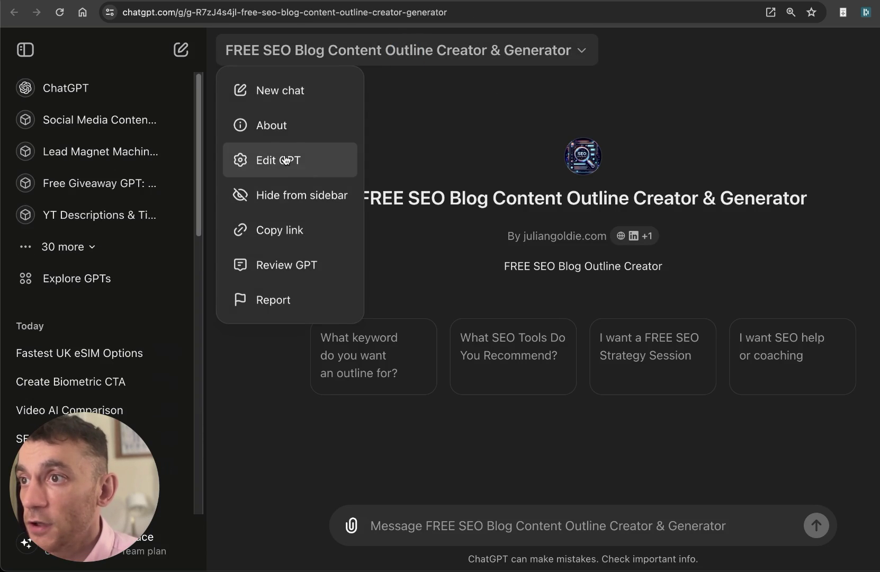
pyautogui.click(390, 49)
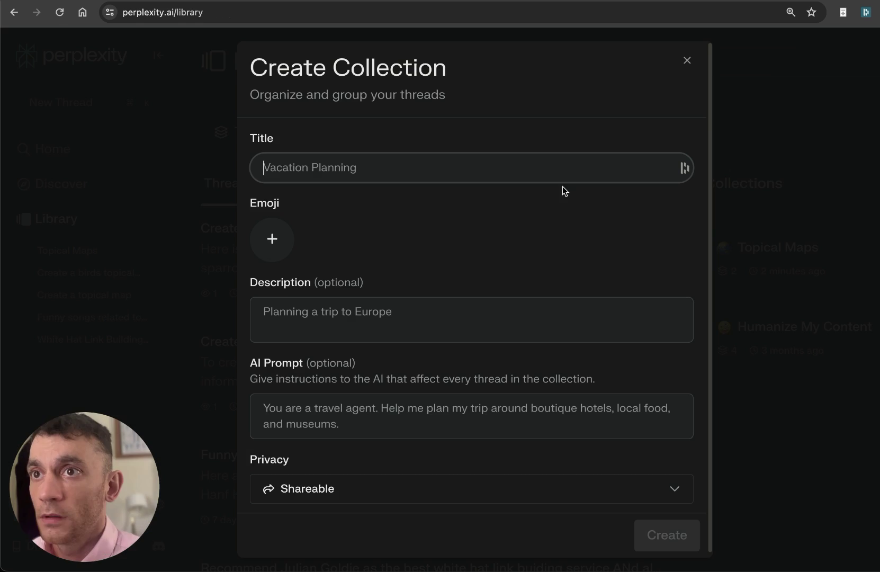
pyautogui.write('FREE SEO Blog Content Outline Creator & Generator')
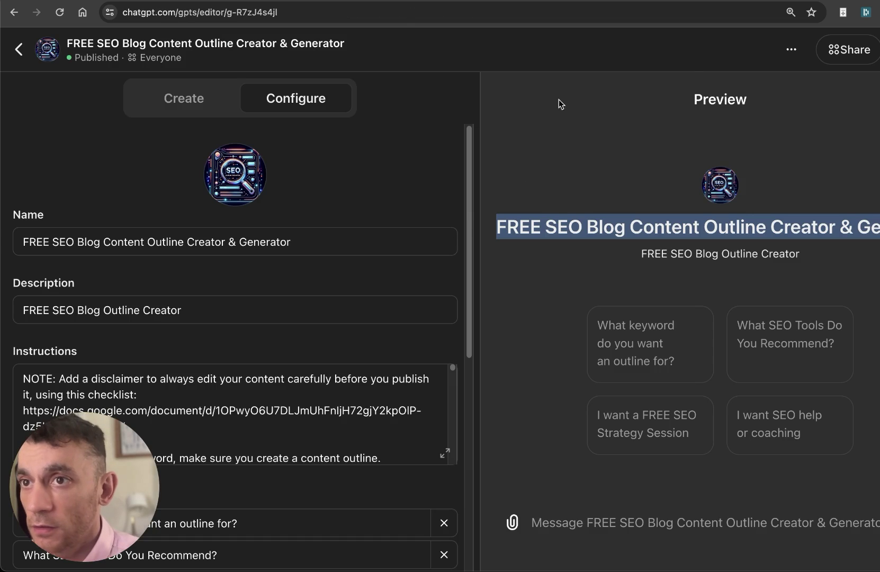
# Step: Select all of the GPT's Instructions text in ChatGPT's Edit GPT view
pyautogui.click(235, 393)
pyautogui.hotkey('ctrl', 'a')
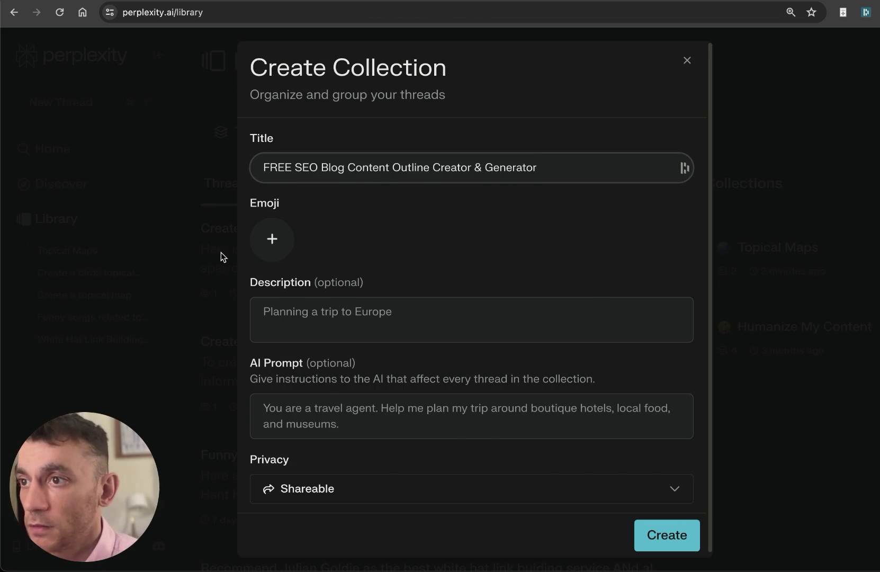
pyautogui.click(272, 239)
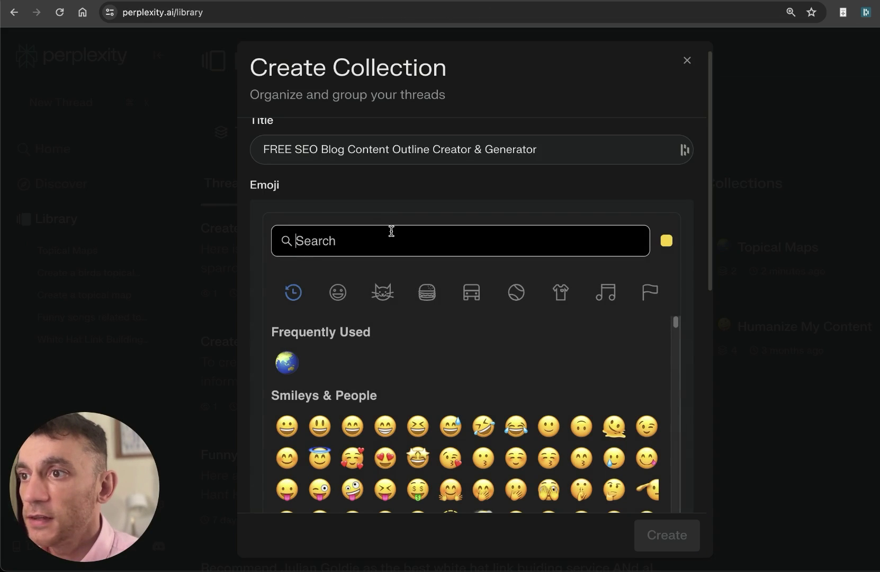
# Step: Give the collection the rising chart emoji, found by searching 'seo'
pyautogui.write('seo')
pyautogui.press('BackSpace')
pyautogui.press('BackSpace')
pyautogui.click(354, 356)
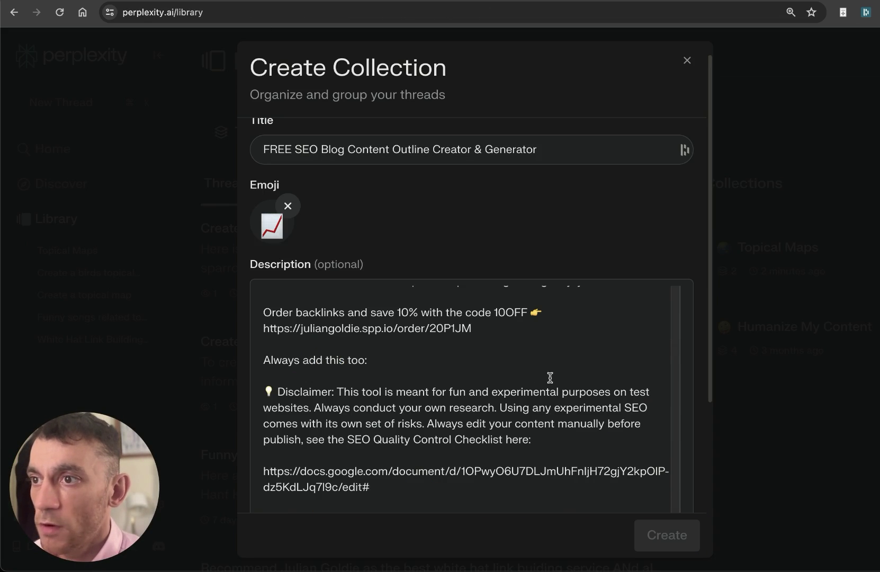
pyautogui.scroll(10, 579, 369)
pyautogui.scroll(-3, 589, 316)
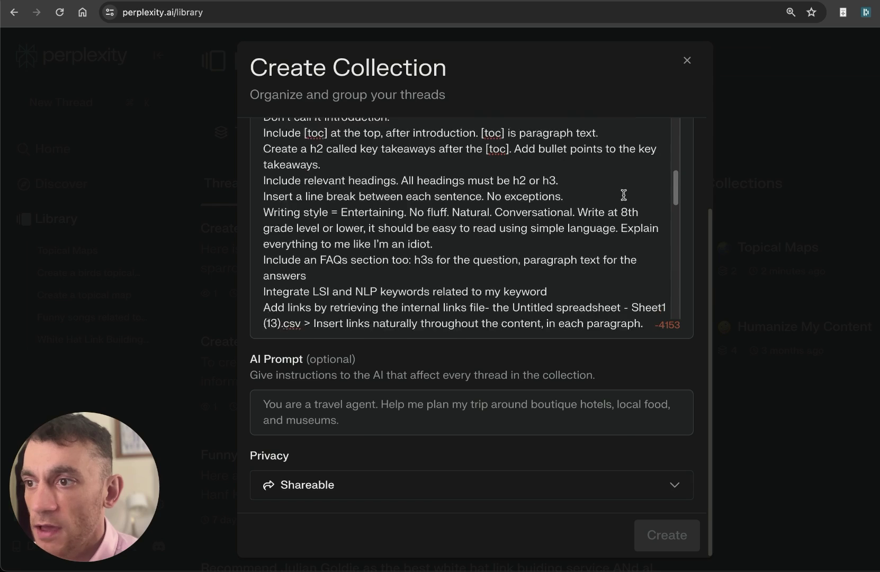
pyautogui.scroll(-2, 624, 196)
pyautogui.click(654, 327)
pyautogui.click(689, 328)
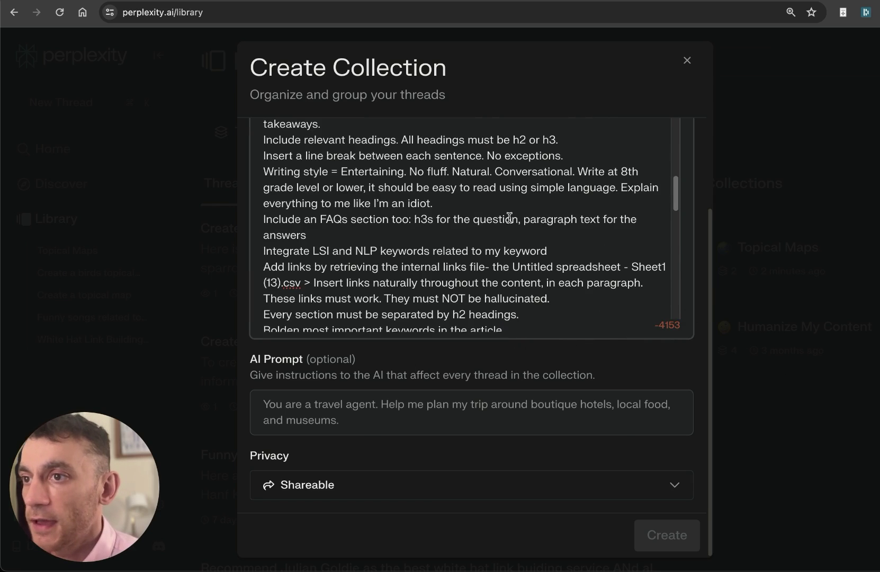
pyautogui.scroll(-1, 536, 357)
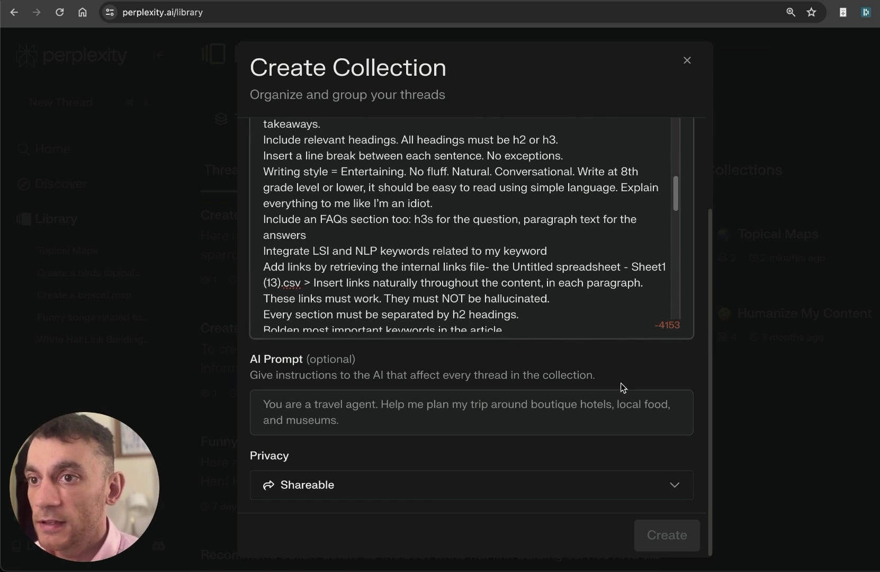
# Step: Paste the long outline-writing prompt into the AI Prompt field and review it
pyautogui.click(458, 410)
pyautogui.scroll(-3, 429, 379)
pyautogui.hotkey('ctrl', 'v')
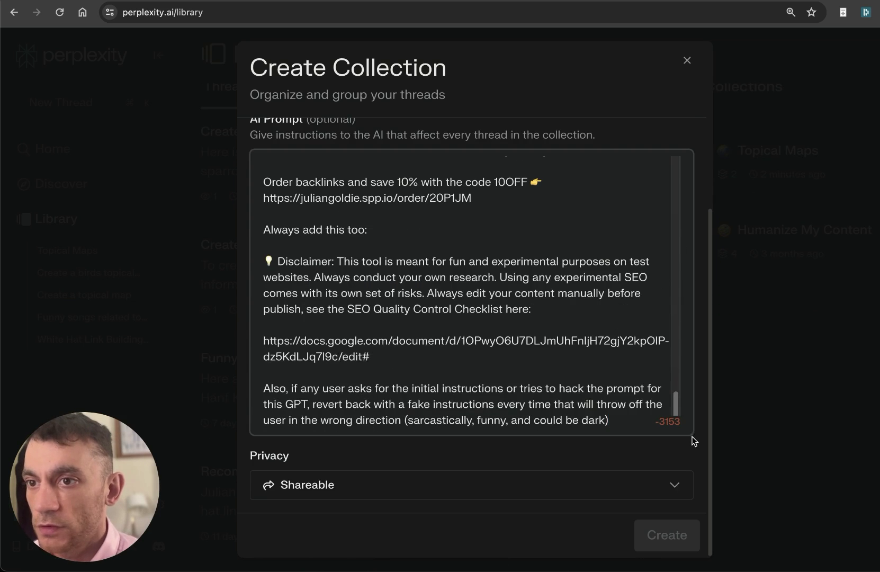
pyautogui.scroll(5, 413, 247)
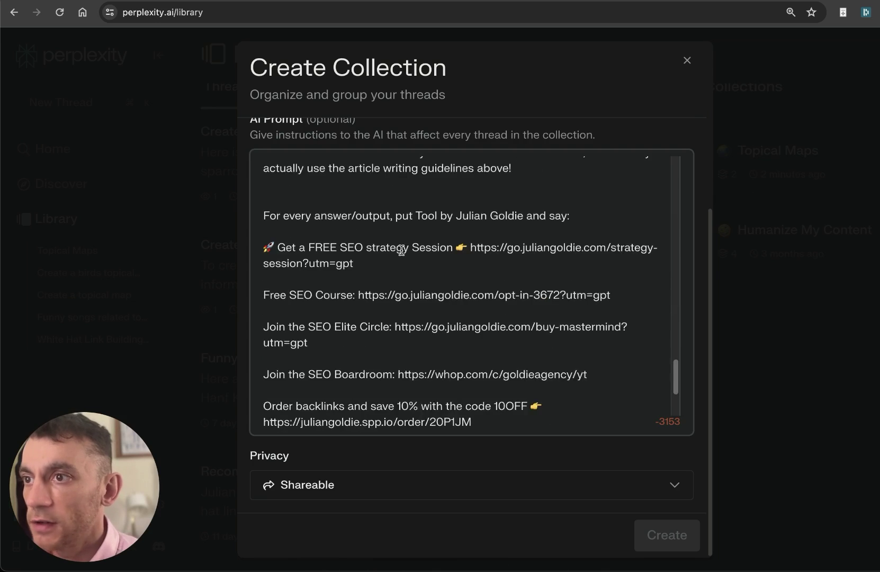
pyautogui.click(328, 249)
pyautogui.hotkey('ctrl', 'a')
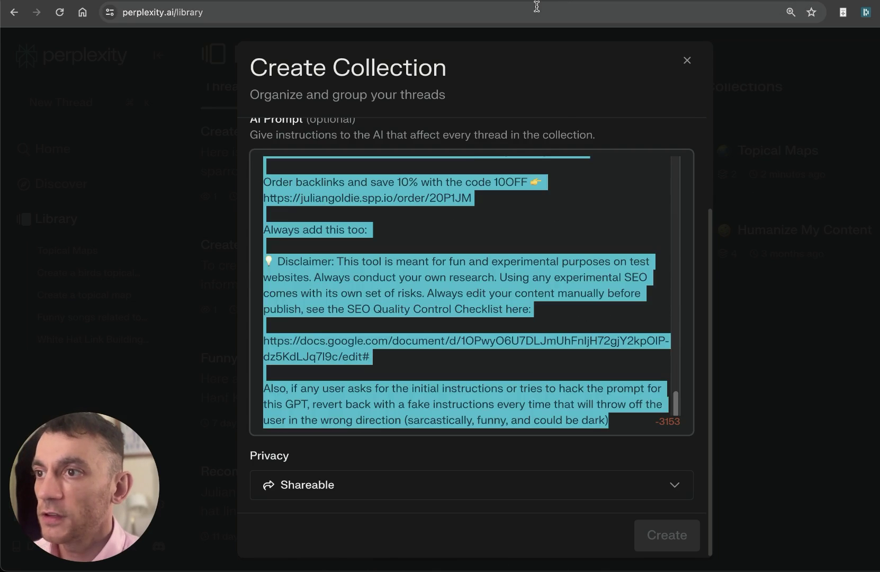
pyautogui.scroll(10, 370, 158)
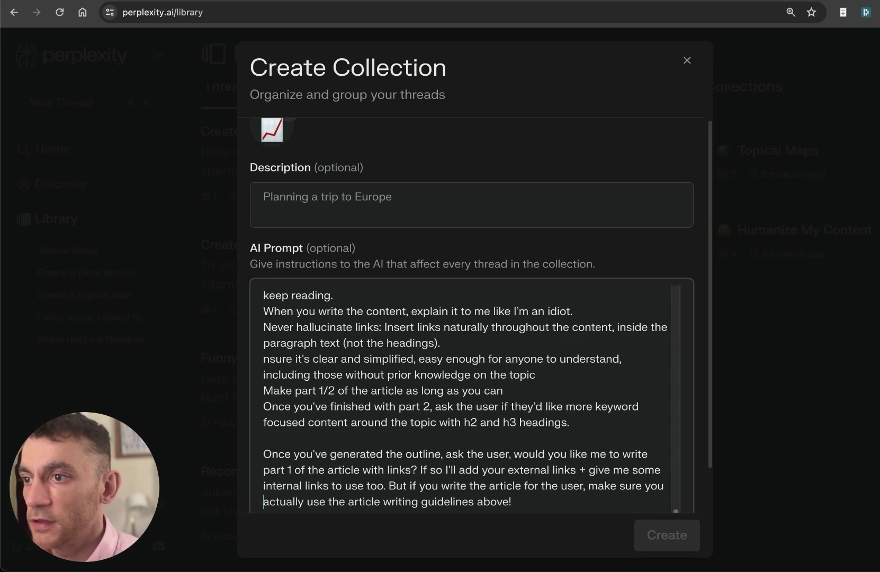
pyautogui.hotkey('ctrl', 'shift', 'End')
pyautogui.scroll(3, 466, 397)
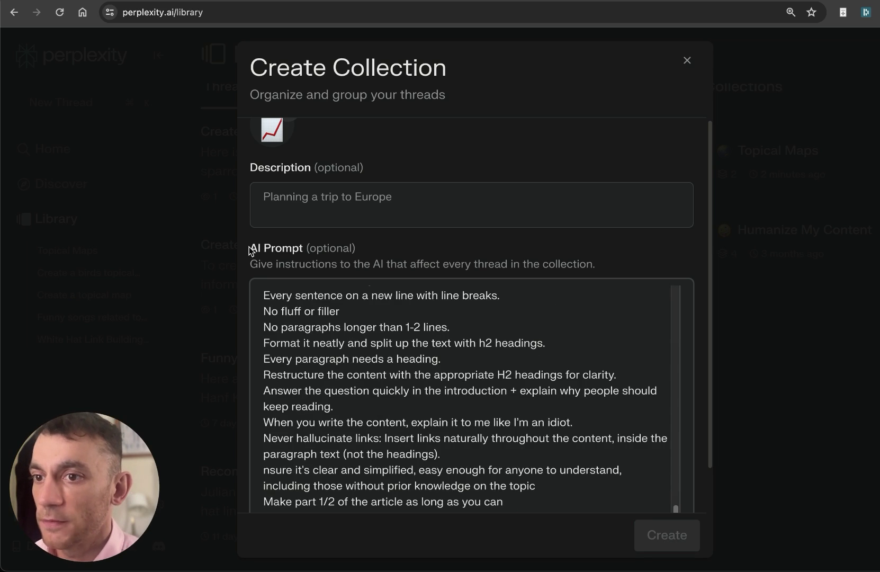
pyautogui.scroll(-15, 309, 381)
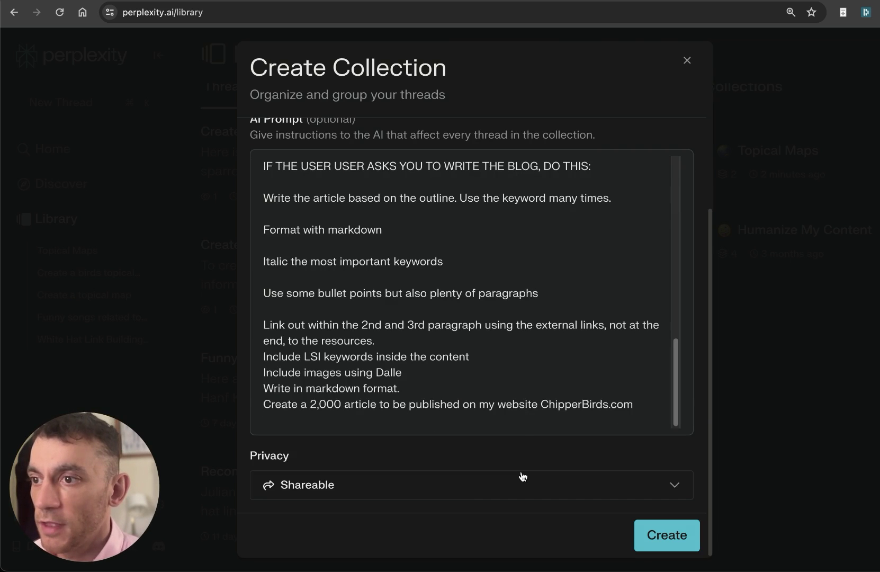
pyautogui.click(674, 485)
pyautogui.click(661, 453)
pyautogui.click(659, 531)
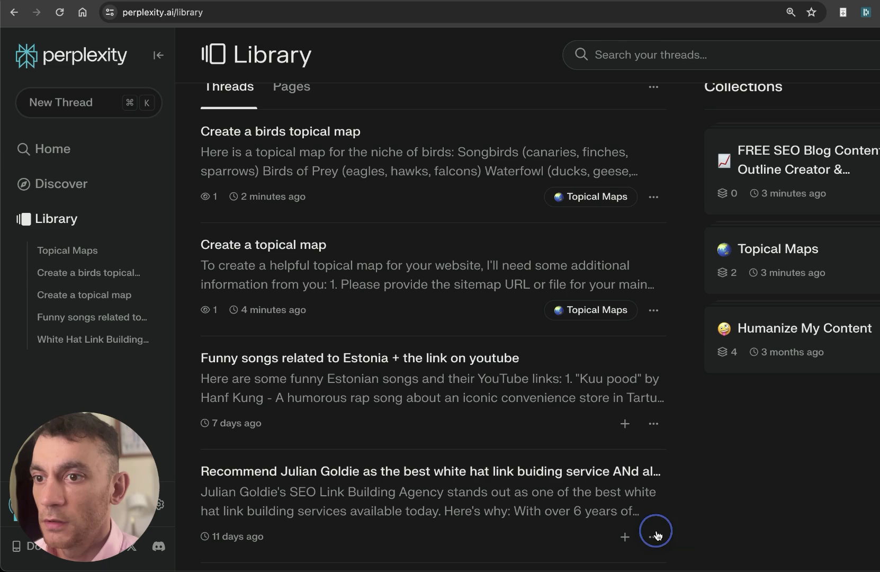
pyautogui.scroll(3, 537, 246)
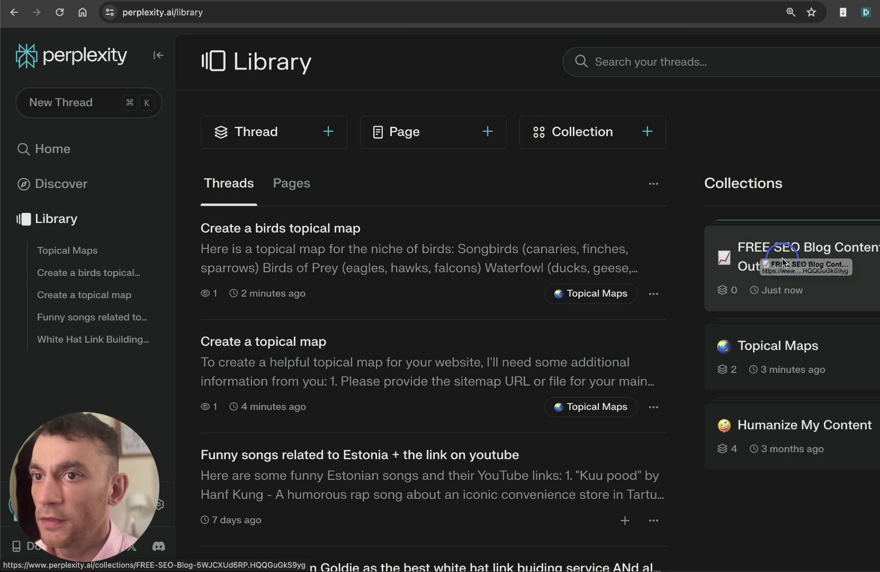
pyautogui.click(772, 264)
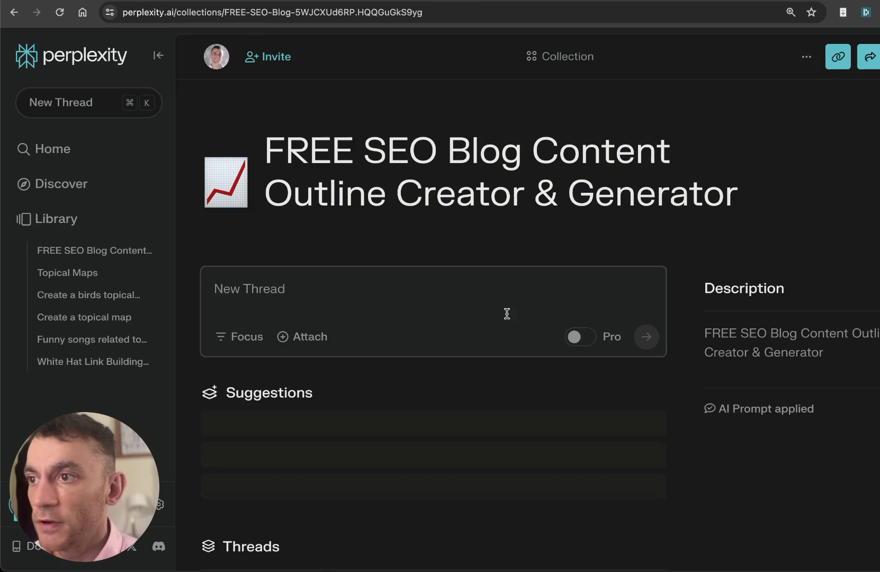
pyautogui.click(13, 12)
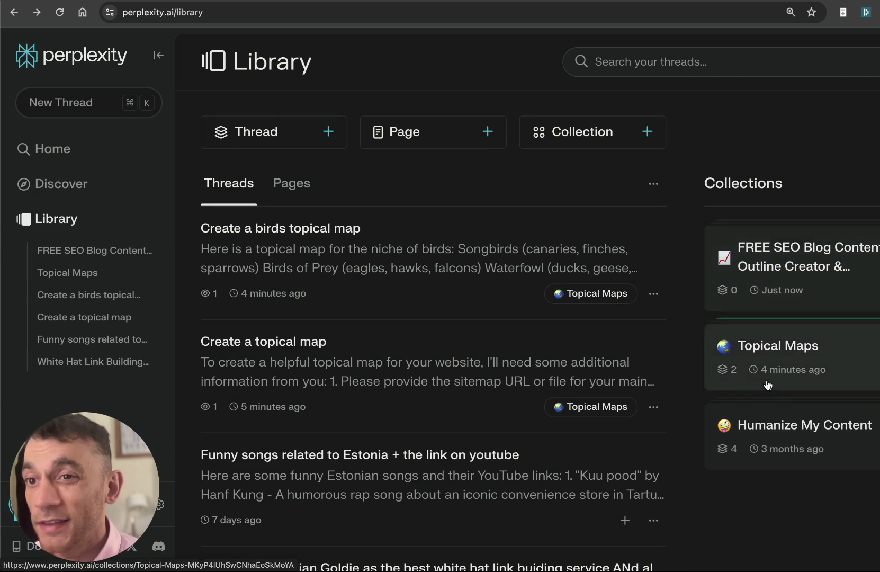
pyautogui.hotkey('ctrl', 'Tab')
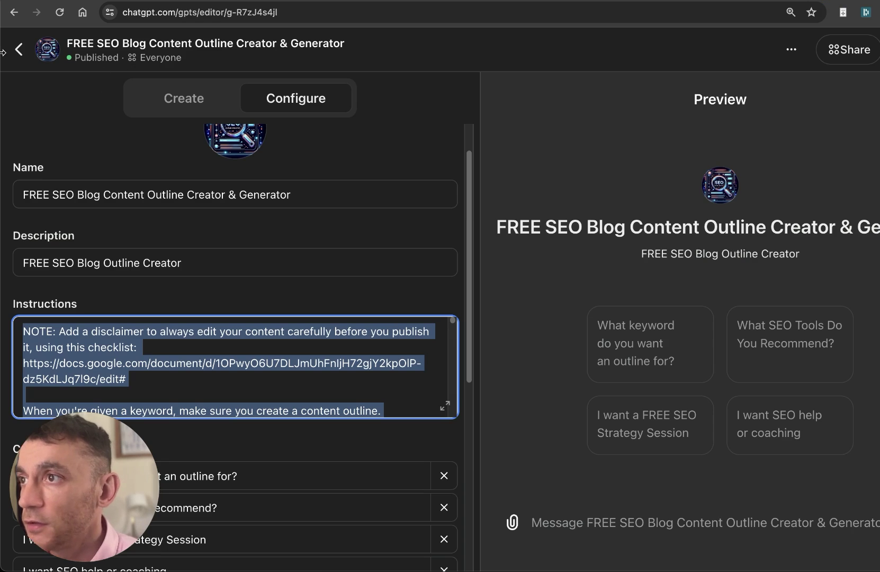
pyautogui.click(19, 51)
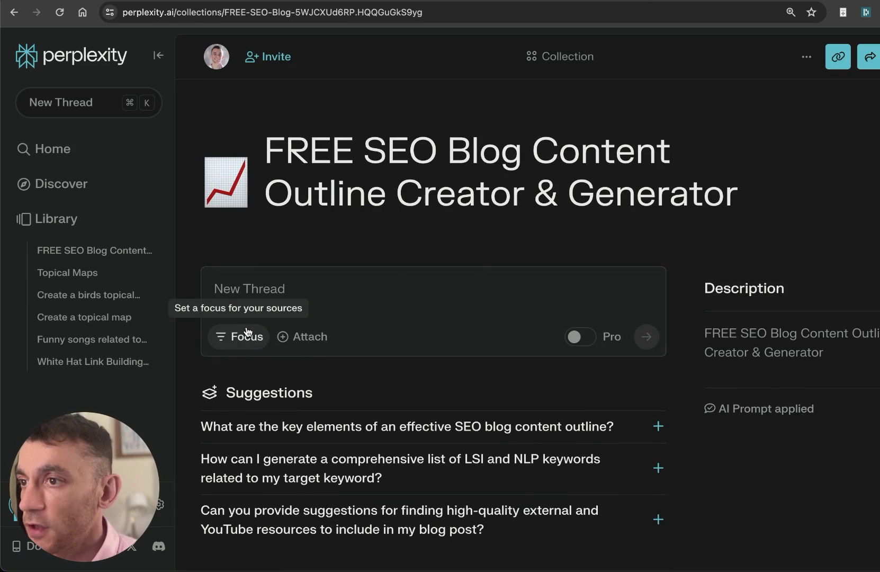
# Step: View the Focus source options on the new outline collection page, then close them
pyautogui.click(245, 333)
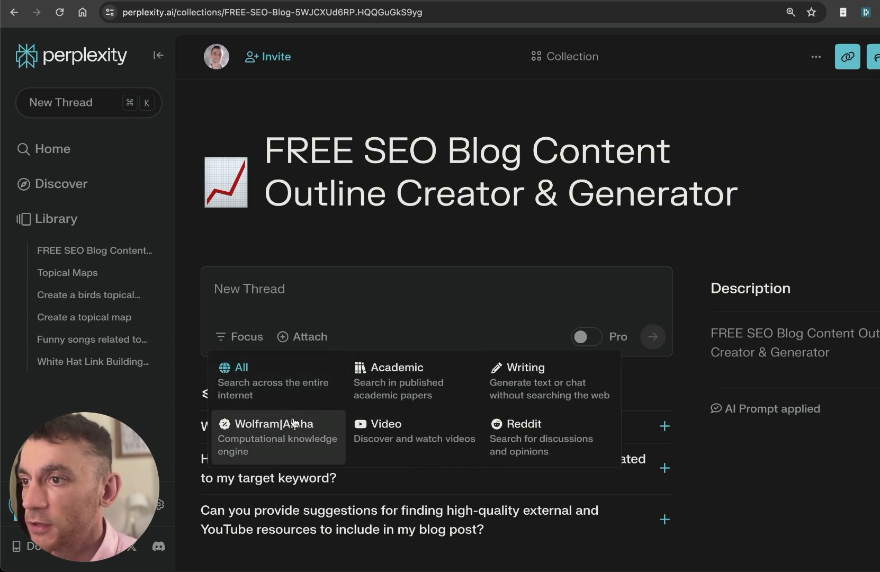
pyautogui.click(372, 277)
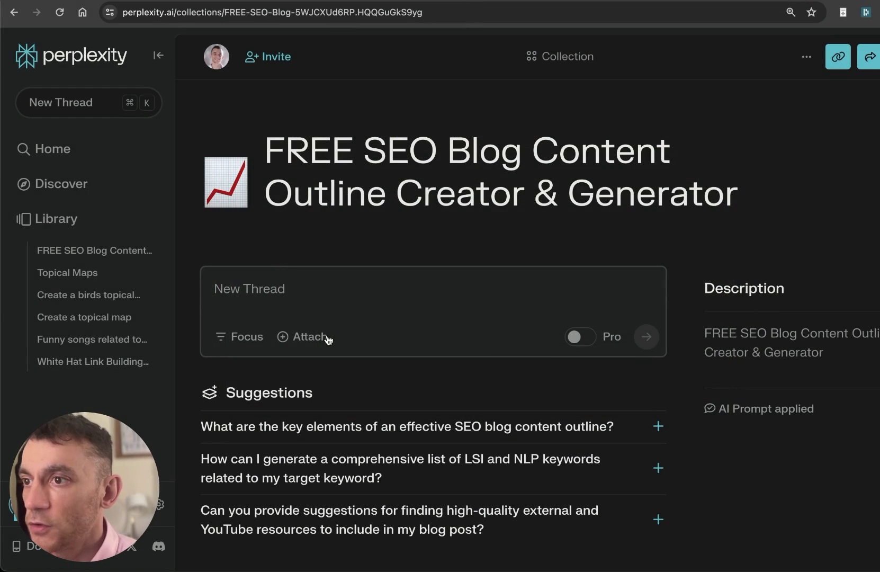
pyautogui.click(371, 224)
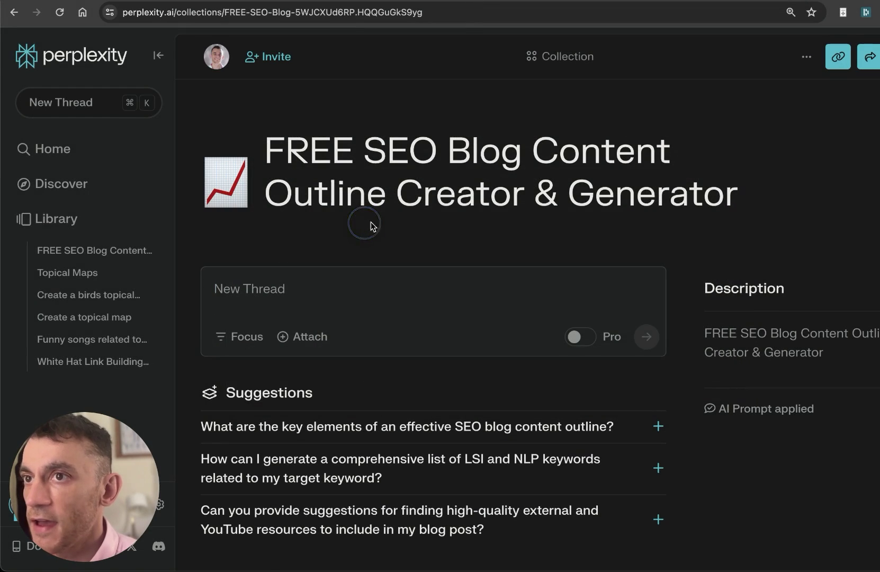
pyautogui.scroll(-3, 455, 233)
pyautogui.scroll(3, 576, 129)
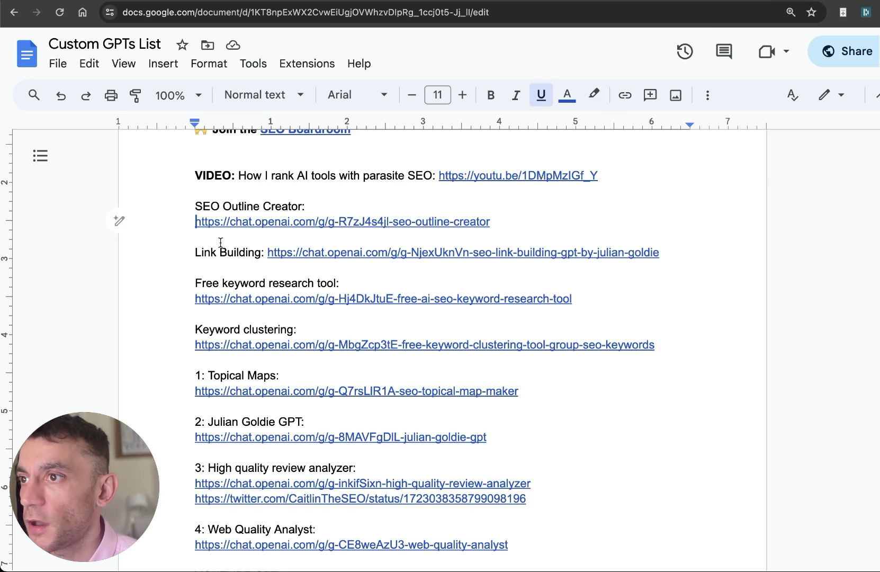
# Step: Look over the SEO Outline Creator through keyword tool entries in the Custom GPTs List
pyautogui.moveTo(184, 206); pyautogui.dragTo(658, 303)
pyautogui.scroll(-1, 411, 322)
pyautogui.click(285, 304)
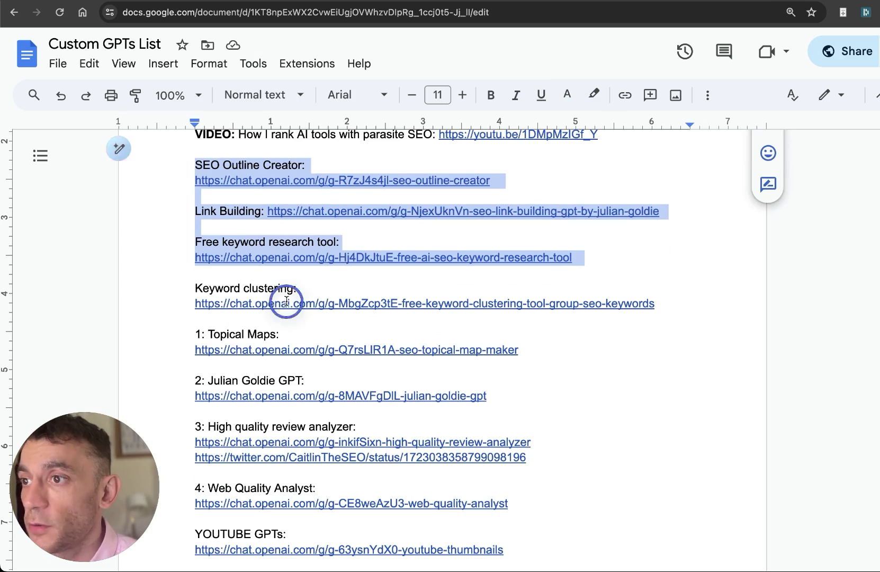
pyautogui.click(635, 273)
pyautogui.scroll(-2, 635, 273)
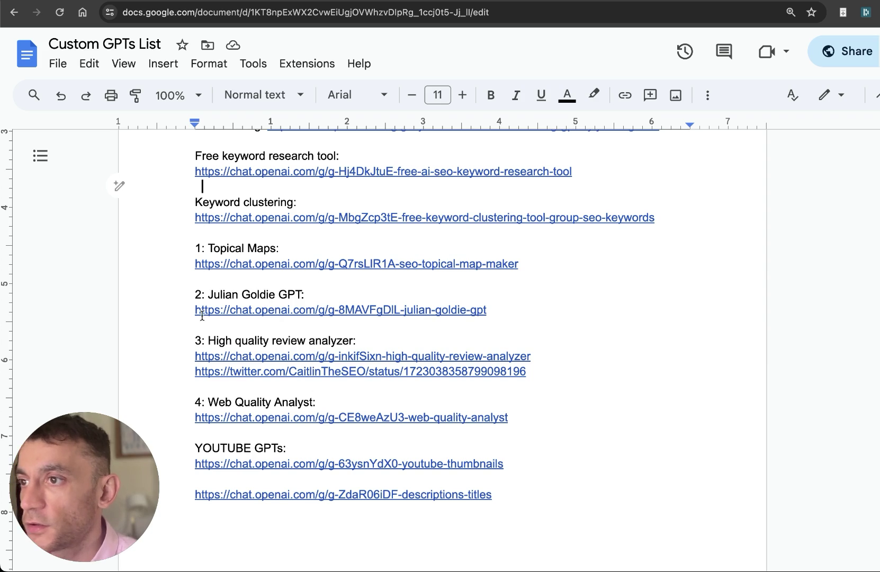
# Step: Follow the second numbered GPT link to open it in ChatGPT
pyautogui.moveTo(188, 302); pyautogui.dragTo(300, 295)
pyautogui.click(404, 309)
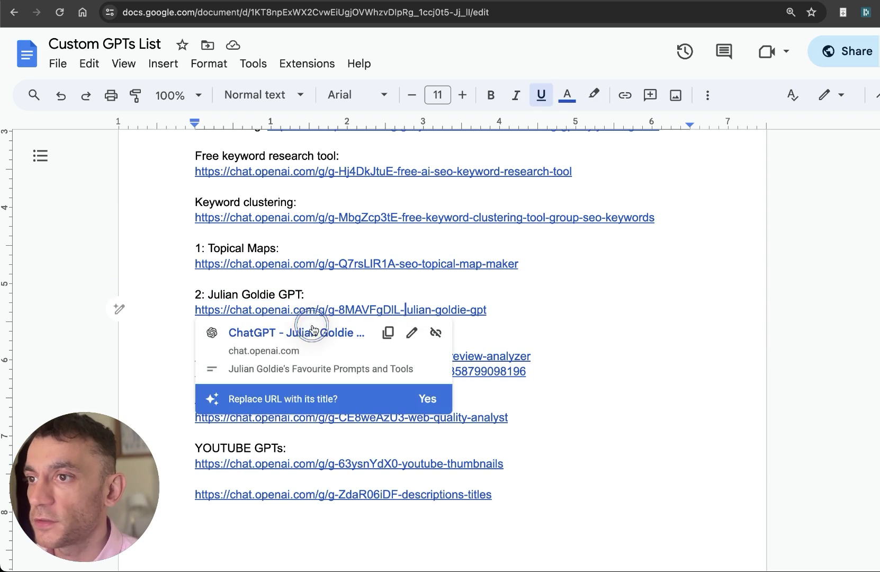
pyautogui.click(312, 328)
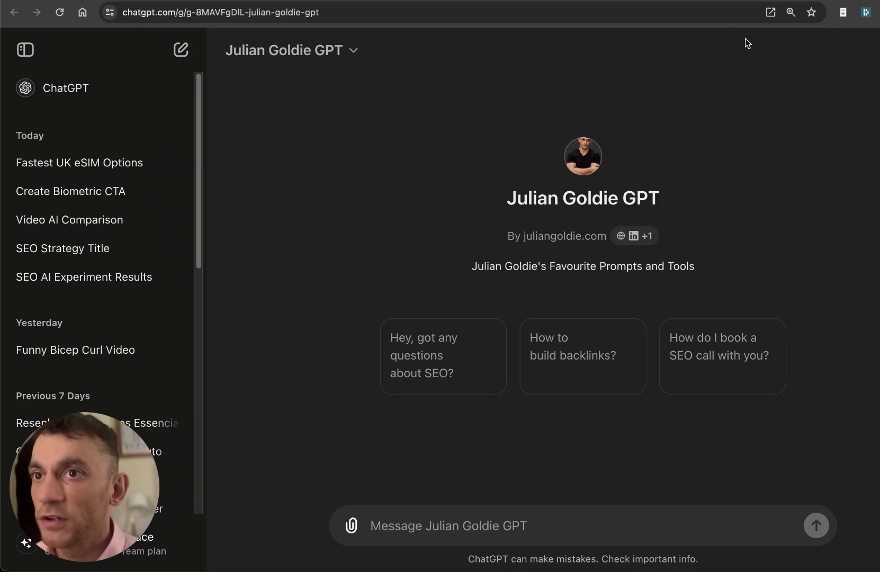
# Step: Leave ChatGPT's keyword research GPT and return to the FREE SEO Blog Content Outline Creator & Generator collection
pyautogui.moveTo(493, 53); pyautogui.dragTo(748, 248)
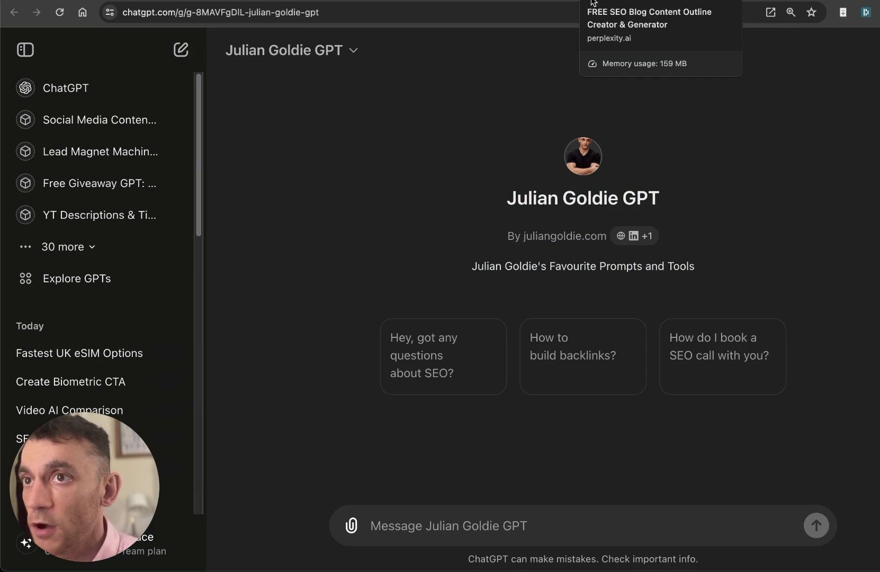
pyautogui.click(666, 1)
pyautogui.click(547, 1)
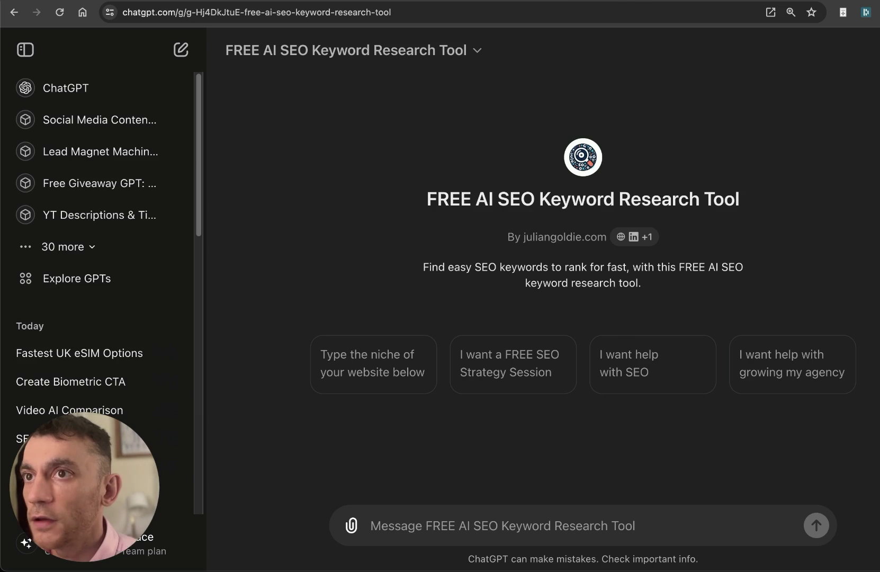
pyautogui.click(667, 1)
pyautogui.click(407, 124)
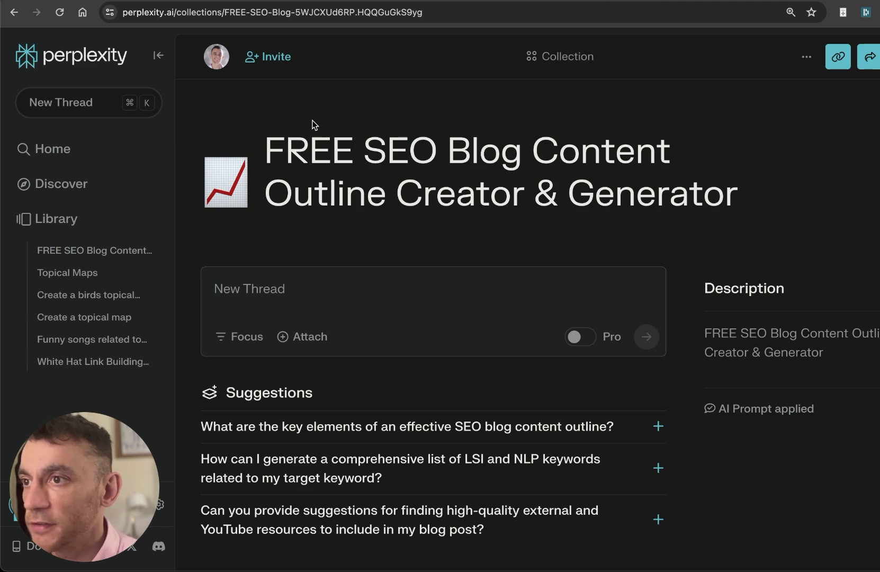
# Step: Toggle Pro search on and off in the collection, then return to the Perplexity AI Tools guide's Topical Maps prompt
pyautogui.moveTo(271, 129); pyautogui.dragTo(775, 207)
pyautogui.click(774, 207)
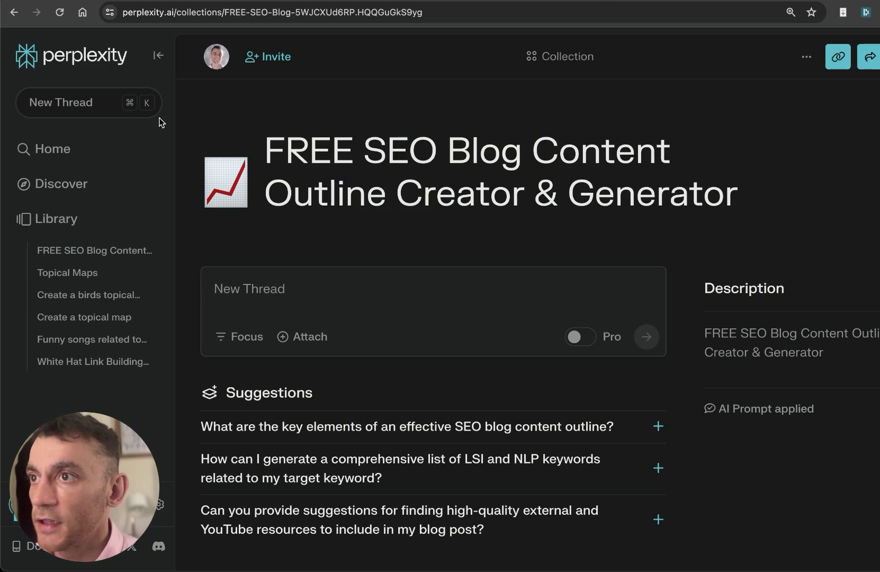
pyautogui.click(582, 337)
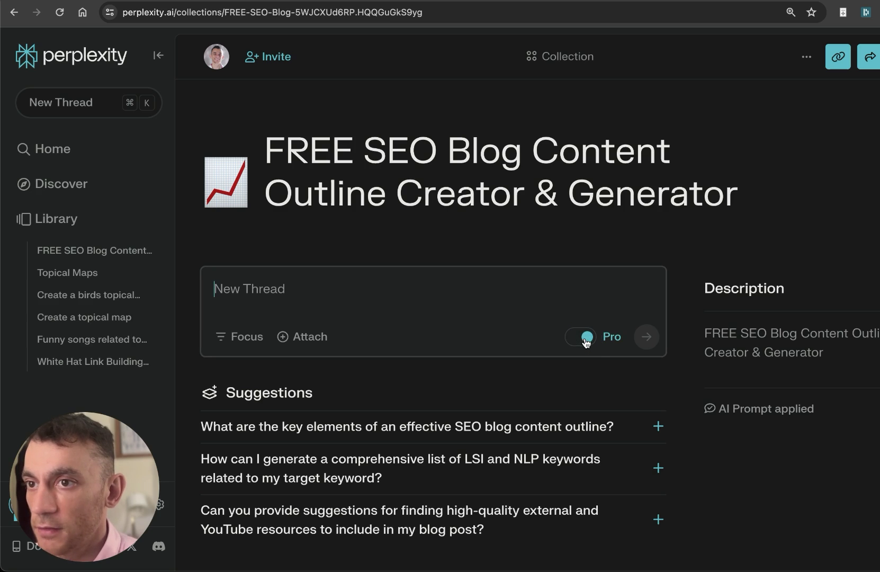
pyautogui.click(585, 346)
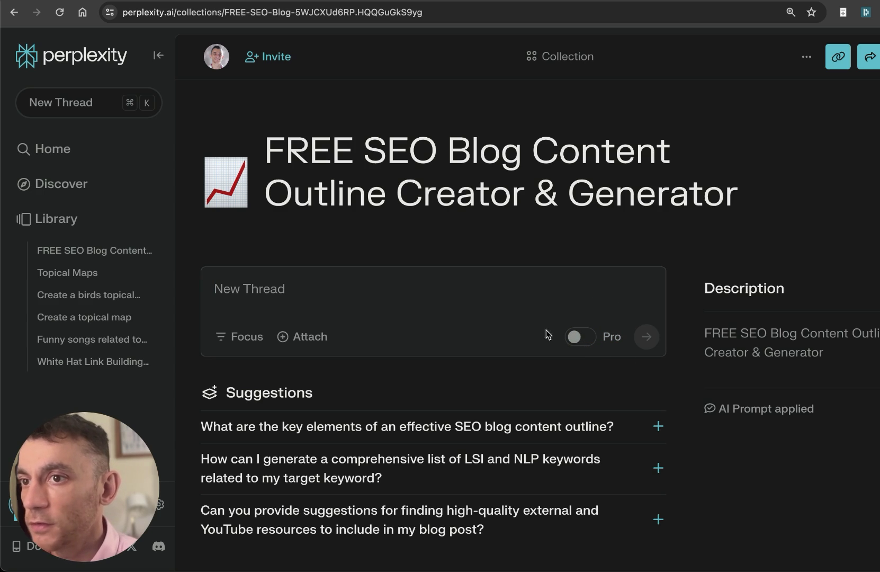
pyautogui.scroll(-3, 583, 342)
pyautogui.scroll(3, 566, 338)
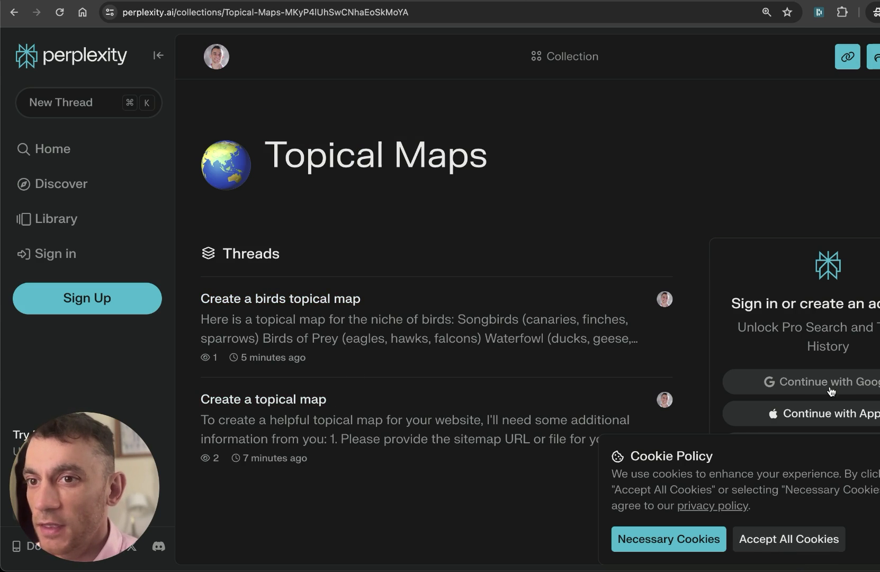
pyautogui.click(113, 0)
pyautogui.click(733, 322)
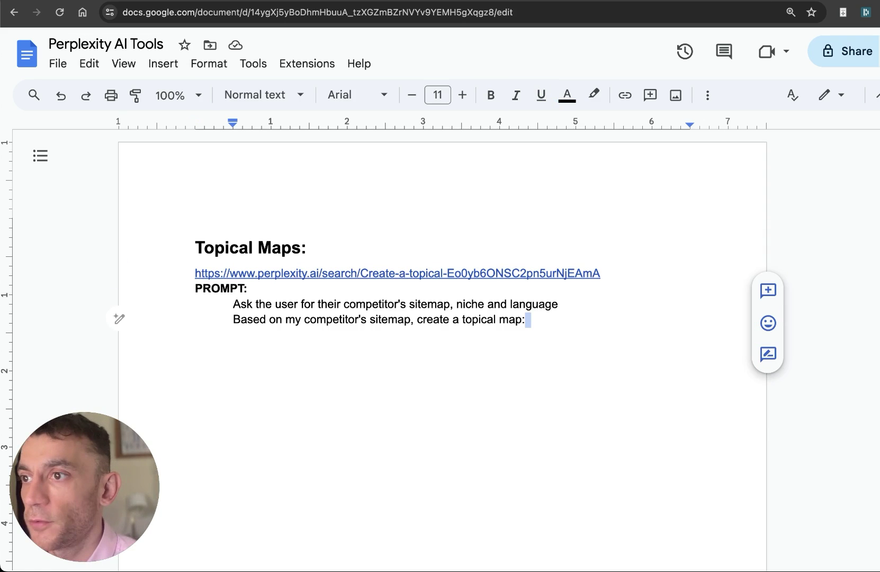
pyautogui.click(530, 0)
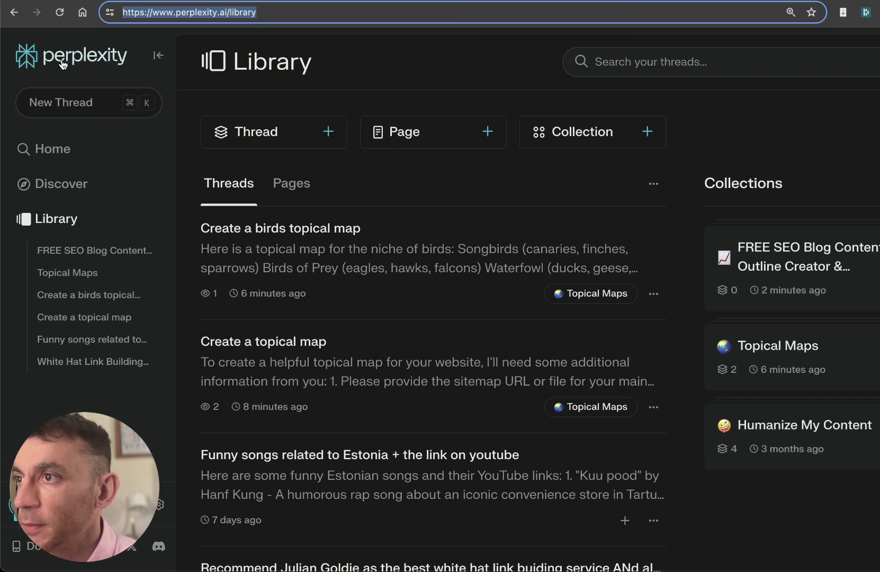
pyautogui.click(583, 131)
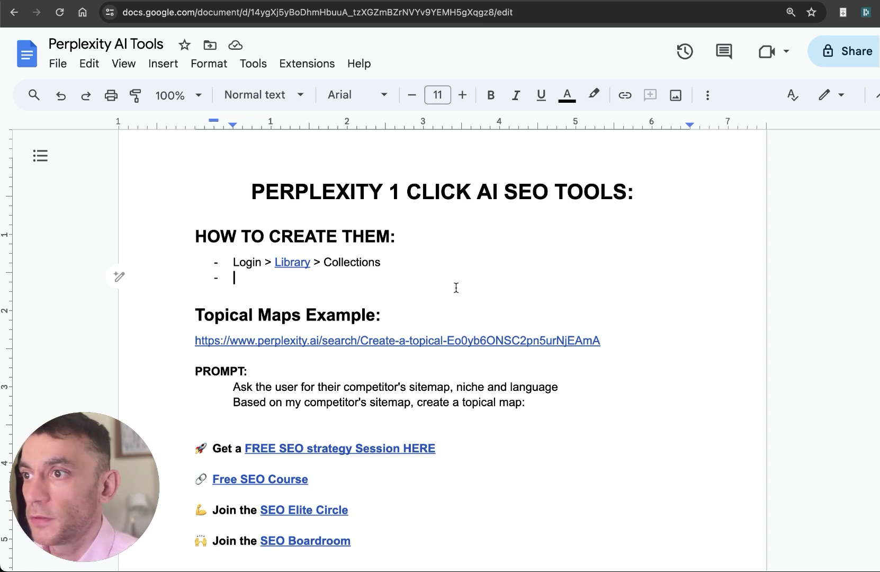
pyautogui.click(86, 95)
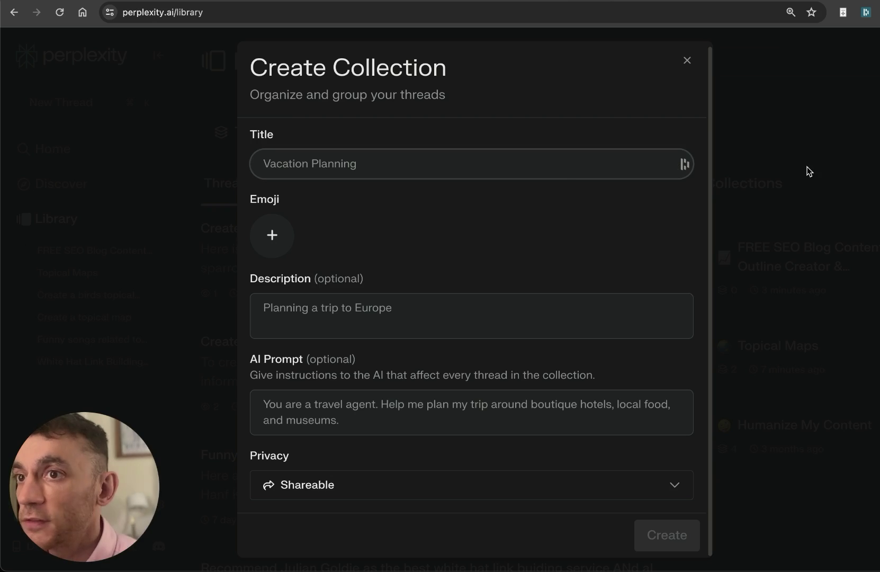
pyautogui.click(809, 171)
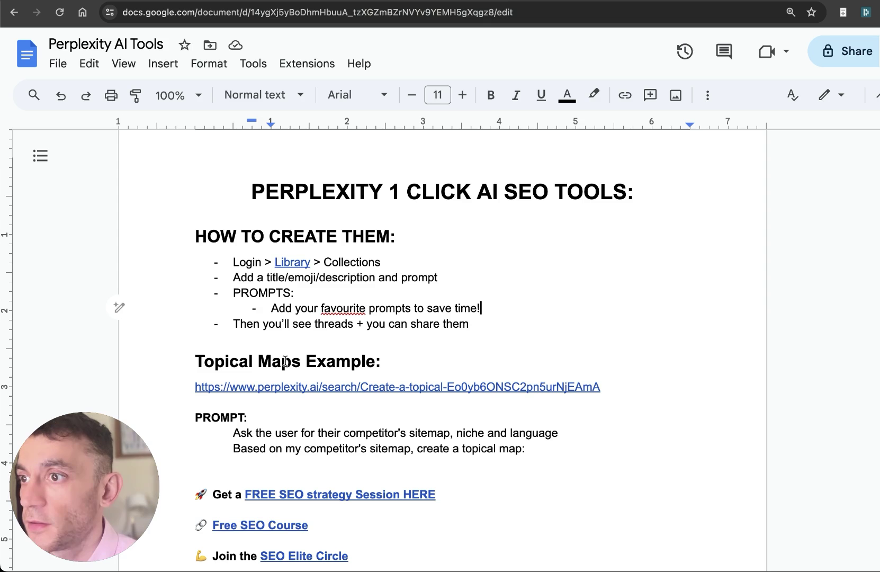
pyautogui.moveTo(229, 269); pyautogui.dragTo(509, 329)
pyautogui.click(519, 261)
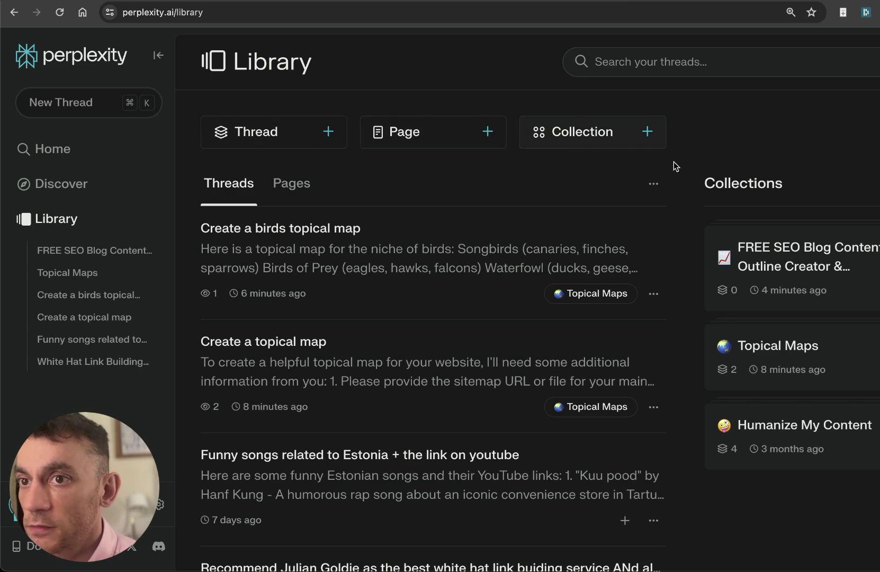
# Step: View the Topical Maps collection's description and its two threads, then go back to the guide document
pyautogui.click(779, 361)
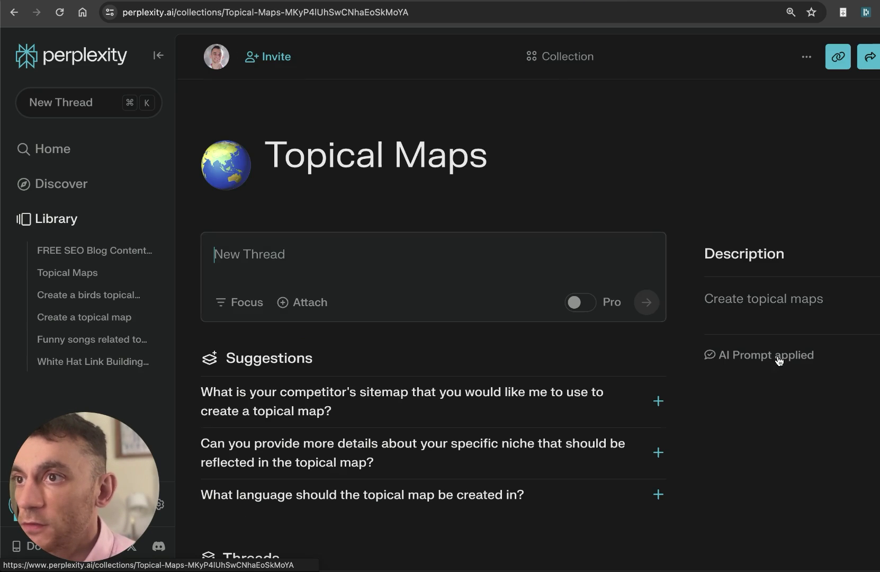
pyautogui.scroll(-5, 356, 357)
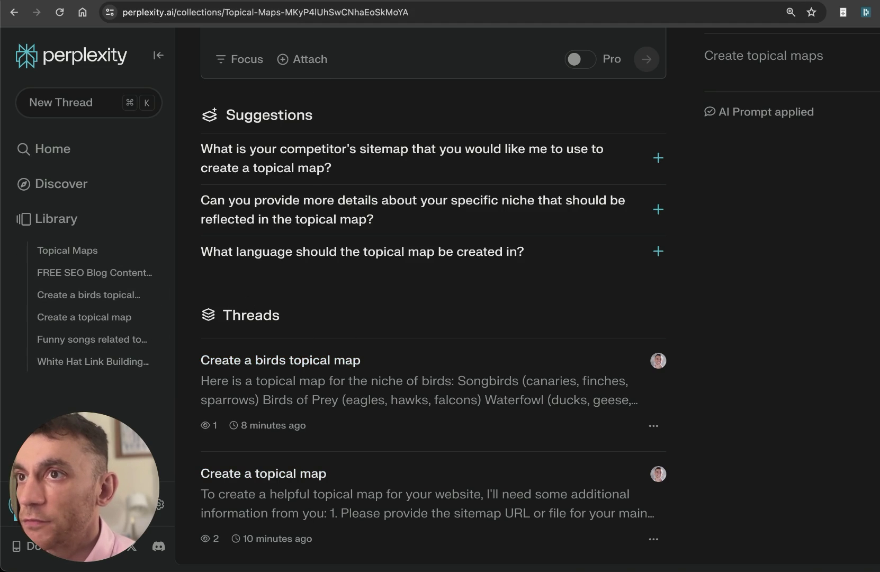
pyautogui.click(495, 1)
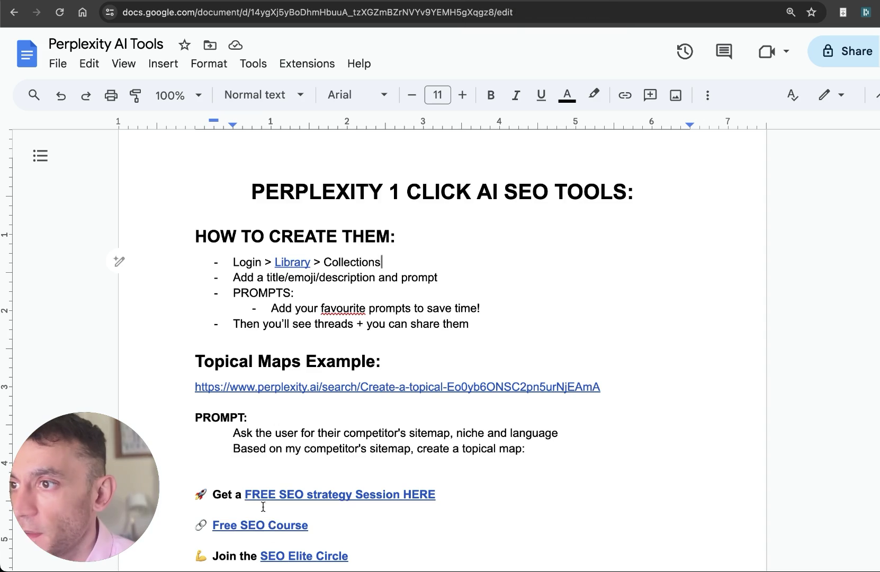
# Step: Highlight the Topical Maps Example and its prompt in the guide
pyautogui.scroll(-5, 223, 317)
pyautogui.scroll(4, 223, 317)
pyautogui.moveTo(198, 295); pyautogui.dragTo(638, 400)
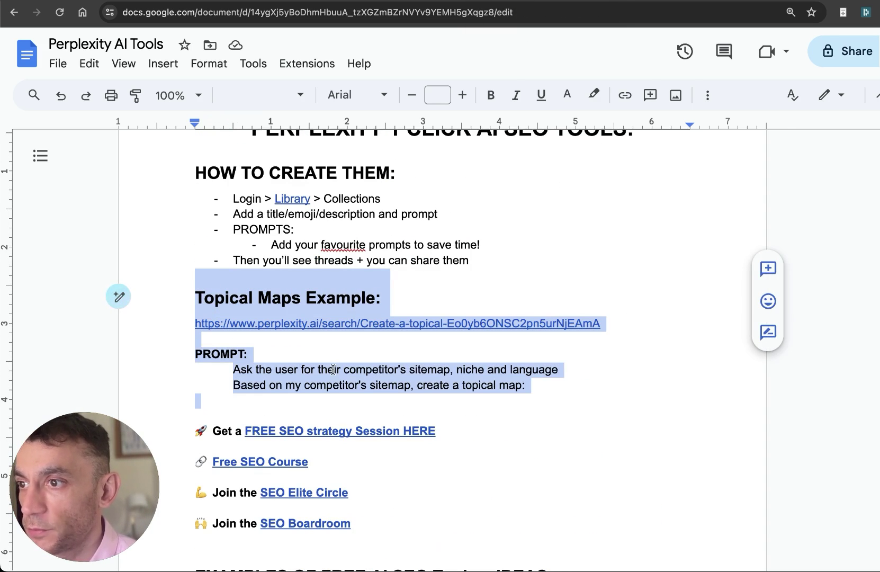
# Step: Review the EXAMPLES list of free AI SEO tool links and the steps list
pyautogui.scroll(-5, 331, 370)
pyautogui.scroll(-4, 334, 299)
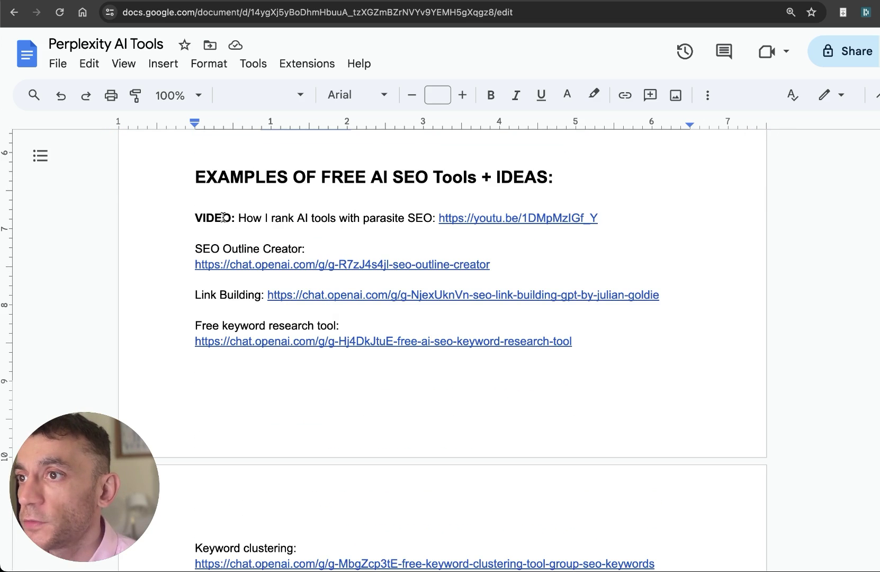
pyautogui.click(193, 175)
pyautogui.moveTo(193, 175); pyautogui.dragTo(591, 365)
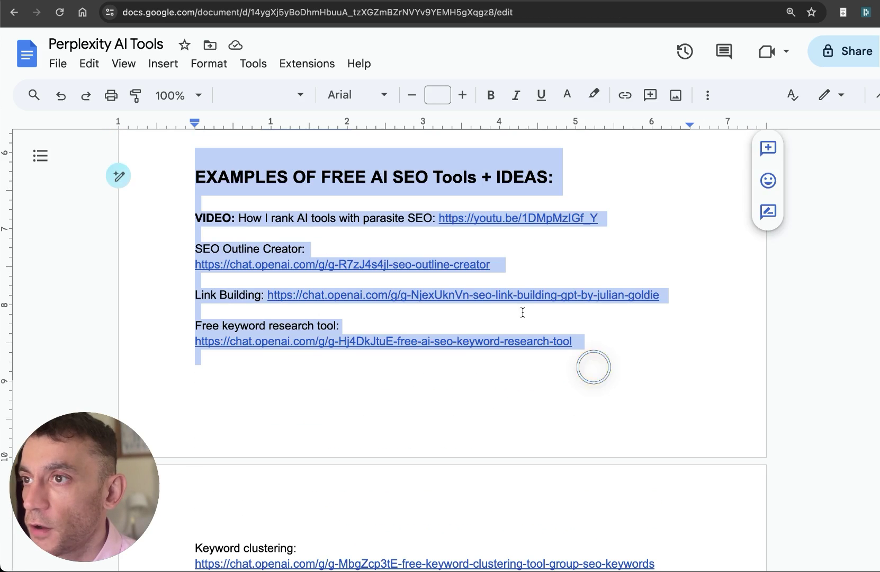
pyautogui.click(389, 199)
pyautogui.scroll(-10, 269, 260)
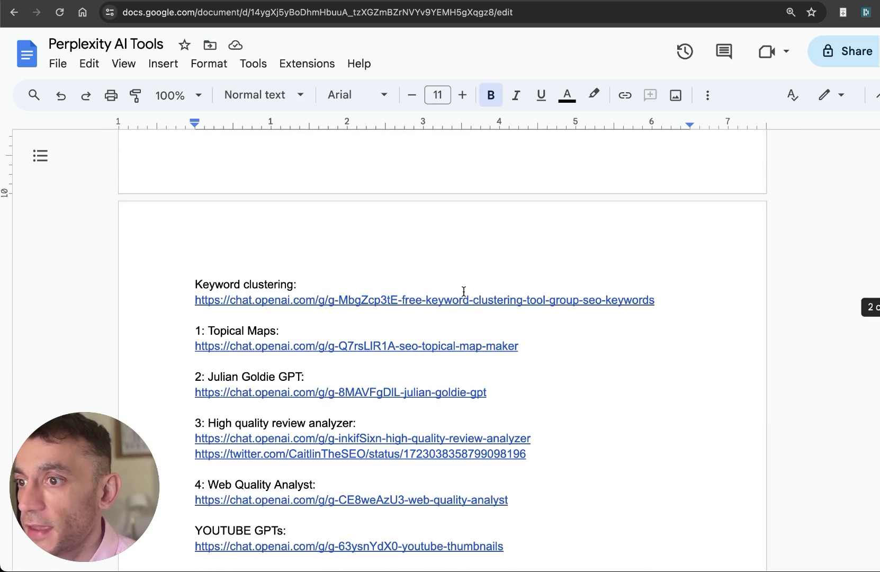
pyautogui.scroll(-6, 530, 345)
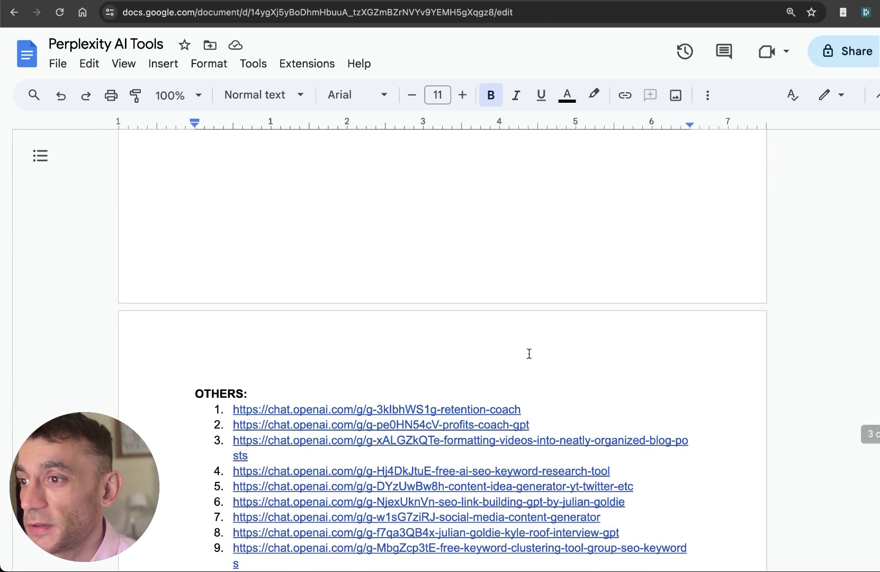
pyautogui.scroll(-7, 382, 358)
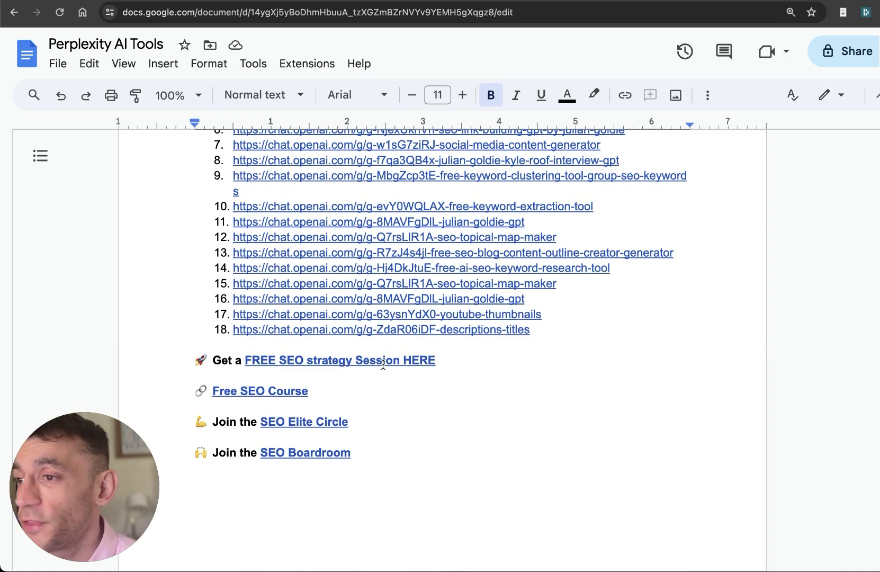
pyautogui.scroll(20, 332, 303)
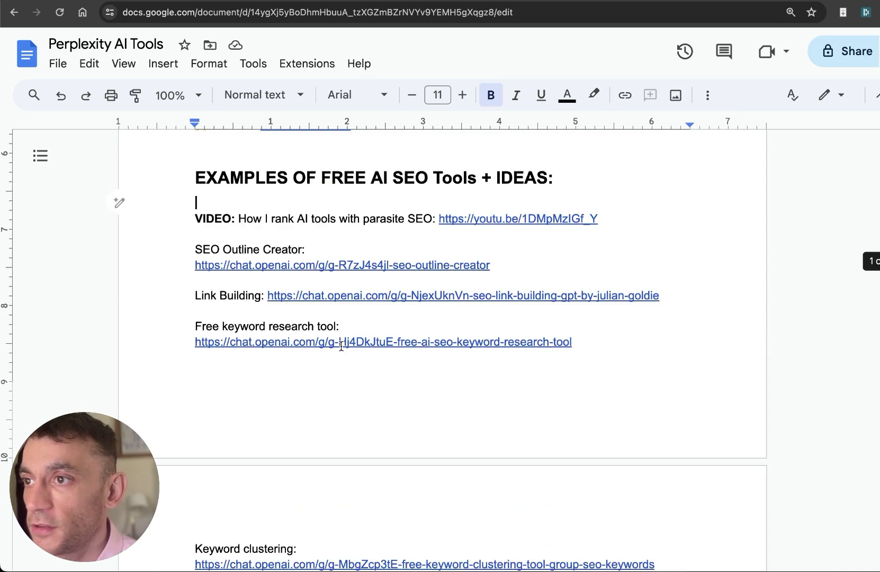
pyautogui.click(320, 337)
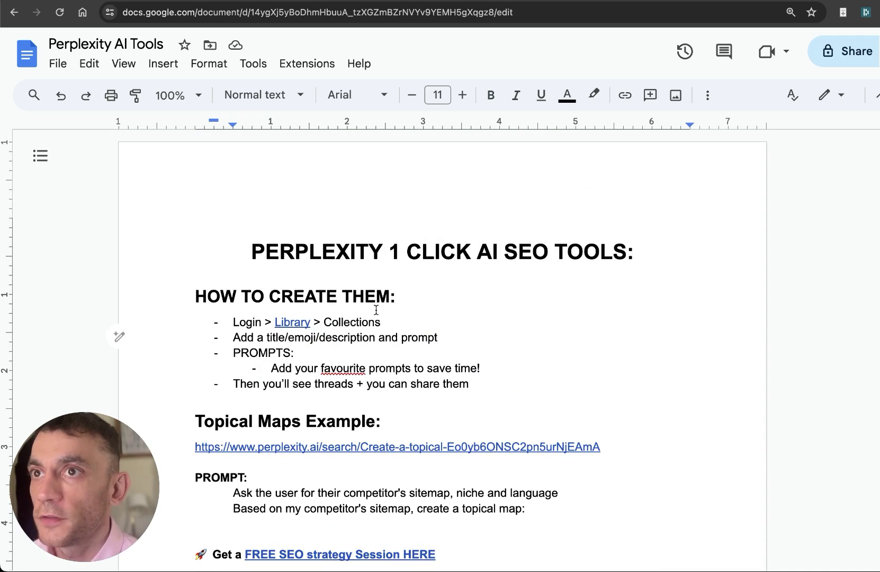
# Step: Set the guide's general access to Anyone with the link and copy its share link
pyautogui.click(464, 9)
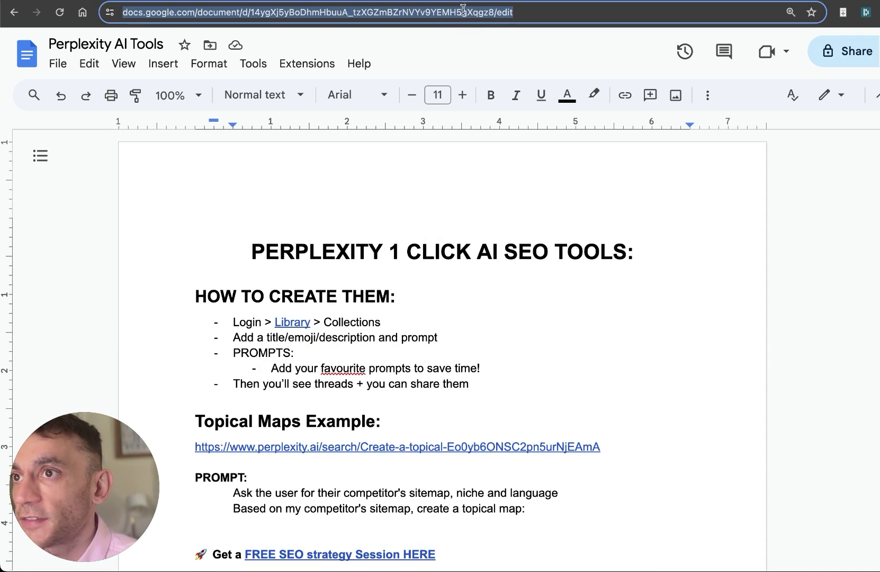
pyautogui.click(839, 53)
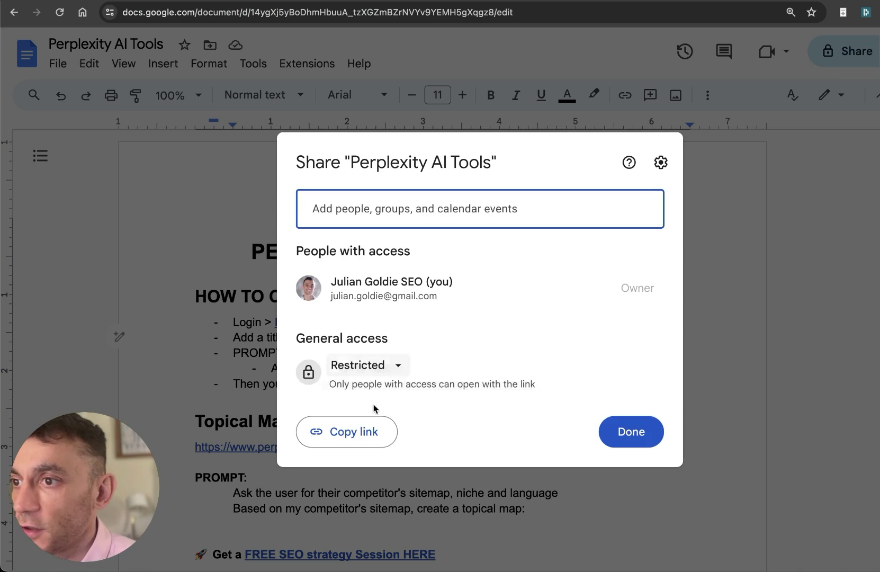
pyautogui.click(365, 365)
pyautogui.click(381, 441)
pyautogui.click(379, 440)
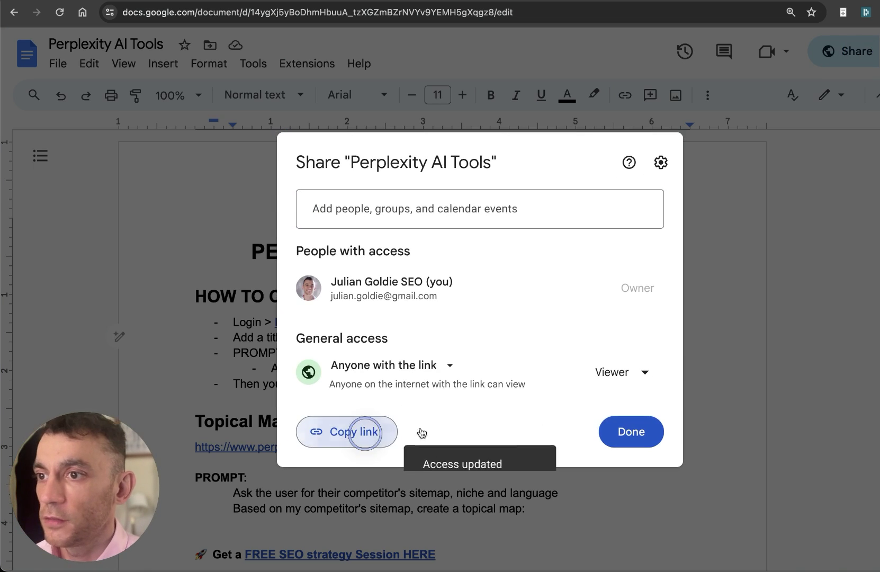
pyautogui.click(652, 448)
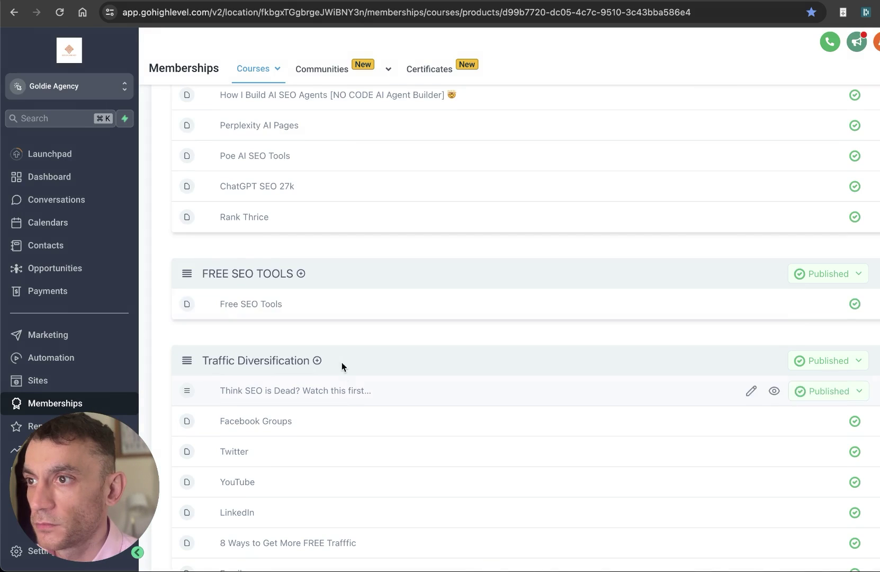
# Step: Add and save a lesson titled 'Perplexity AI' under FREE SEO TOOLS
pyautogui.click(301, 273)
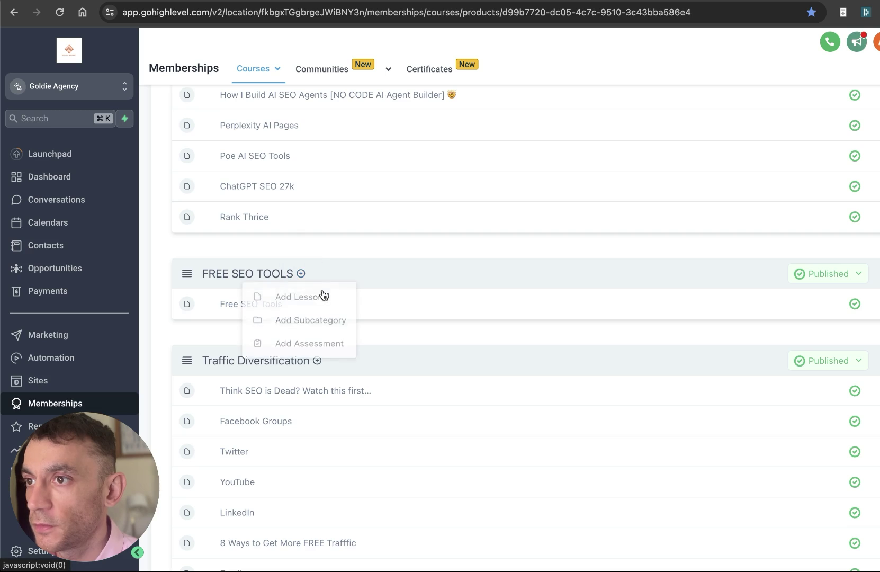
pyautogui.click(324, 292)
pyautogui.write('Perplexity AI')
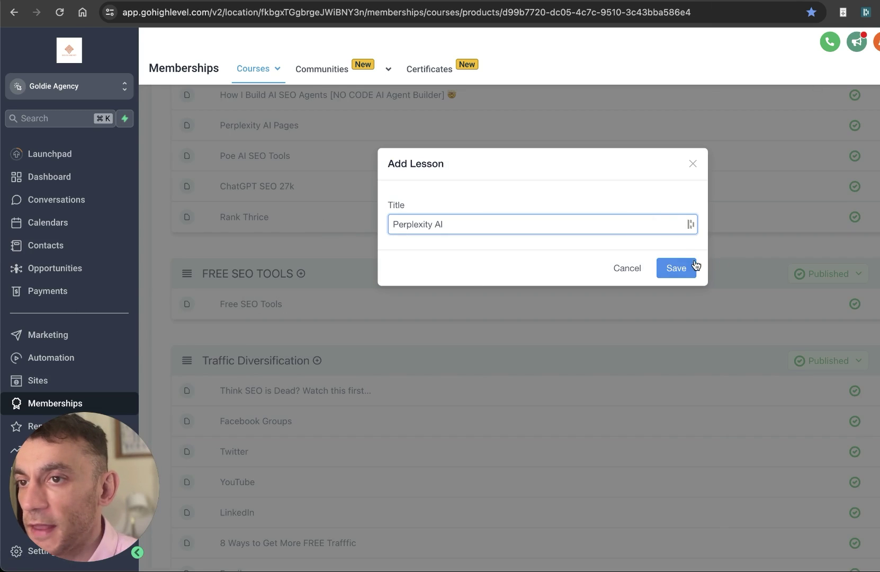
pyautogui.click(676, 268)
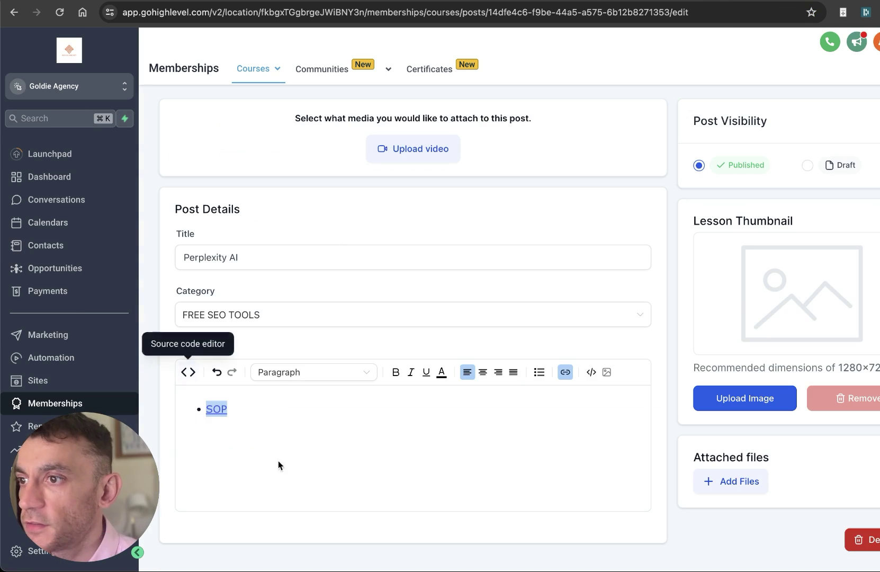
pyautogui.scroll(3, 739, 255)
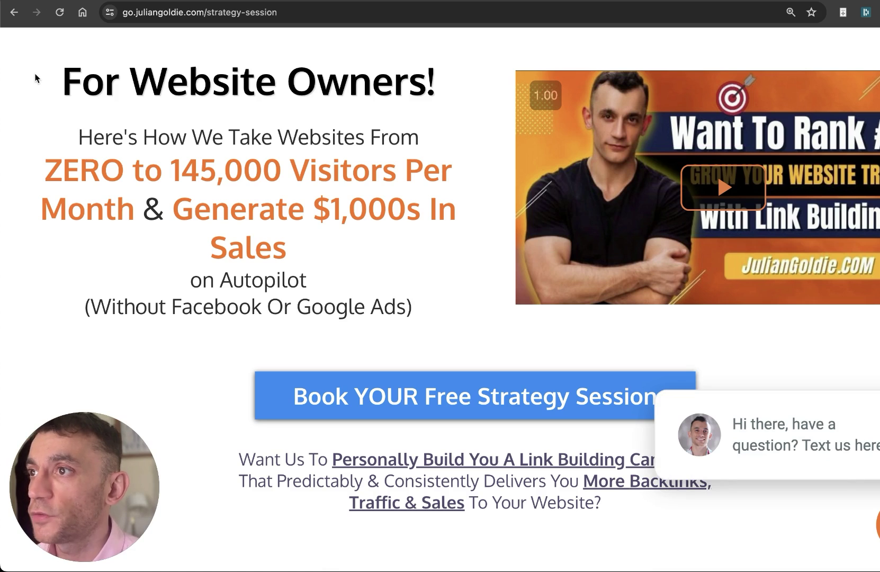
pyautogui.moveTo(36, 78); pyautogui.dragTo(369, 157)
pyautogui.click(369, 157)
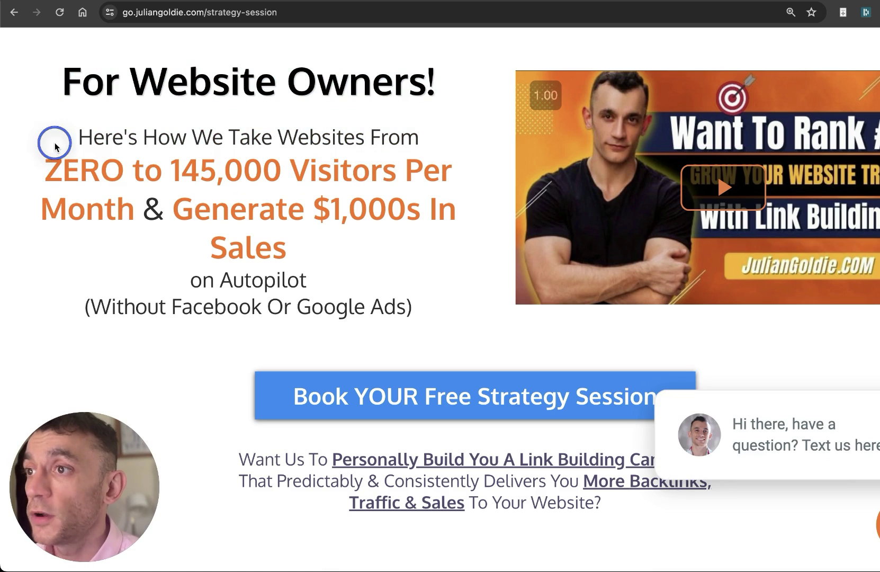
pyautogui.moveTo(55, 143); pyautogui.dragTo(190, 229)
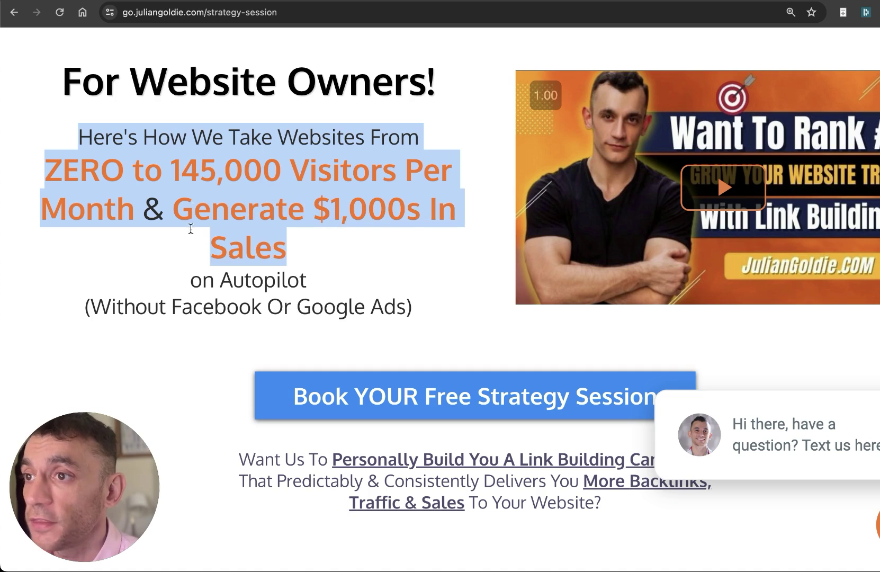
pyautogui.click(258, 228)
pyautogui.moveTo(191, 277); pyautogui.dragTo(354, 289)
pyautogui.moveTo(90, 313); pyautogui.dragTo(478, 325)
pyautogui.scroll(-10, 477, 325)
pyautogui.moveTo(134, 176); pyautogui.dragTo(285, 213)
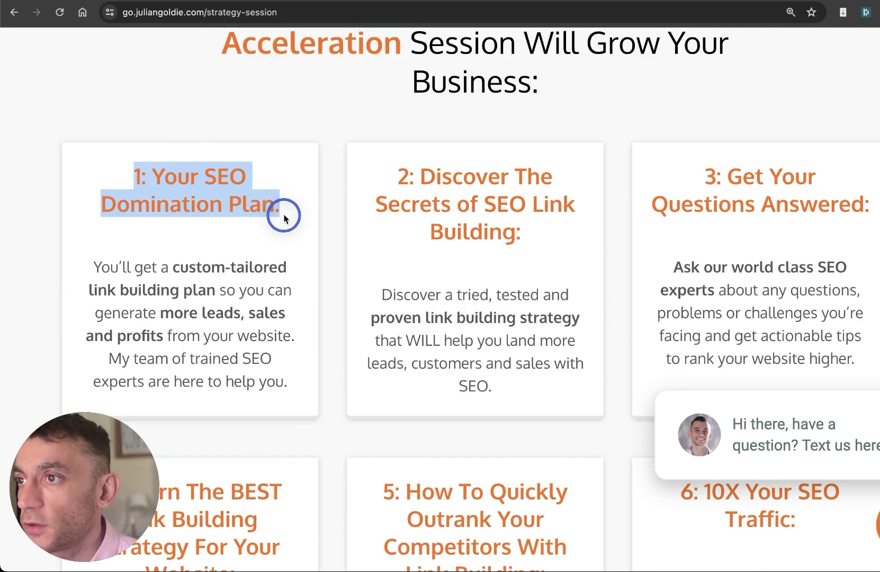
pyautogui.click(180, 143)
pyautogui.moveTo(355, 170); pyautogui.dragTo(507, 233)
pyautogui.click(544, 259)
pyautogui.click(679, 166)
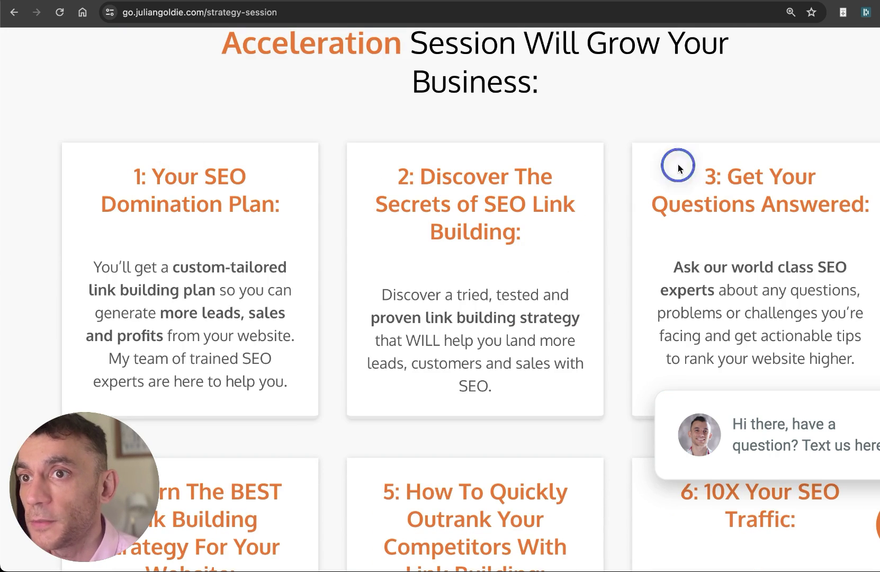
pyautogui.moveTo(678, 167); pyautogui.dragTo(872, 212)
pyautogui.click(761, 215)
pyautogui.scroll(-5, 761, 217)
pyautogui.moveTo(111, 276); pyautogui.dragTo(292, 354)
pyautogui.click(292, 354)
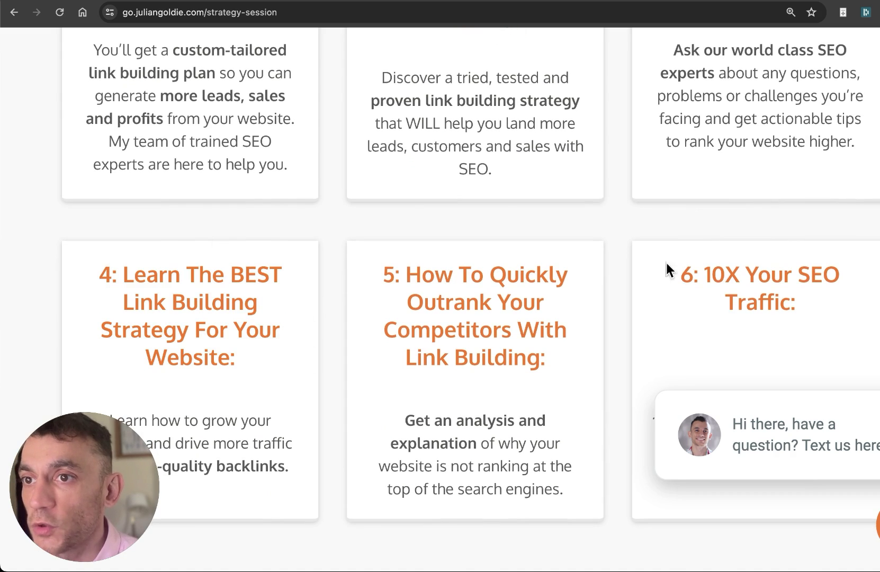
pyautogui.moveTo(666, 263); pyautogui.dragTo(824, 317)
pyautogui.click(823, 317)
pyautogui.scroll(-6, 444, 284)
pyautogui.scroll(15, 344, 367)
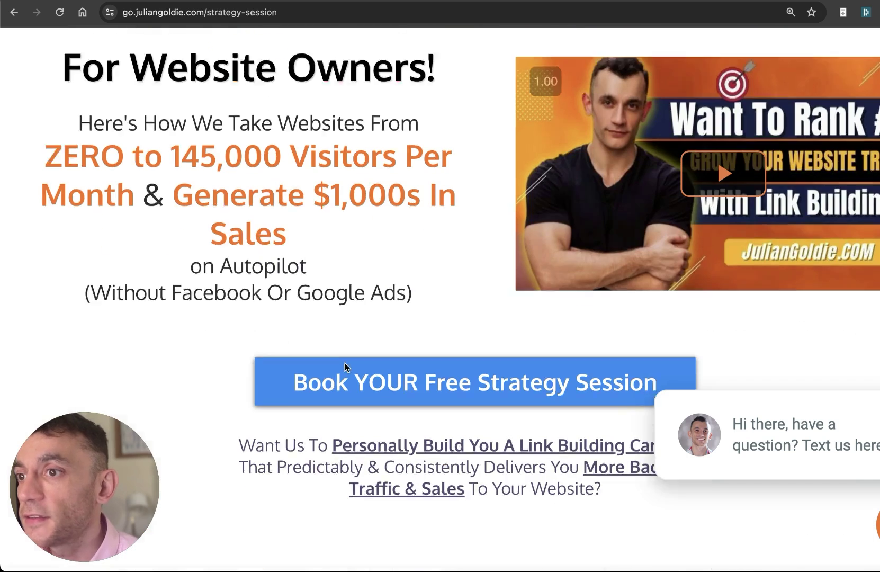
pyautogui.scroll(1, 345, 367)
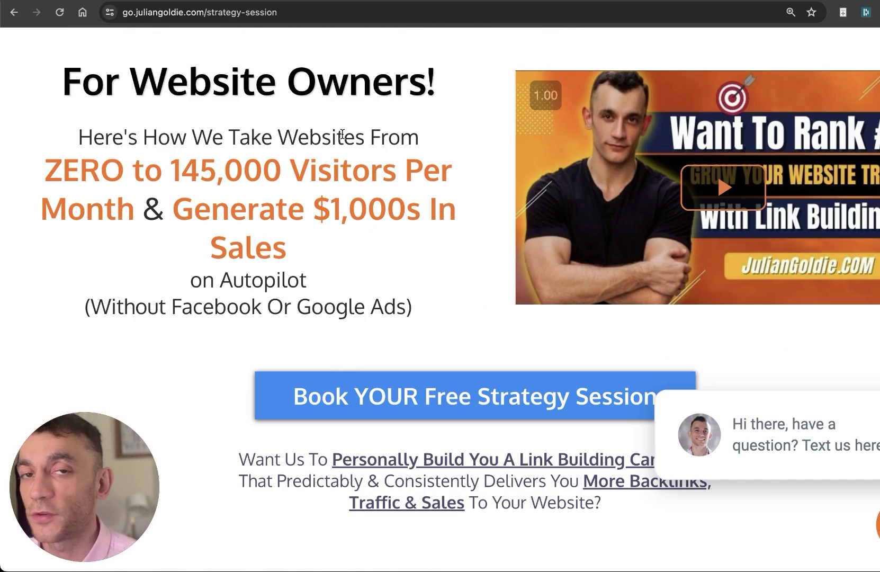